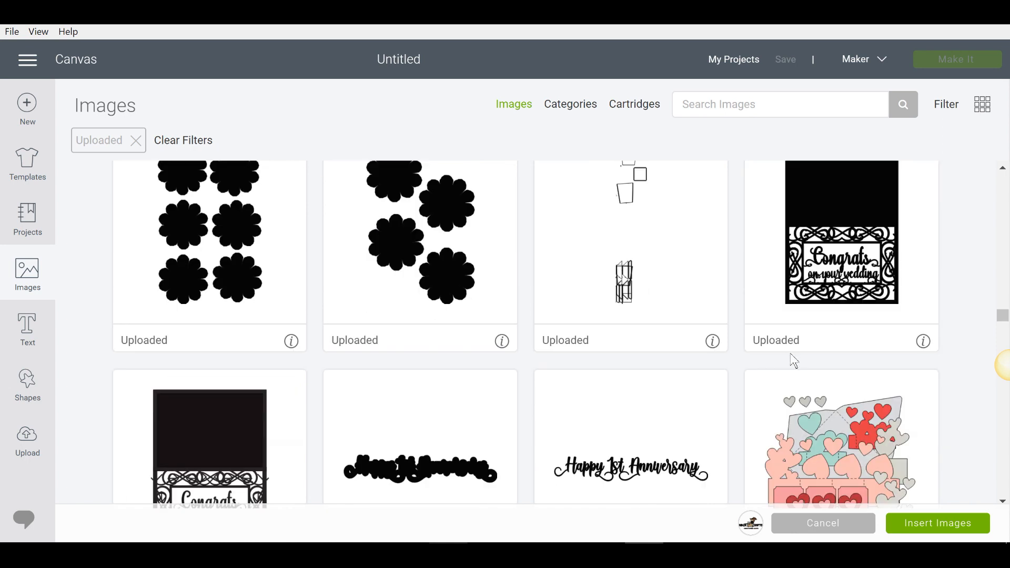
# - Insert the uploaded kicking ninja with the pink headband together with the Ninja Jav Crafts logo onto the canvas
pyautogui.click(681, 335)
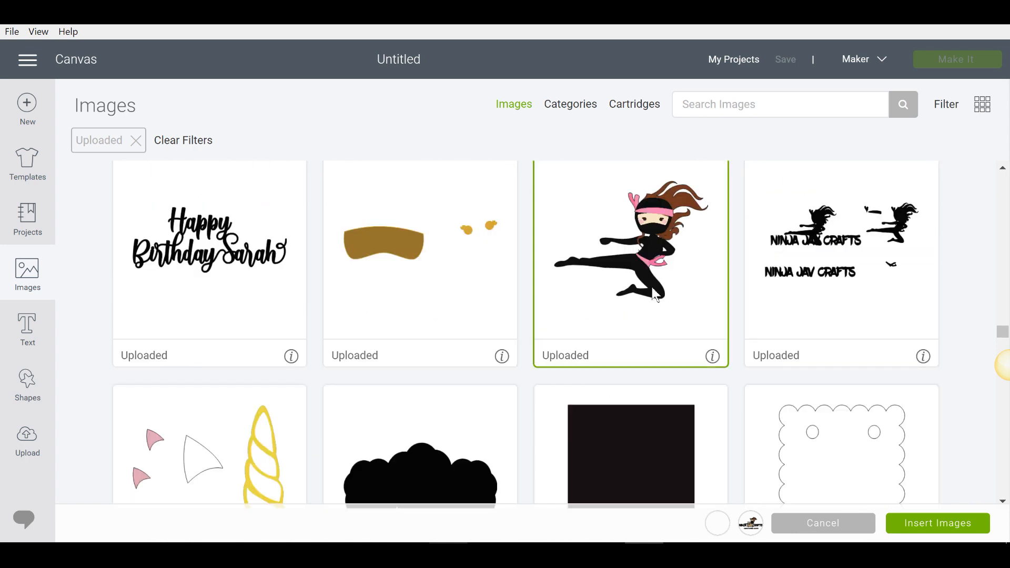
pyautogui.click(823, 363)
pyautogui.scroll(8, 823, 384)
pyautogui.scroll(-5, 705, 404)
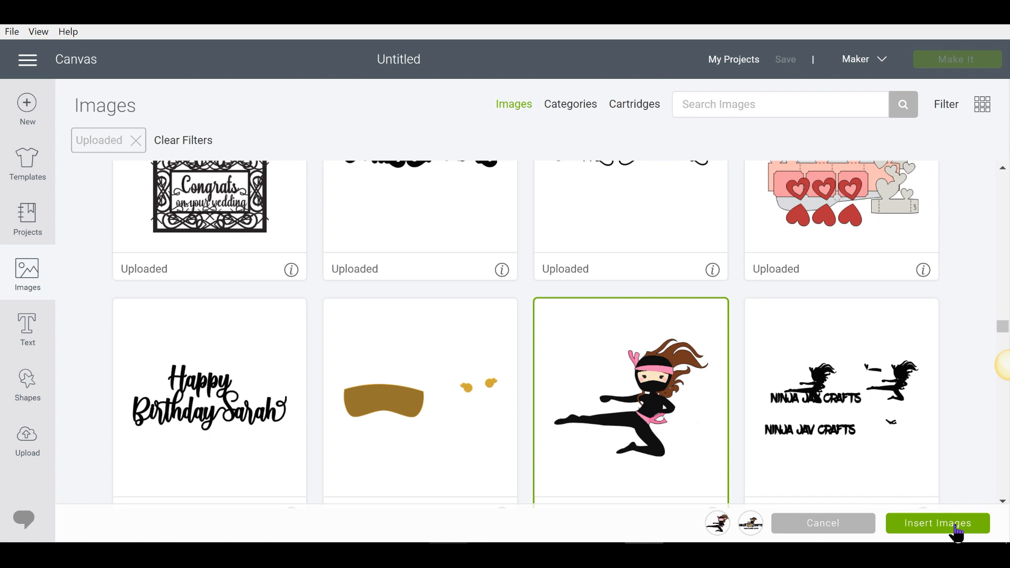
pyautogui.click(956, 532)
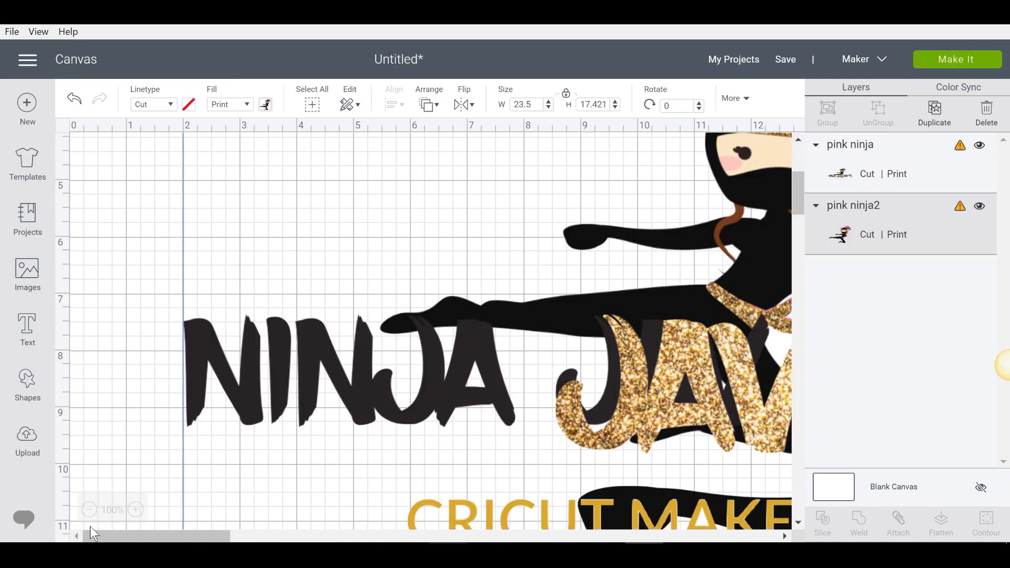
# - Move the pink ninja image off the logo onto the empty canvas area beside it
pyautogui.click(89, 509)
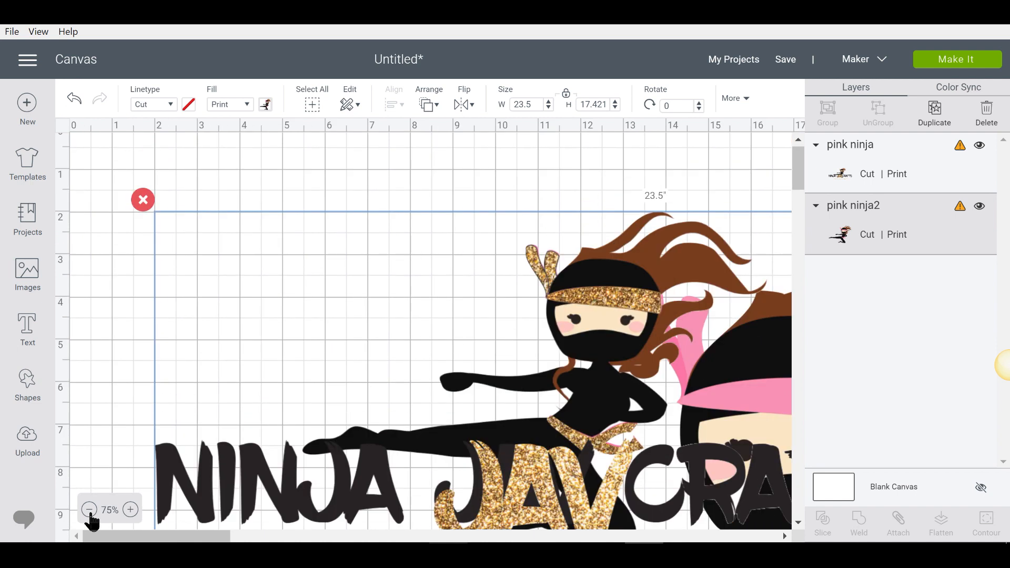
pyautogui.click(89, 509)
pyautogui.click(89, 510)
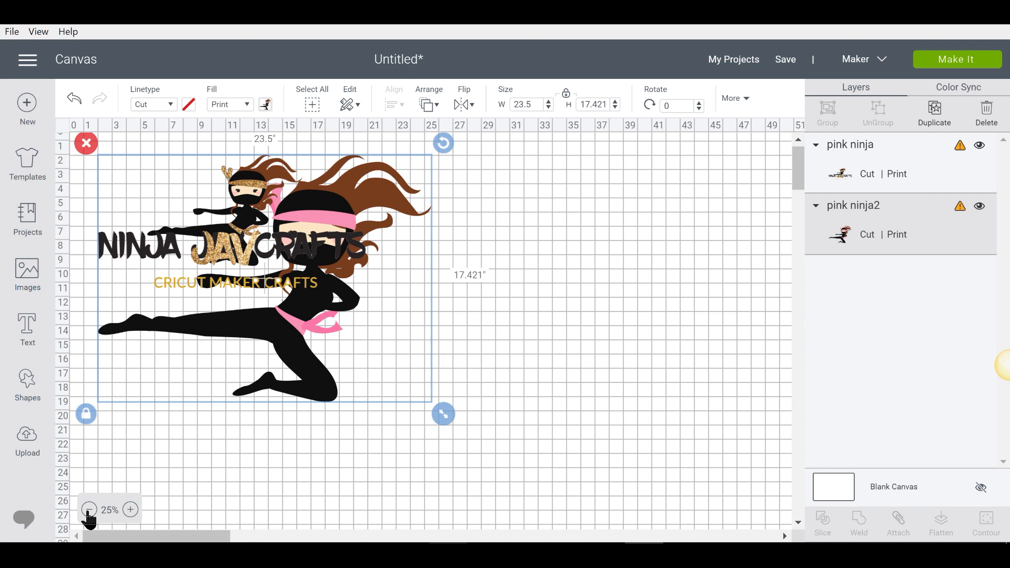
pyautogui.click(466, 362)
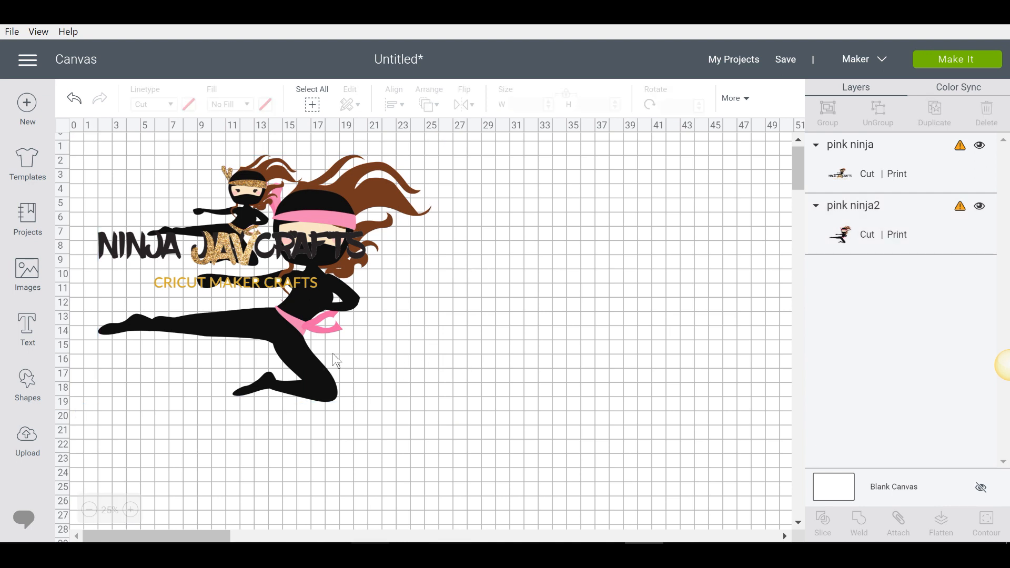
pyautogui.moveTo(333, 353); pyautogui.dragTo(559, 334)
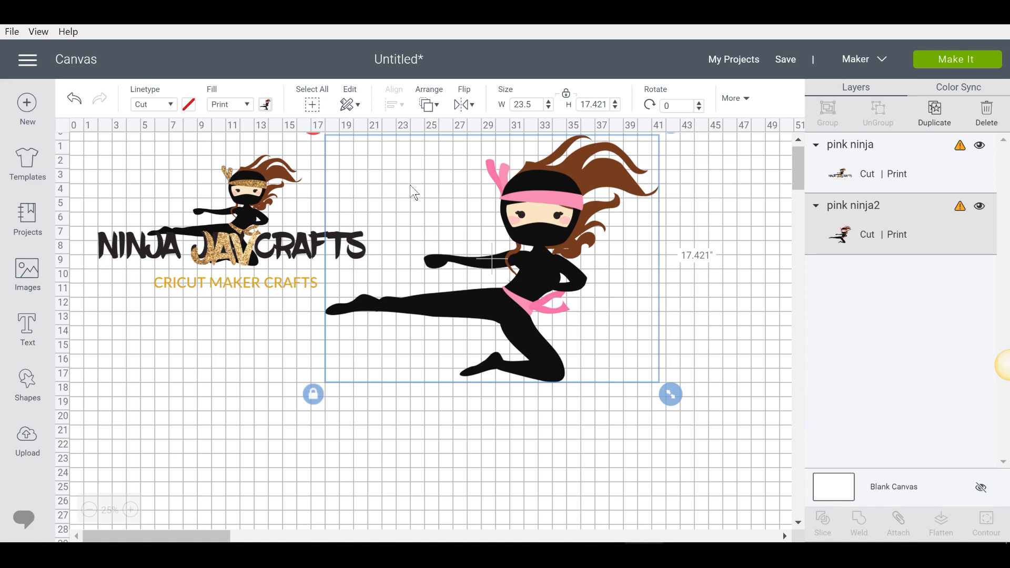
pyautogui.moveTo(514, 276); pyautogui.dragTo(684, 299)
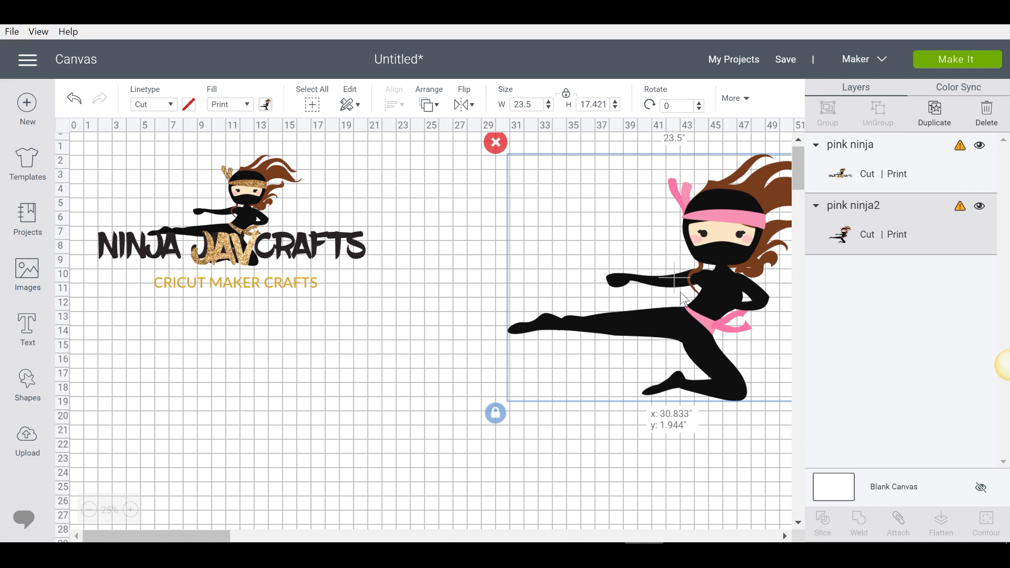
# - Shrink the pink ninja and place it well clear of the logo, with the logo shifted slightly inward
pyautogui.moveTo(683, 300); pyautogui.dragTo(788, 294)
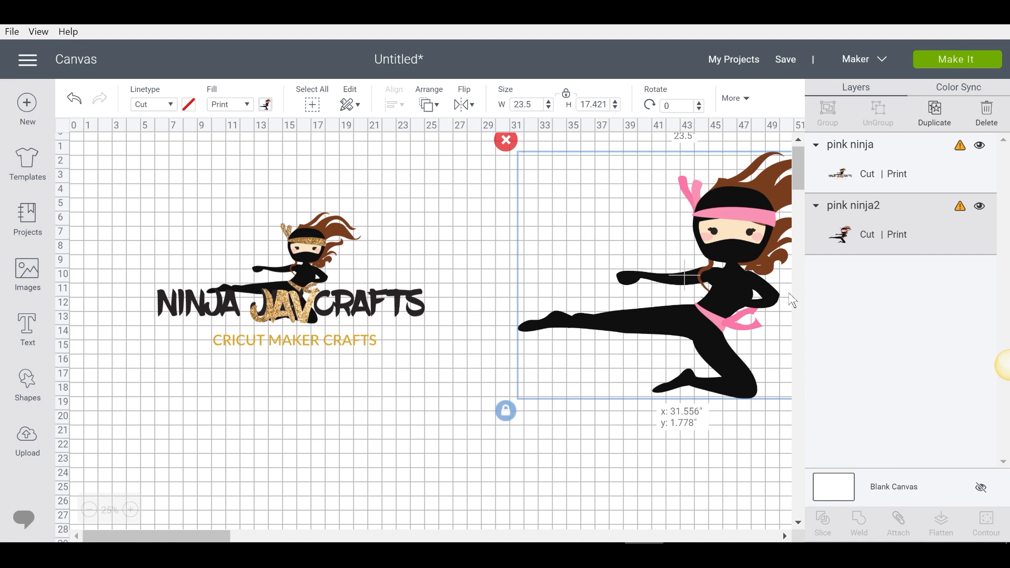
pyautogui.moveTo(788, 294); pyautogui.dragTo(713, 335)
pyautogui.moveTo(784, 454); pyautogui.dragTo(611, 282)
pyautogui.moveTo(531, 236); pyautogui.dragTo(727, 245)
# - Enlarge the Ninja Jav Crafts logo to about 34.7 × 17.3 in and position it beside the pink ninja
pyautogui.click(378, 299)
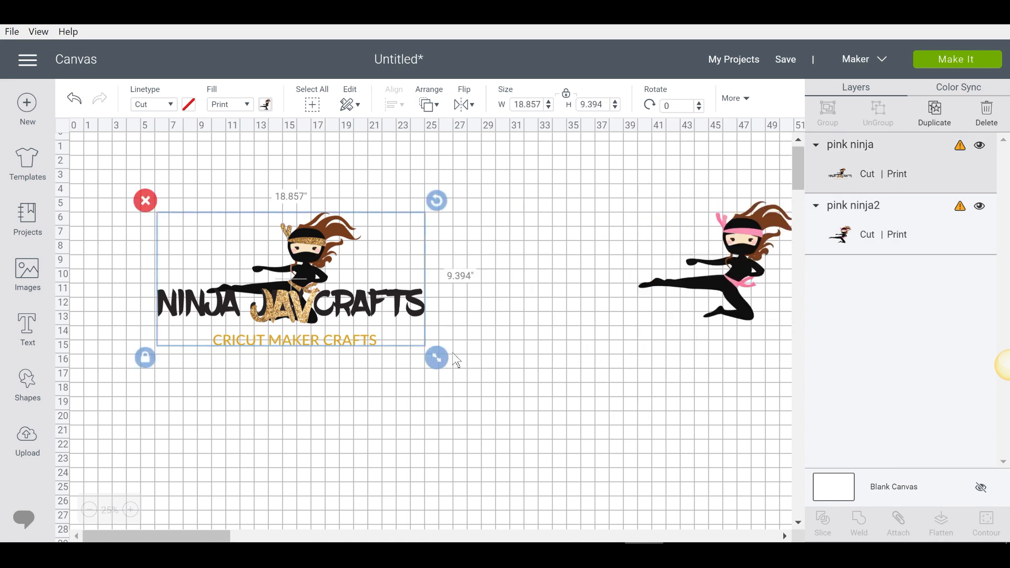
pyautogui.moveTo(440, 355); pyautogui.dragTo(627, 447)
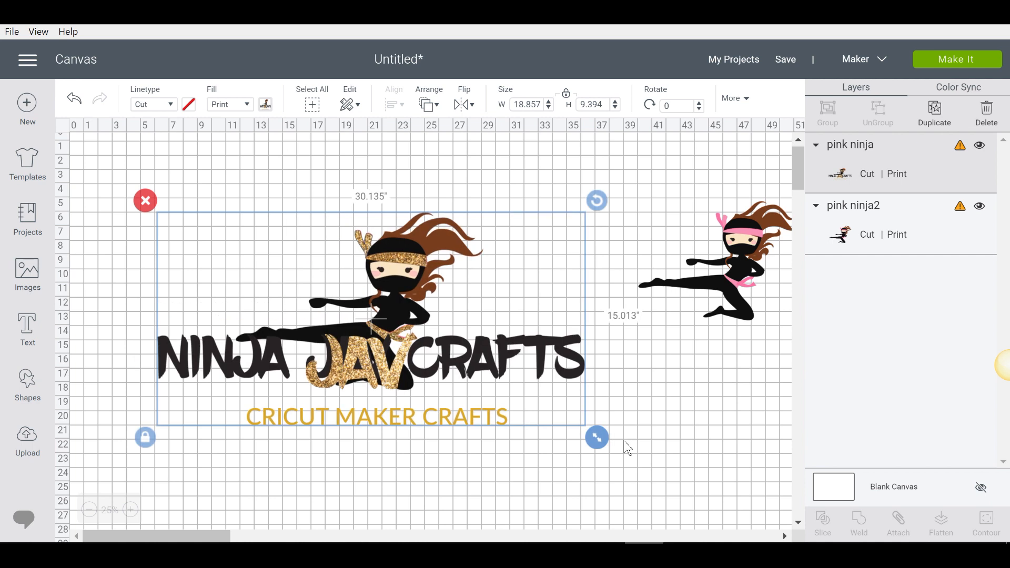
pyautogui.moveTo(623, 441); pyautogui.dragTo(697, 486)
pyautogui.moveTo(543, 371); pyautogui.dragTo(519, 324)
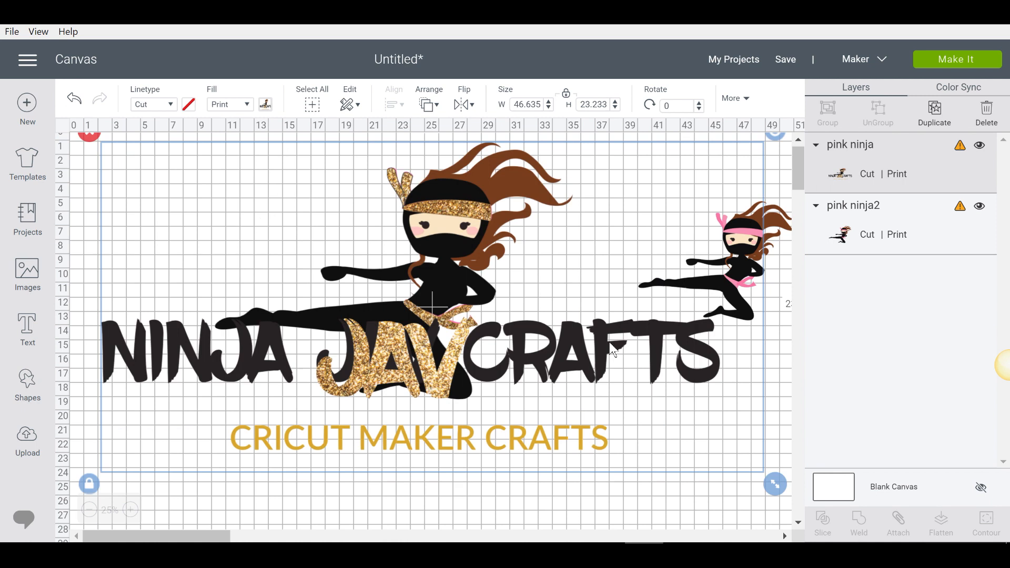
pyautogui.moveTo(774, 484); pyautogui.dragTo(649, 421)
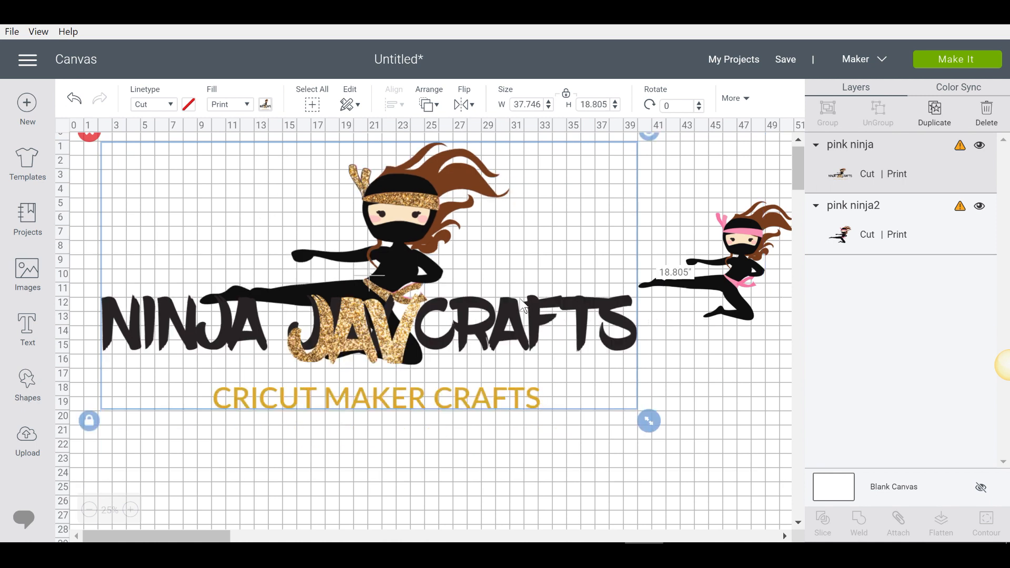
pyautogui.moveTo(411, 271); pyautogui.dragTo(423, 288)
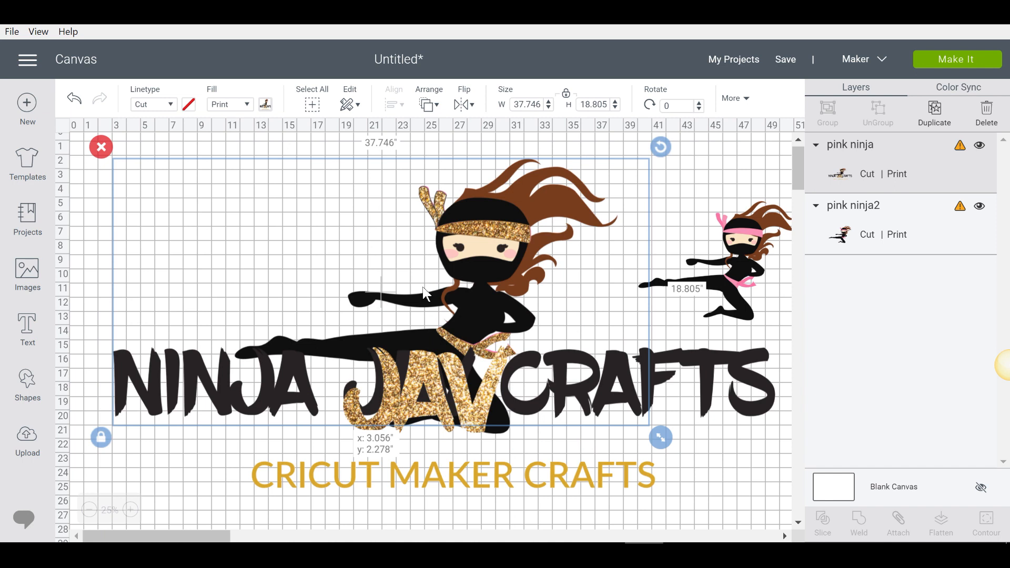
pyautogui.moveTo(661, 437); pyautogui.dragTo(646, 426)
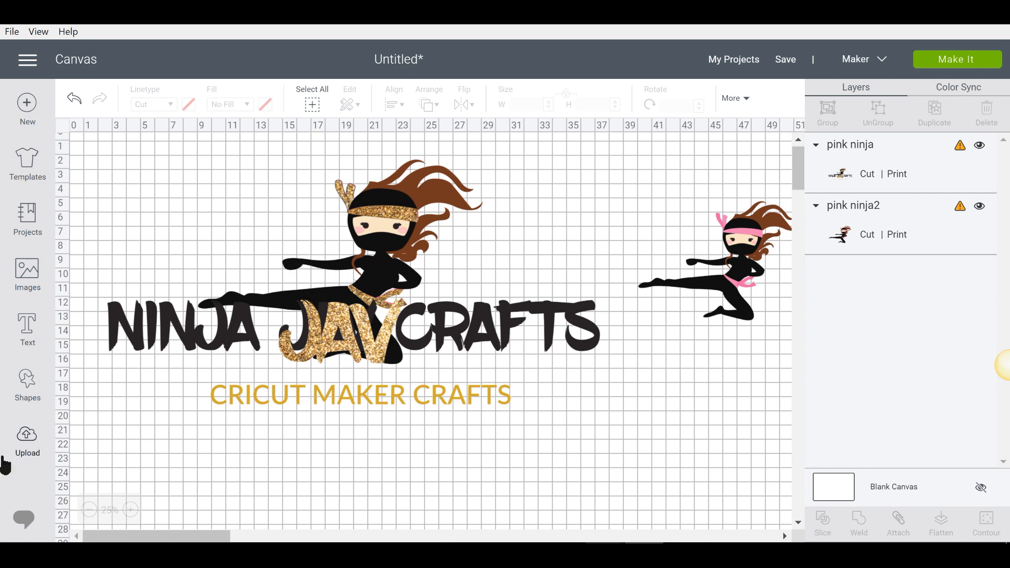
# - Add a square above the logo, unlock its proportions and stretch it into a rectangle of about 18.3 × 7.9 in
pyautogui.click(27, 388)
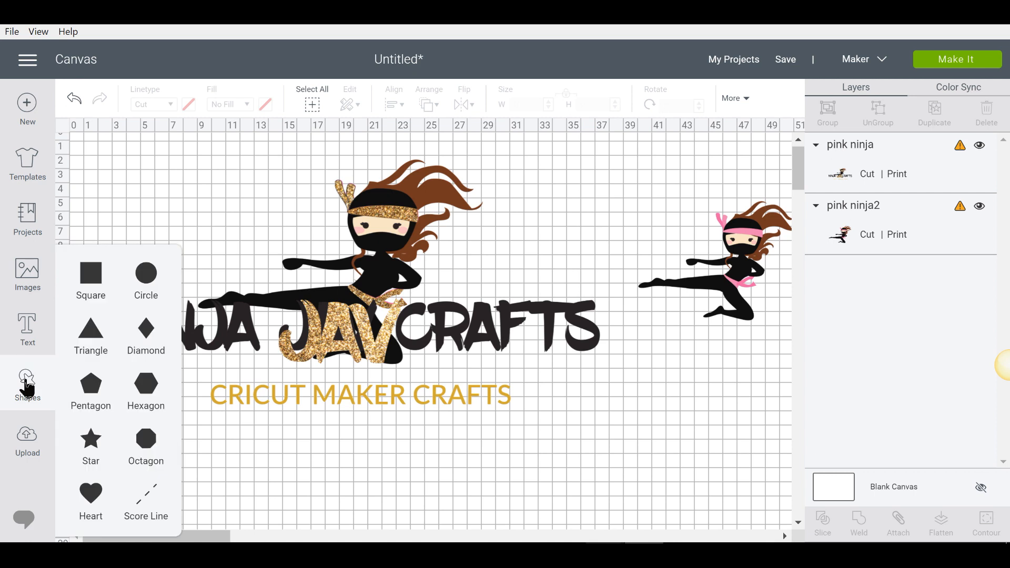
pyautogui.click(90, 288)
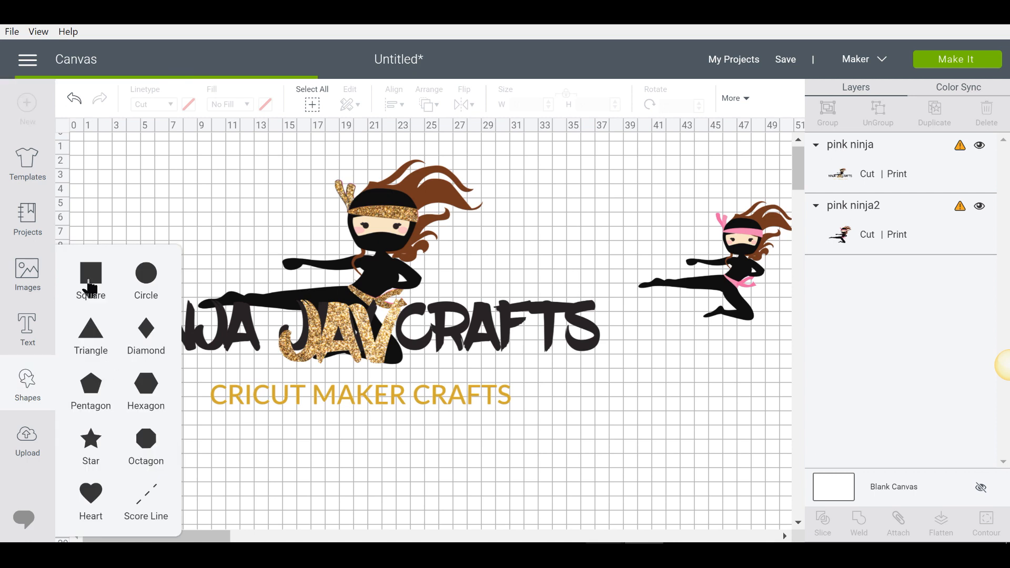
pyautogui.moveTo(135, 182); pyautogui.dragTo(157, 190)
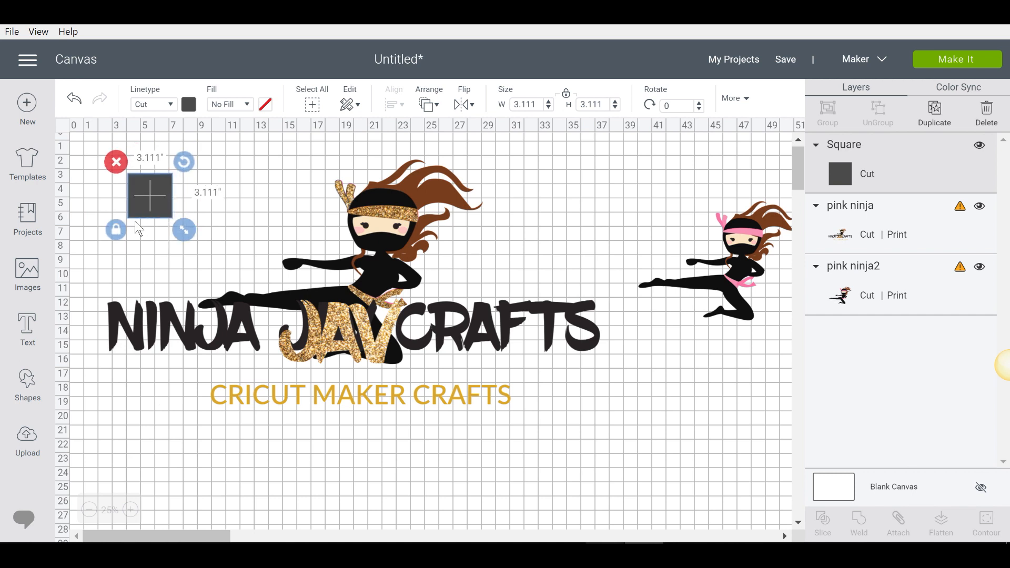
pyautogui.click(116, 229)
pyautogui.moveTo(184, 230); pyautogui.dragTo(399, 298)
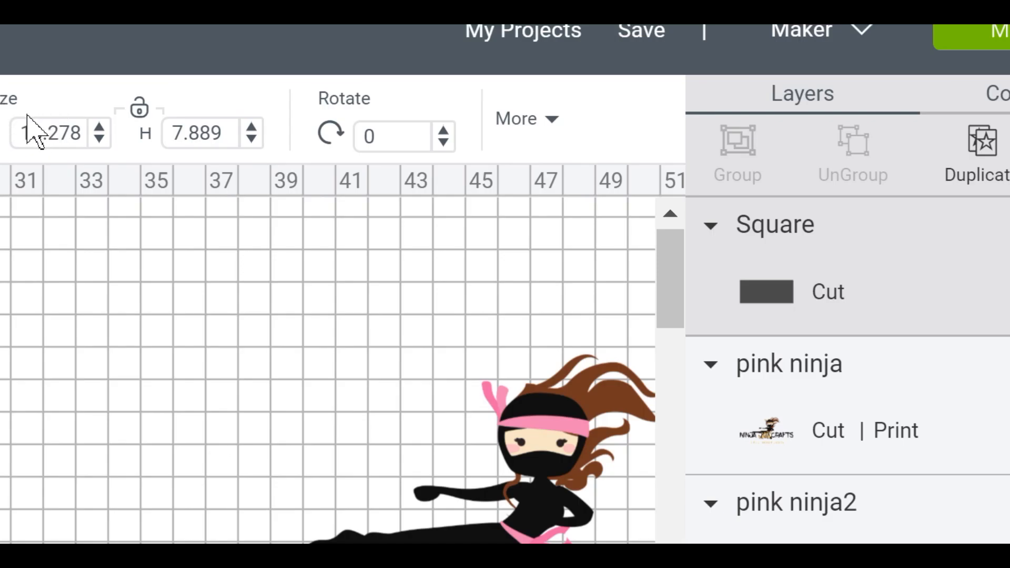
# - Set the rectangle's width to 24 in and its height to 12 in
pyautogui.doubleClick(47, 138)
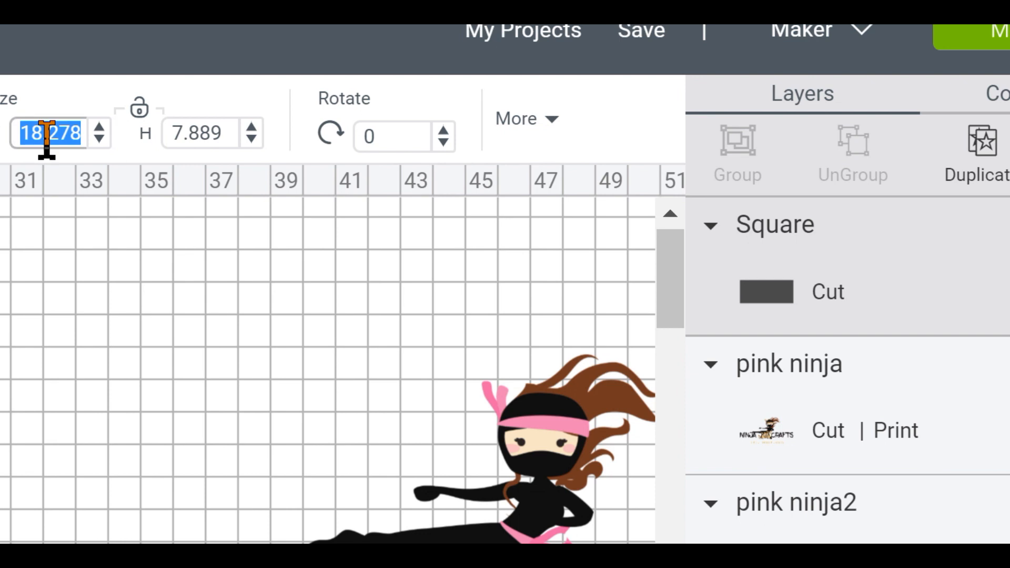
pyautogui.write('24')
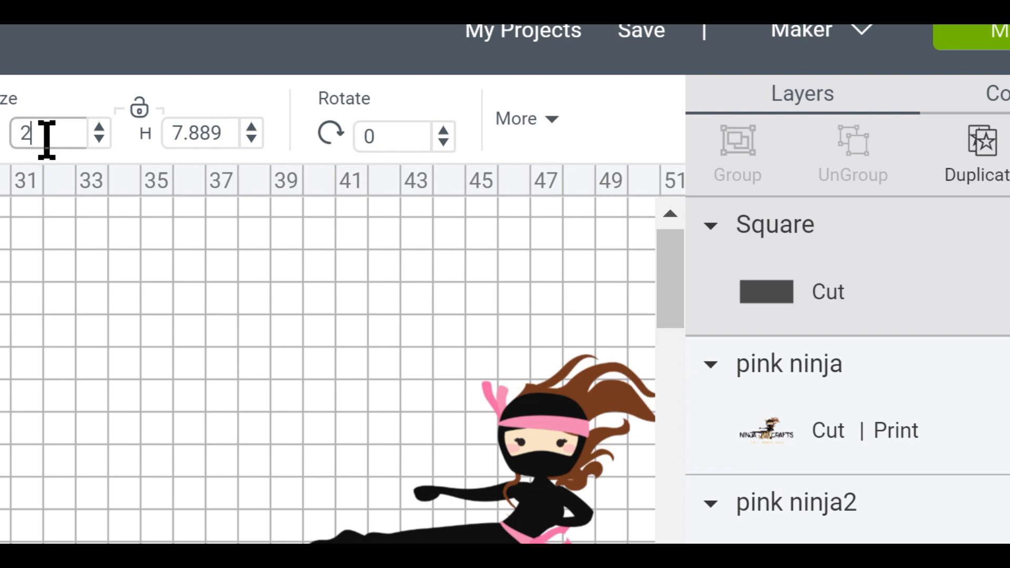
pyautogui.press('Tab')
pyautogui.write('12')
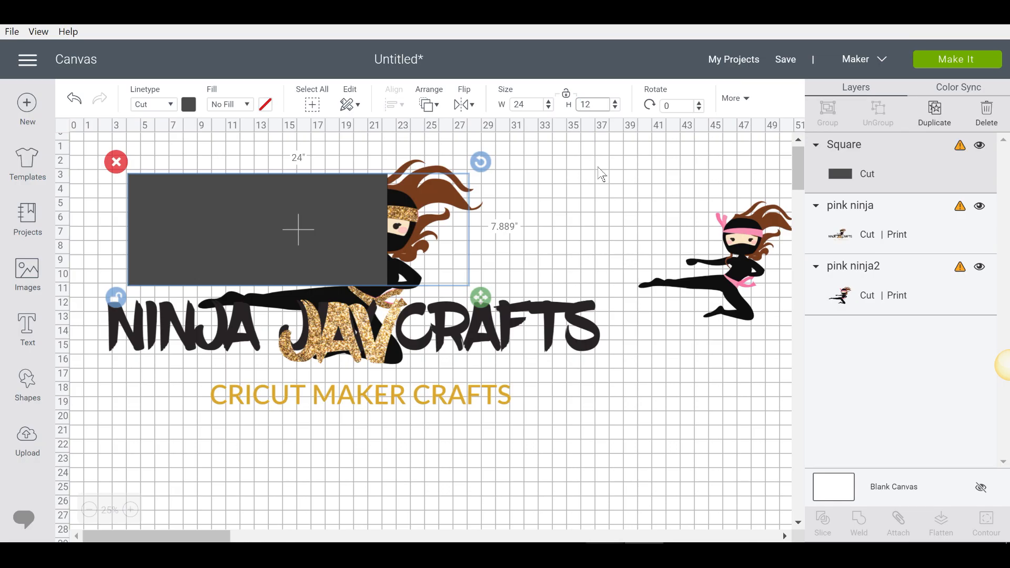
pyautogui.press('Return')
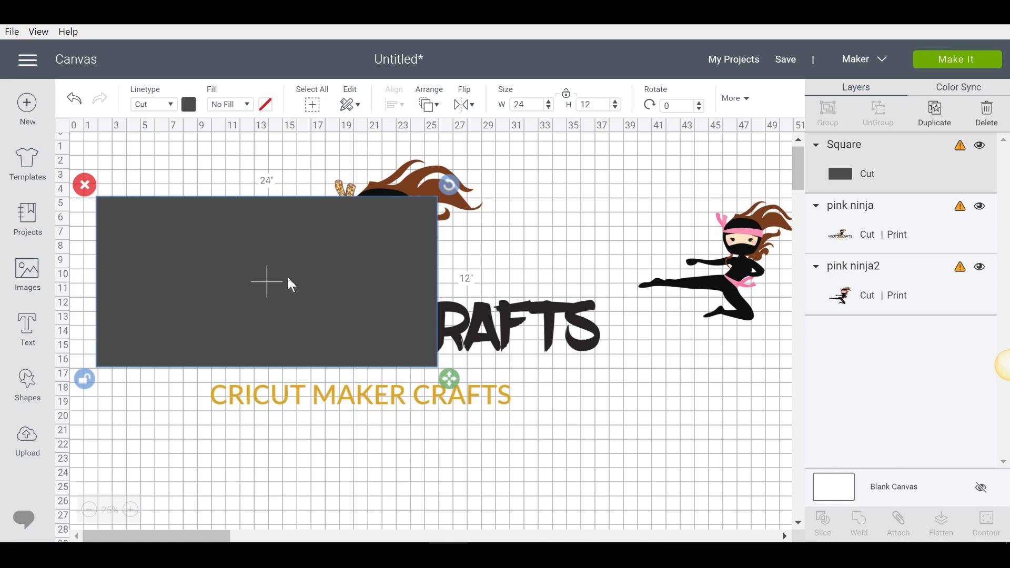
# - Fit the rectangle, at about 23.4 × 8.7 in, over the left part of the logo and slice the two together
pyautogui.moveTo(289, 248)
pyautogui.mouseDown()
pyautogui.moveTo(303, 248)
pyautogui.moveTo(291, 255)
pyautogui.moveTo(291, 241)
pyautogui.moveTo(290, 254)
pyautogui.mouseUp()
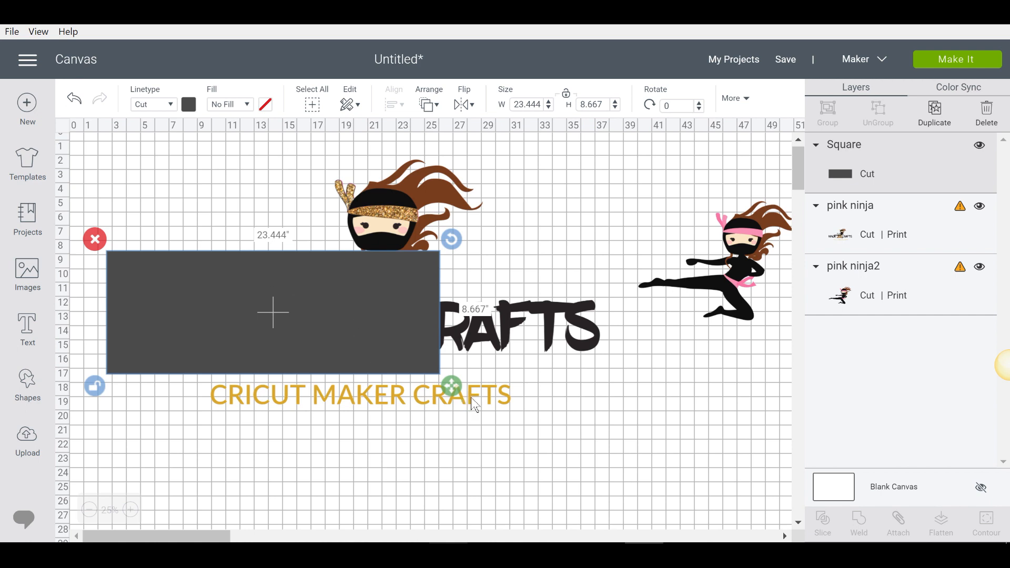
pyautogui.click(599, 471)
pyautogui.moveTo(615, 482); pyautogui.dragTo(198, 203)
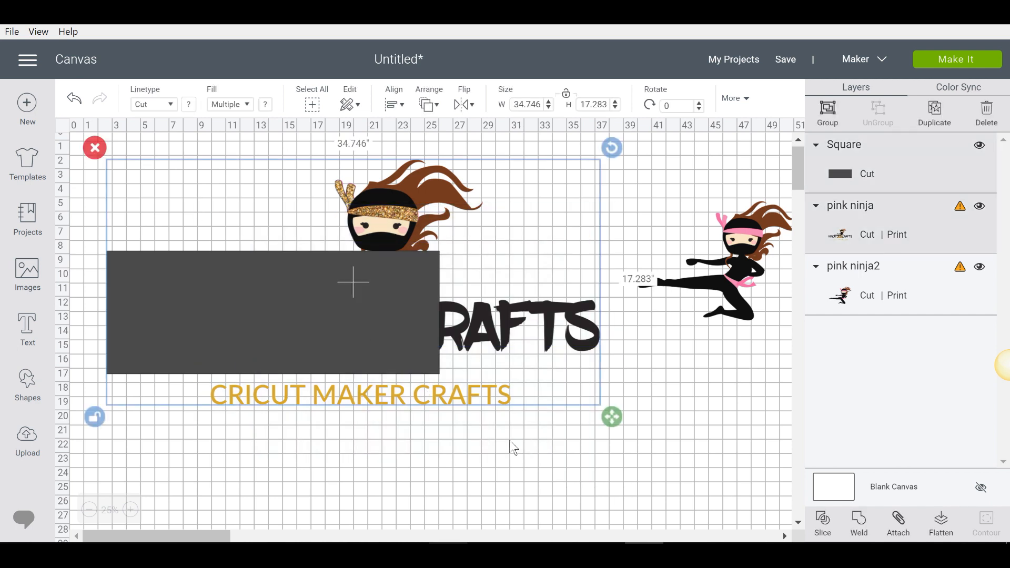
pyautogui.click(518, 457)
pyautogui.moveTo(600, 516); pyautogui.dragTo(354, 297)
pyautogui.click(602, 485)
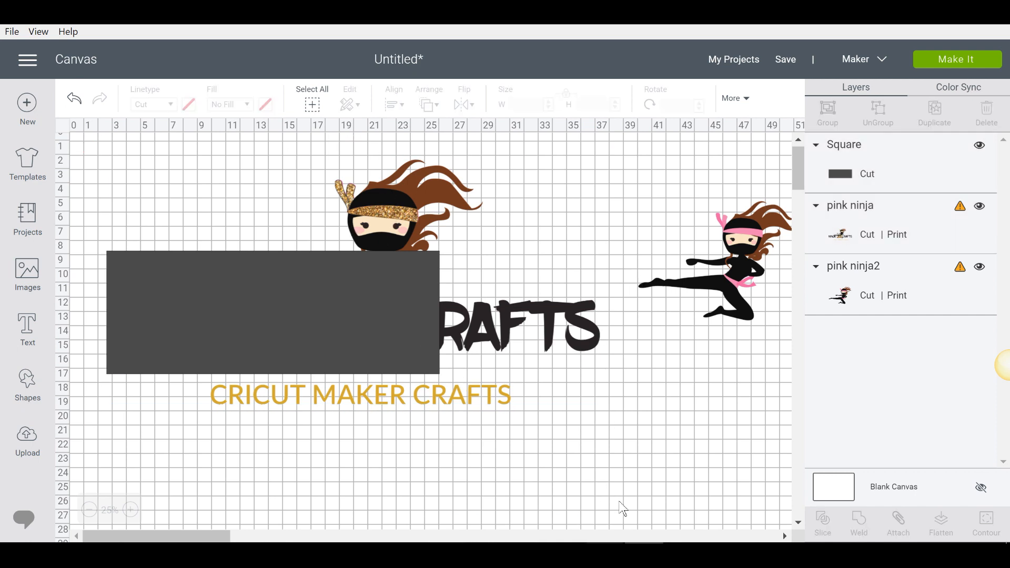
pyautogui.moveTo(618, 500); pyautogui.dragTo(269, 210)
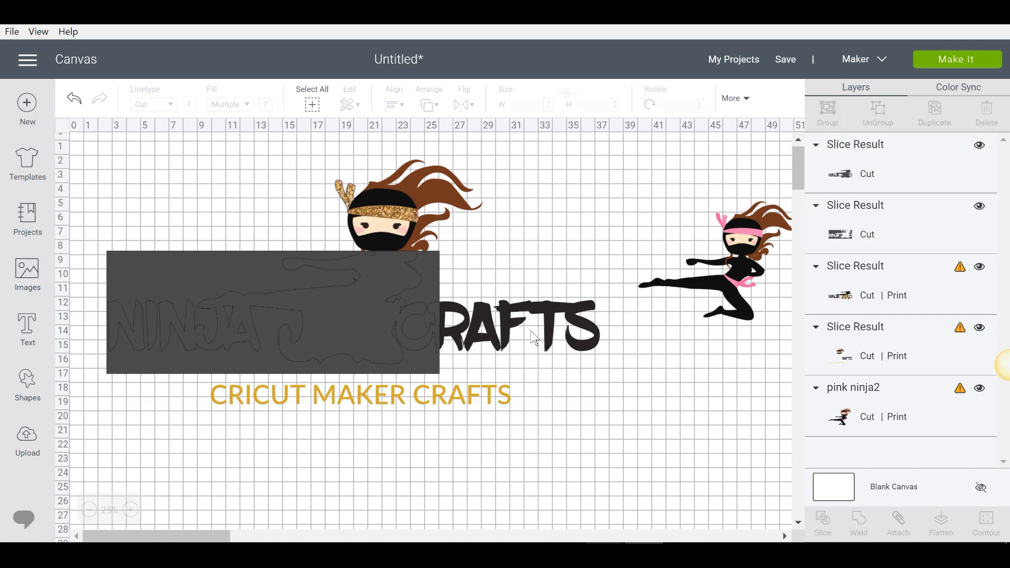
# - Pull the gray silhouette slice and the uncovered head-and-lettering slice away from the rectangle
pyautogui.moveTo(327, 313); pyautogui.dragTo(536, 490)
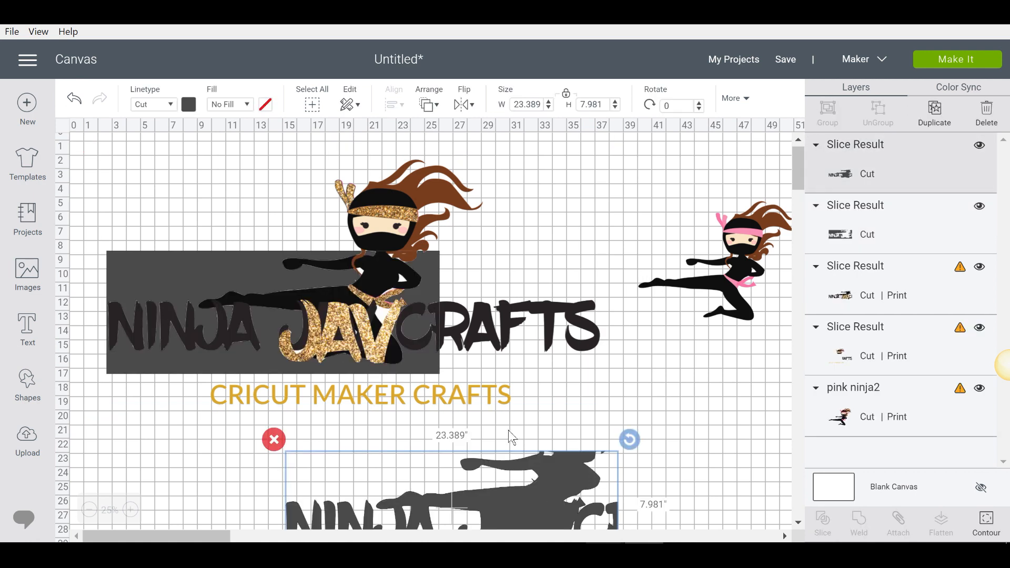
pyautogui.scroll(-5, 512, 437)
pyautogui.moveTo(521, 364); pyautogui.dragTo(478, 368)
pyautogui.scroll(3, 479, 374)
pyautogui.moveTo(472, 265); pyautogui.dragTo(545, 362)
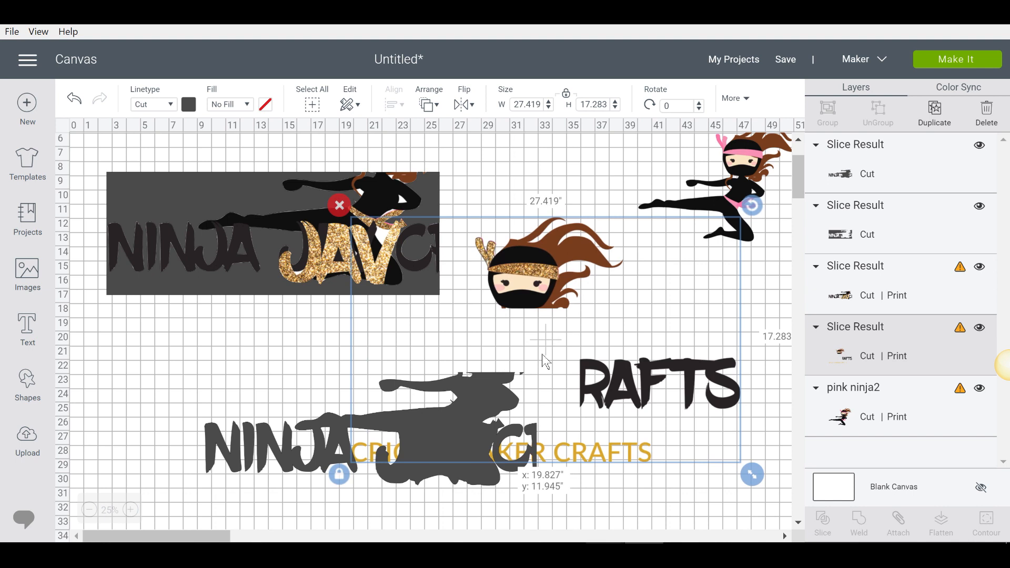
# - Delete the leftover rectangle background and the printed slice showing the ninja's body and lettering
pyautogui.click(261, 273)
pyautogui.press('Delete')
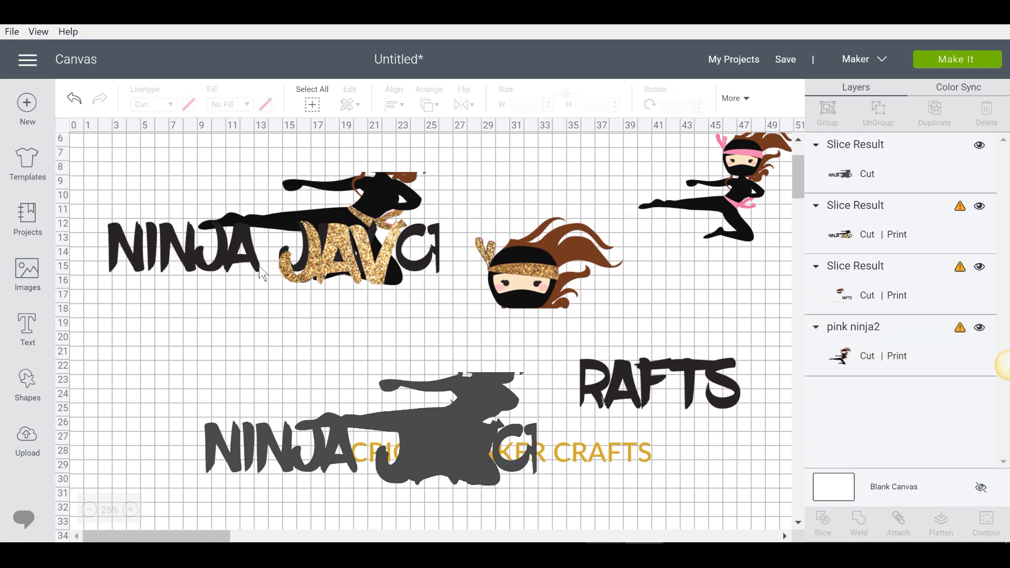
pyautogui.moveTo(261, 273); pyautogui.dragTo(244, 299)
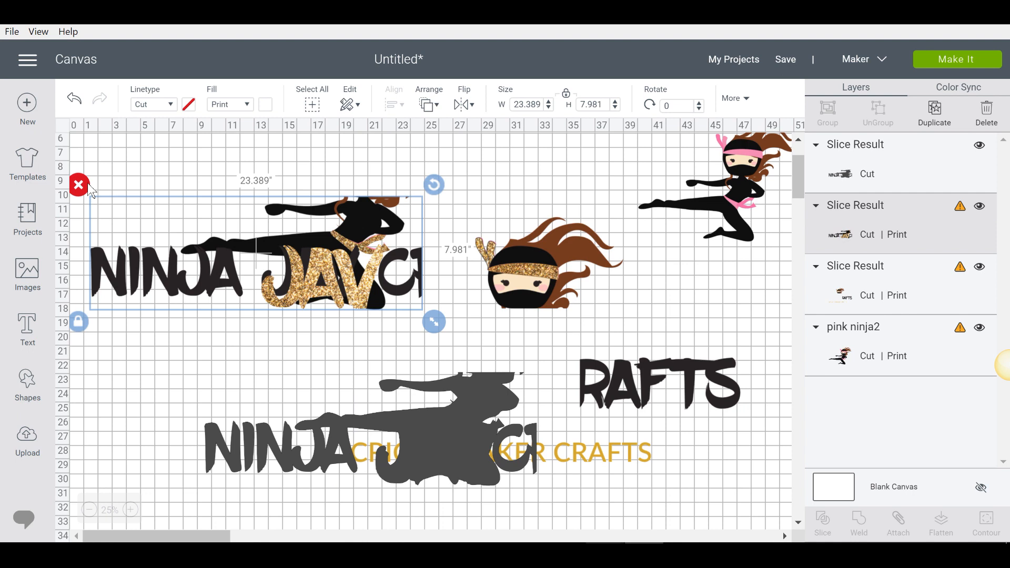
pyautogui.click(86, 185)
# - Move the gray silhouette slice to the upper-left area of the canvas
pyautogui.moveTo(406, 433); pyautogui.dragTo(287, 219)
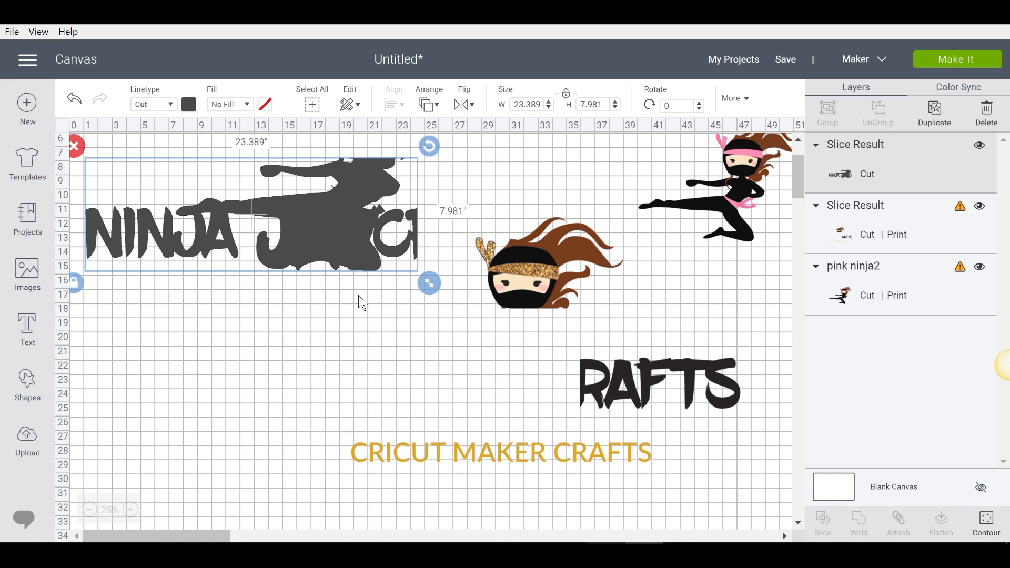
pyautogui.scroll(3, 337, 300)
pyautogui.moveTo(323, 297); pyautogui.dragTo(345, 244)
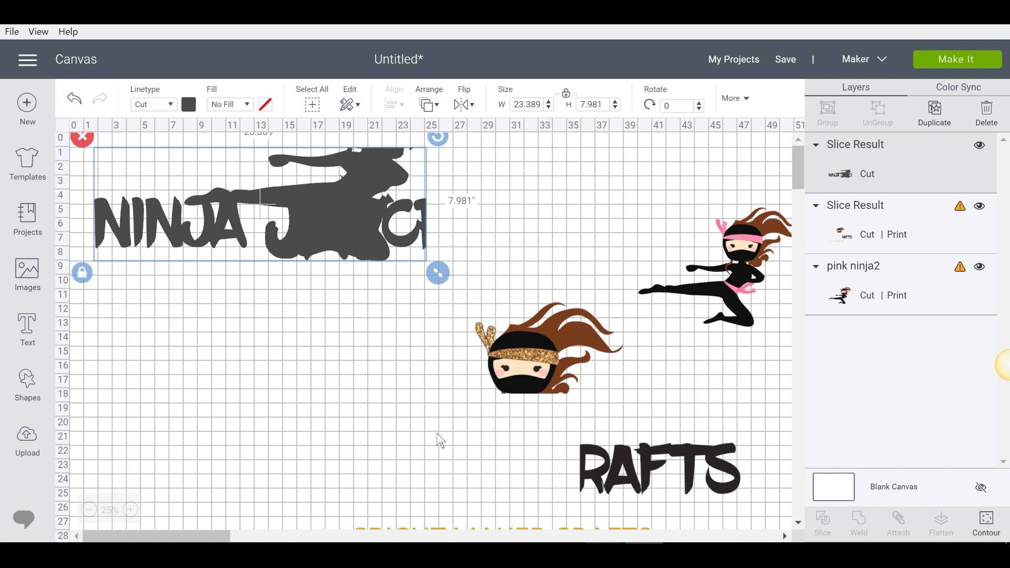
# - Shift the remaining head-and-lettering slice left on the canvas and add a new square shape
pyautogui.scroll(-3, 444, 440)
pyautogui.click(454, 314)
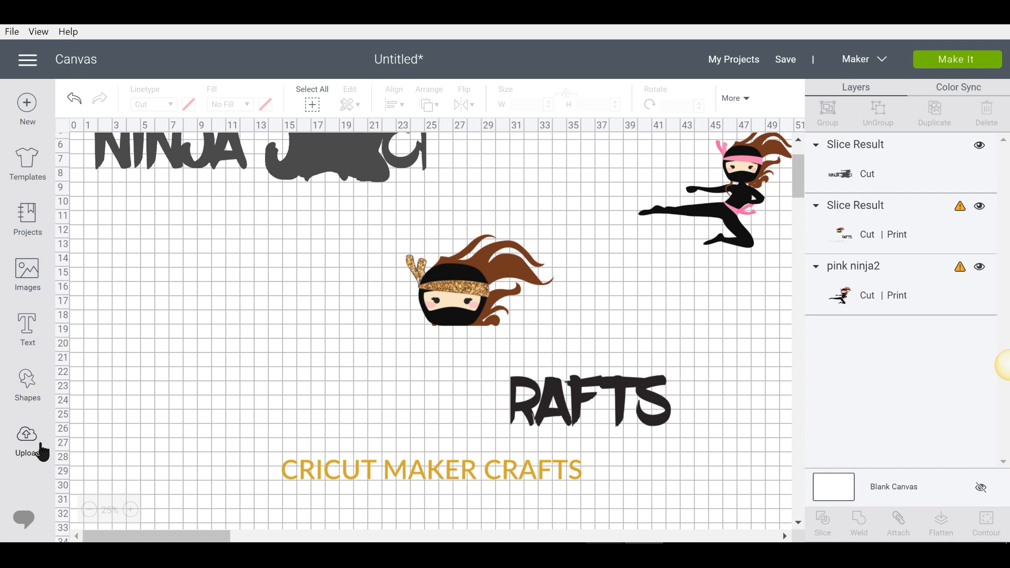
pyautogui.click(27, 384)
pyautogui.click(90, 272)
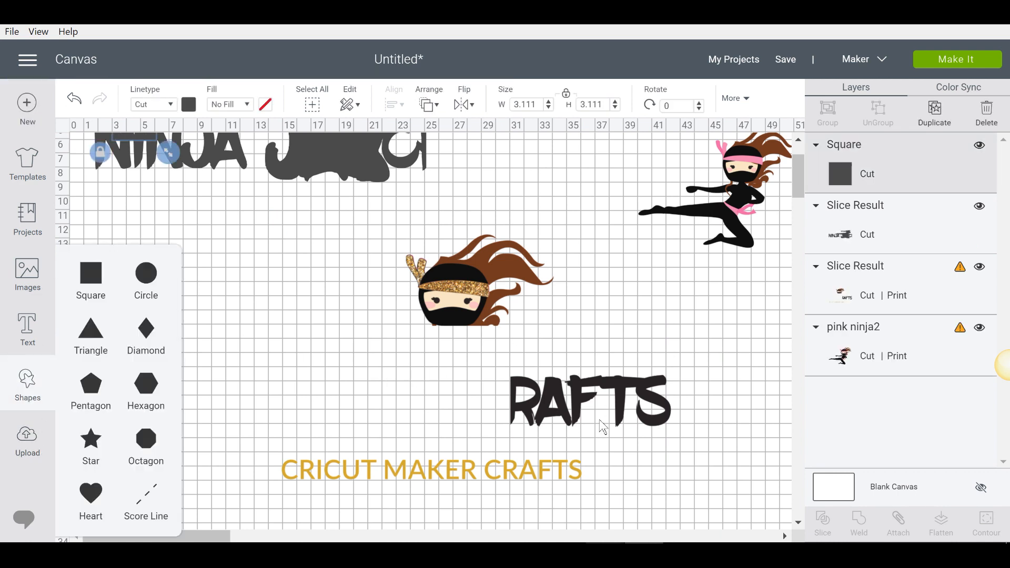
# - Move the new square onto the RAFTS lettering and stretch it into a covering rectangle about 14.6 by 5.1 inches
pyautogui.scroll(3, 248, 350)
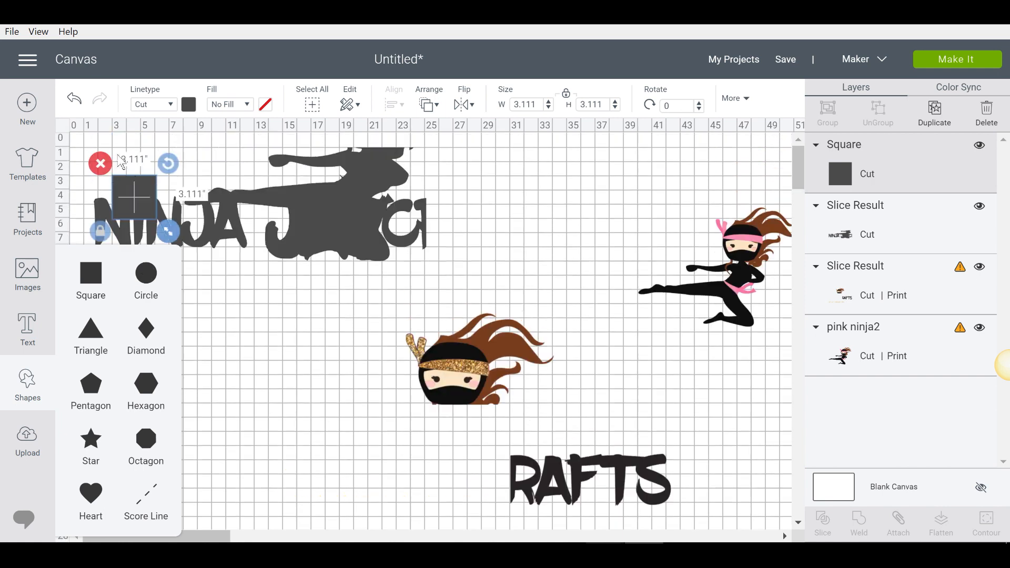
pyautogui.moveTo(136, 192); pyautogui.dragTo(520, 463)
pyautogui.scroll(-3, 519, 462)
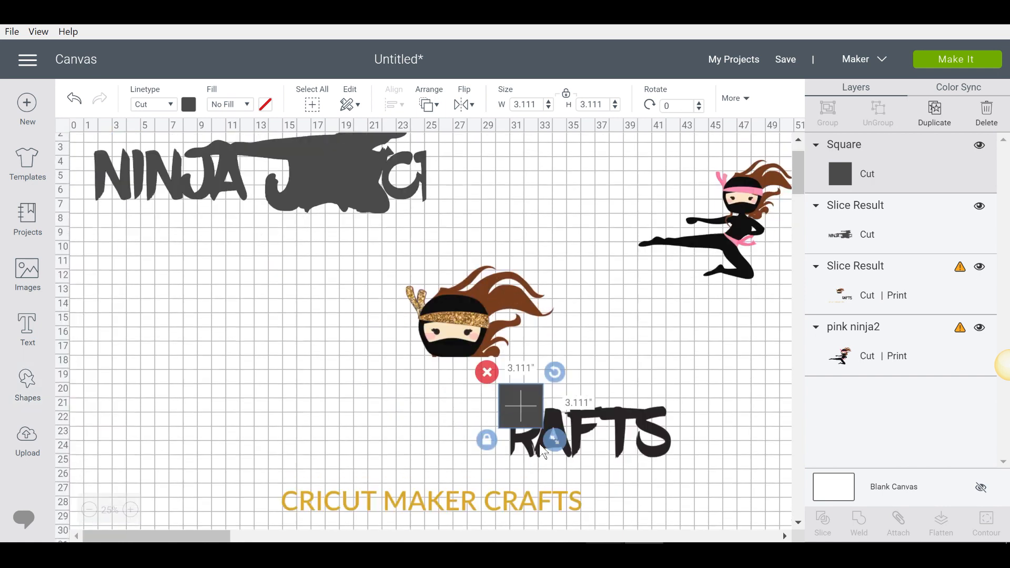
pyautogui.moveTo(520, 399); pyautogui.dragTo(706, 457)
pyautogui.moveTo(652, 431); pyautogui.dragTo(633, 426)
# - Select the rectangle together with the printed head-and-lettering piece and slice them
pyautogui.click(289, 374)
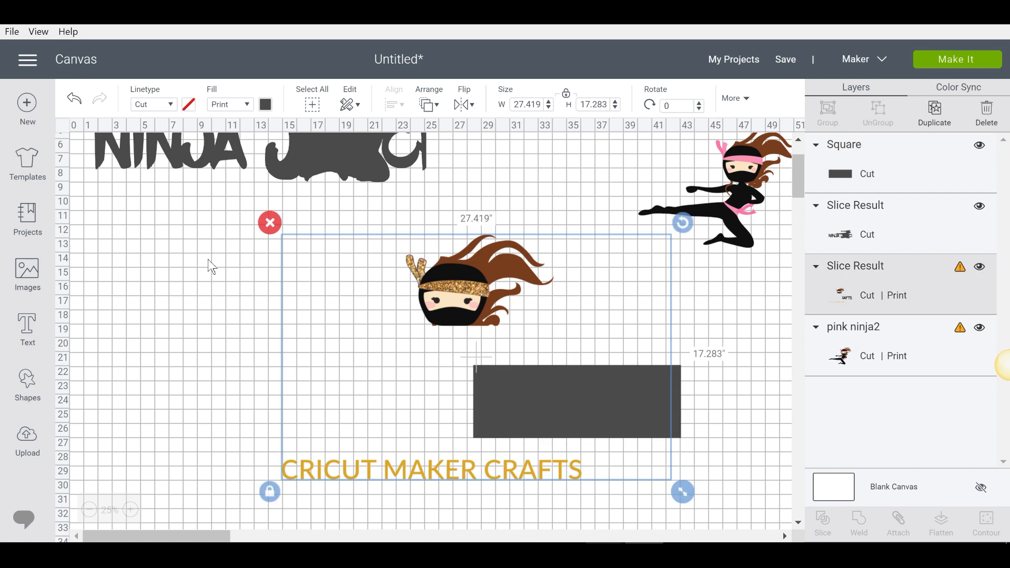
pyautogui.moveTo(186, 254); pyautogui.dragTo(575, 482)
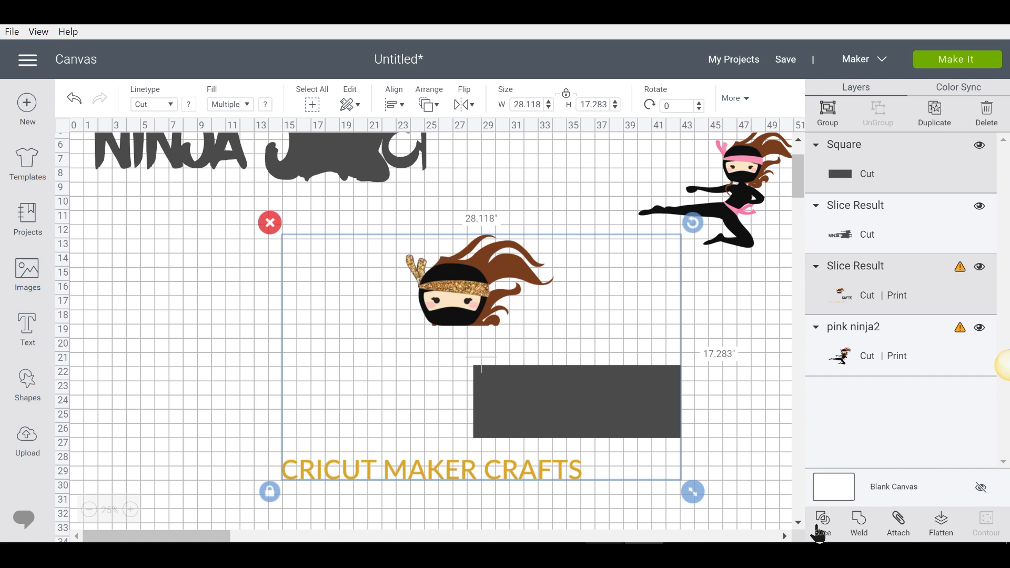
pyautogui.click(816, 524)
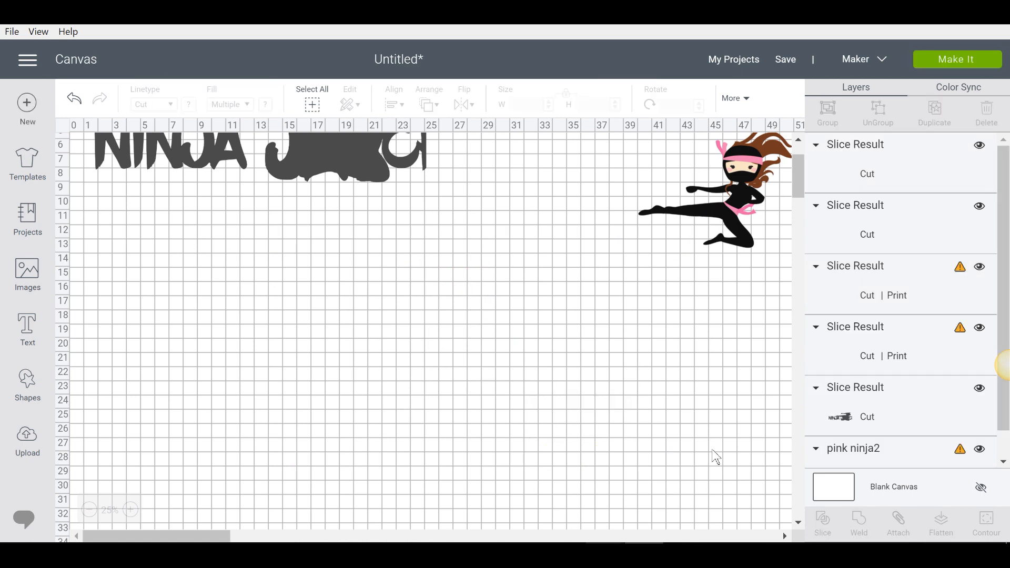
pyautogui.scroll(1, 715, 457)
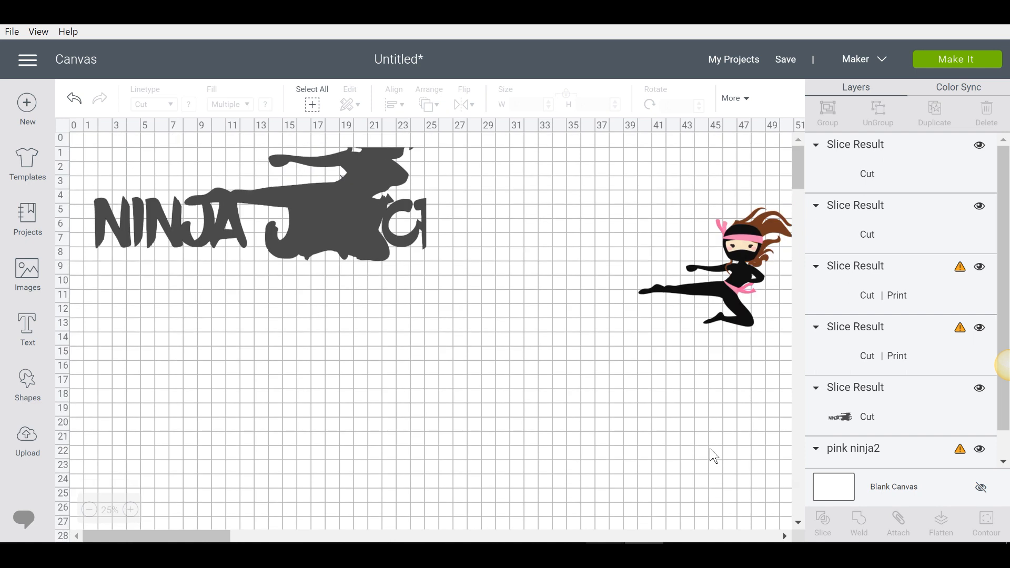
pyautogui.scroll(-3, 715, 456)
pyautogui.scroll(3, 713, 455)
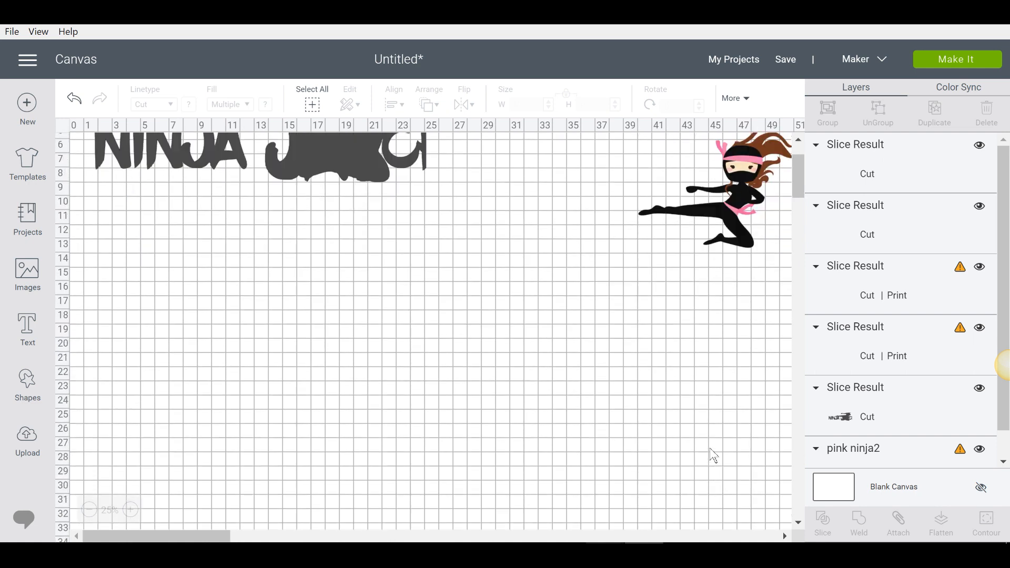
# - Move the gray RAFTS slice above the gray NINJA silhouette and nudge the silhouette slightly to separate the two
pyautogui.moveTo(591, 418); pyautogui.dragTo(314, 320)
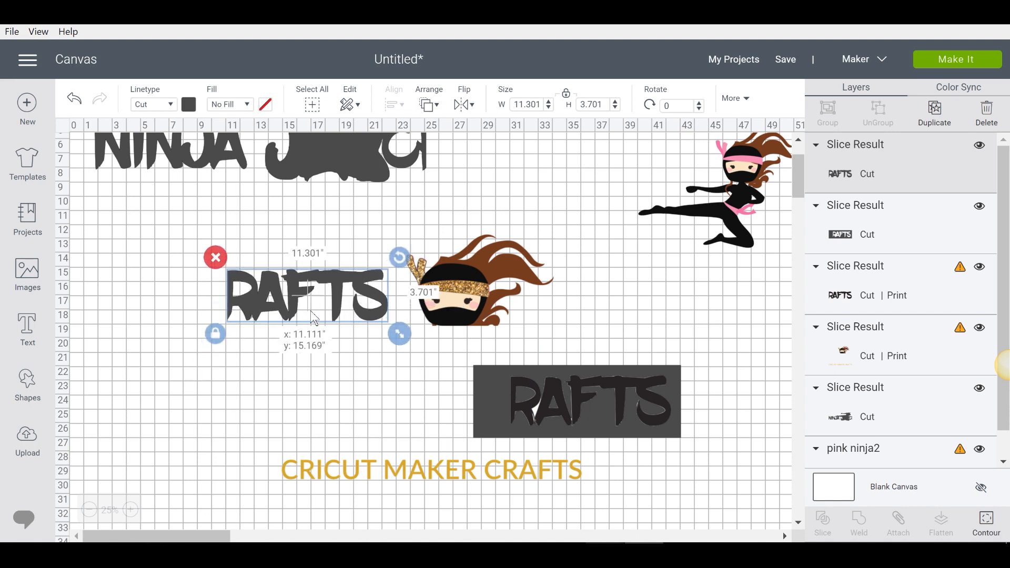
pyautogui.scroll(2, 264, 368)
pyautogui.scroll(1, 264, 368)
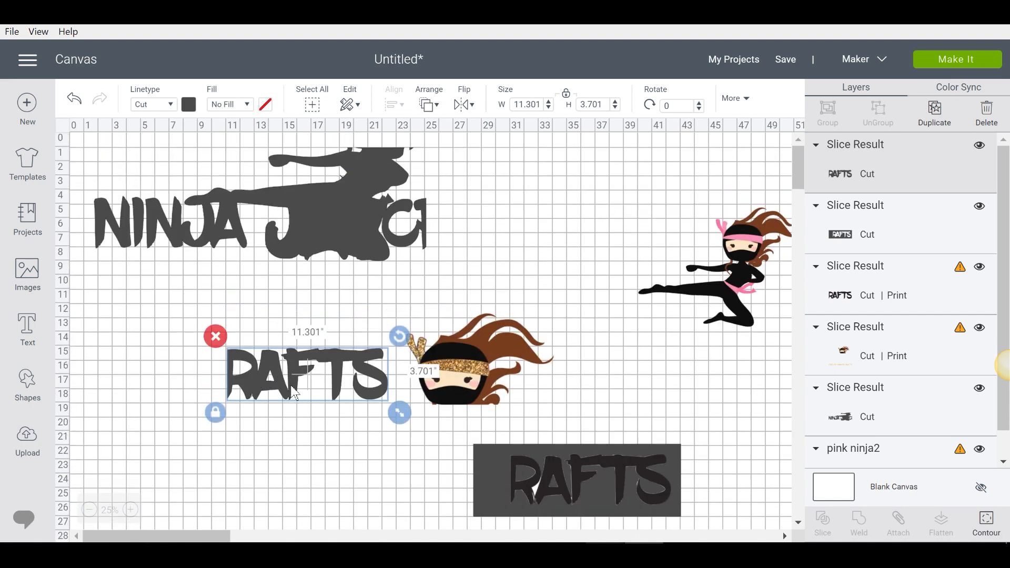
pyautogui.moveTo(299, 389); pyautogui.dragTo(170, 182)
pyautogui.scroll(-2, 339, 293)
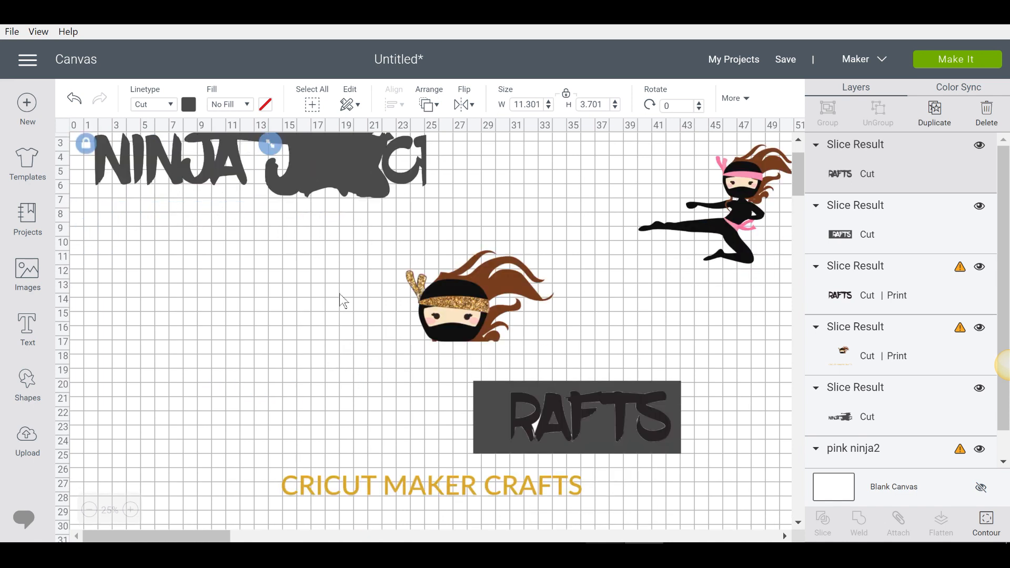
pyautogui.scroll(2, 337, 290)
pyautogui.moveTo(335, 257)
pyautogui.mouseDown()
pyautogui.moveTo(352, 271)
pyautogui.moveTo(332, 260)
pyautogui.mouseUp()
pyautogui.click(252, 313)
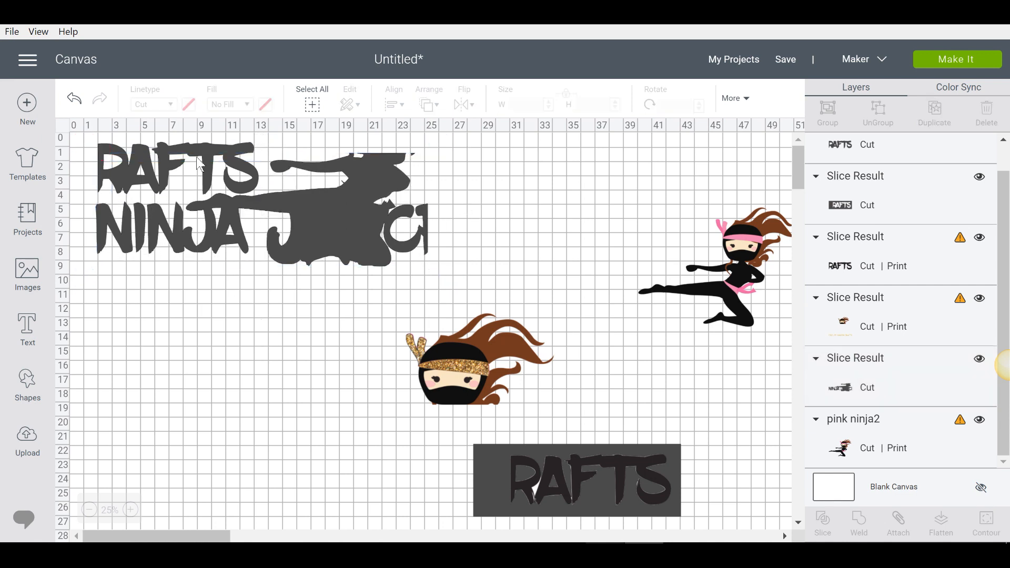
# - Delete the rectangle background and the printed RAFTS slice, and dismiss the McAfee notification
pyautogui.scroll(-3, 316, 282)
pyautogui.scroll(3, 317, 284)
pyautogui.scroll(-3, 617, 455)
pyautogui.click(588, 405)
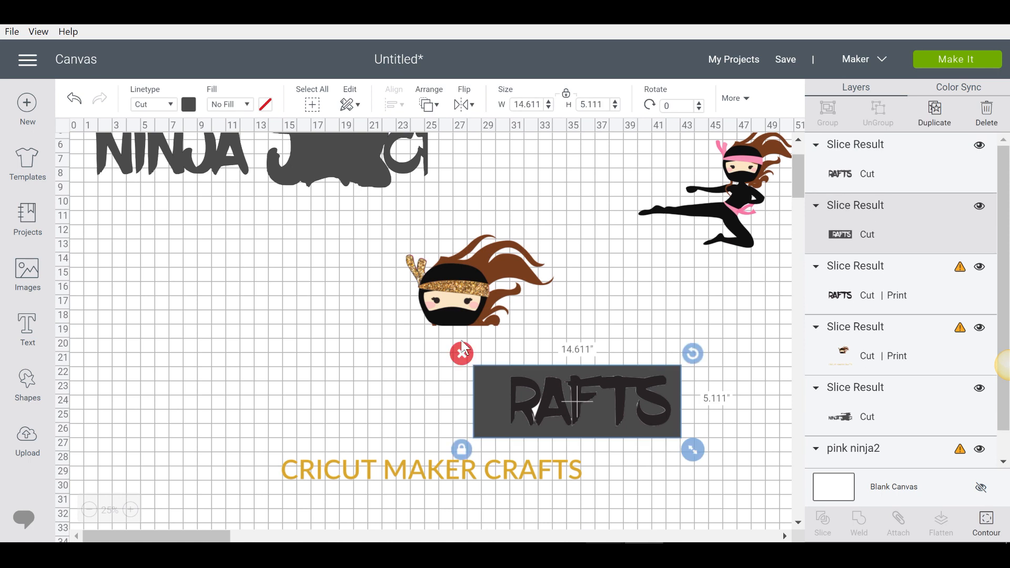
pyautogui.click(461, 352)
pyautogui.click(498, 362)
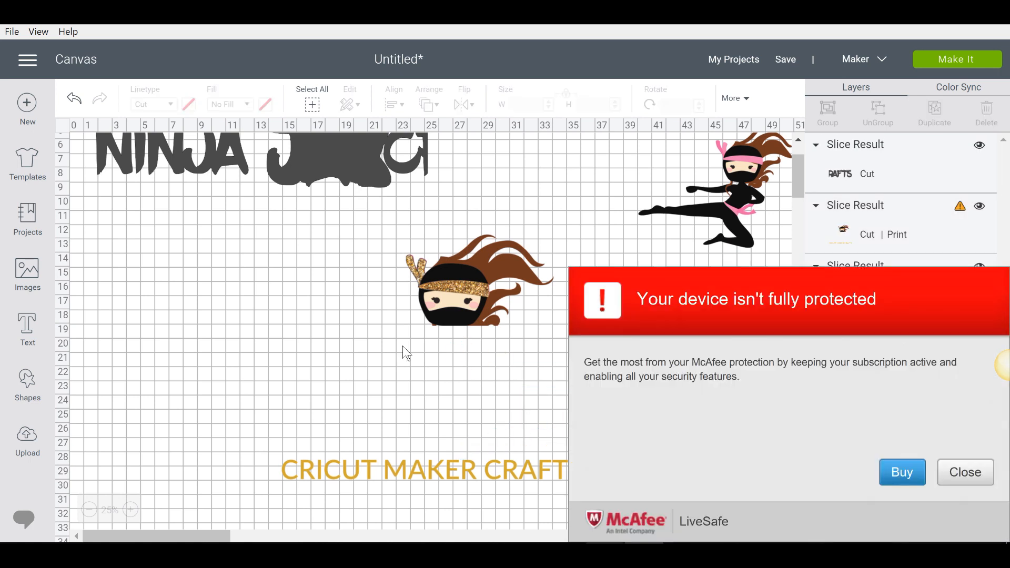
pyautogui.click(968, 481)
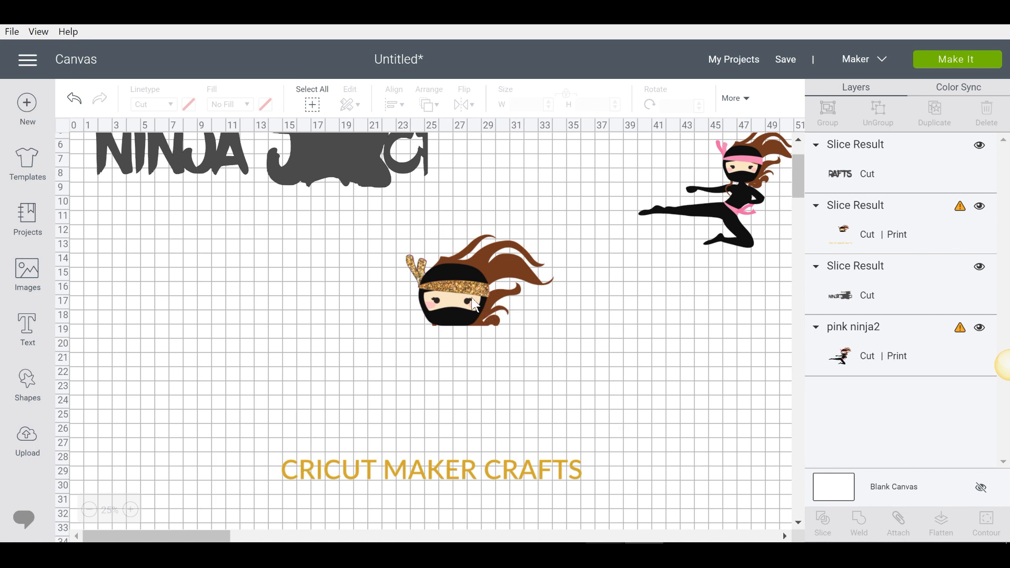
pyautogui.scroll(3, 505, 354)
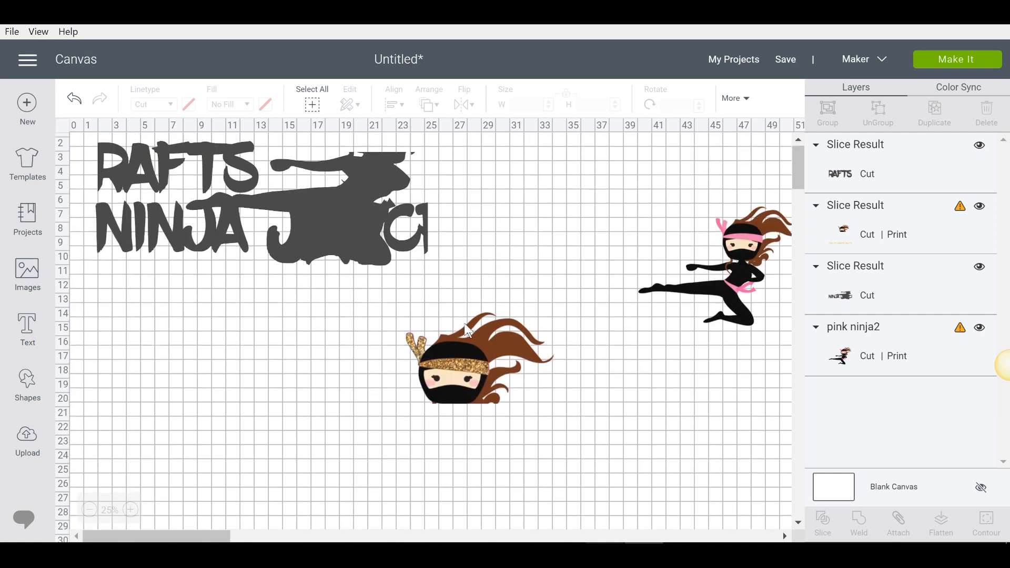
pyautogui.scroll(-3, 467, 330)
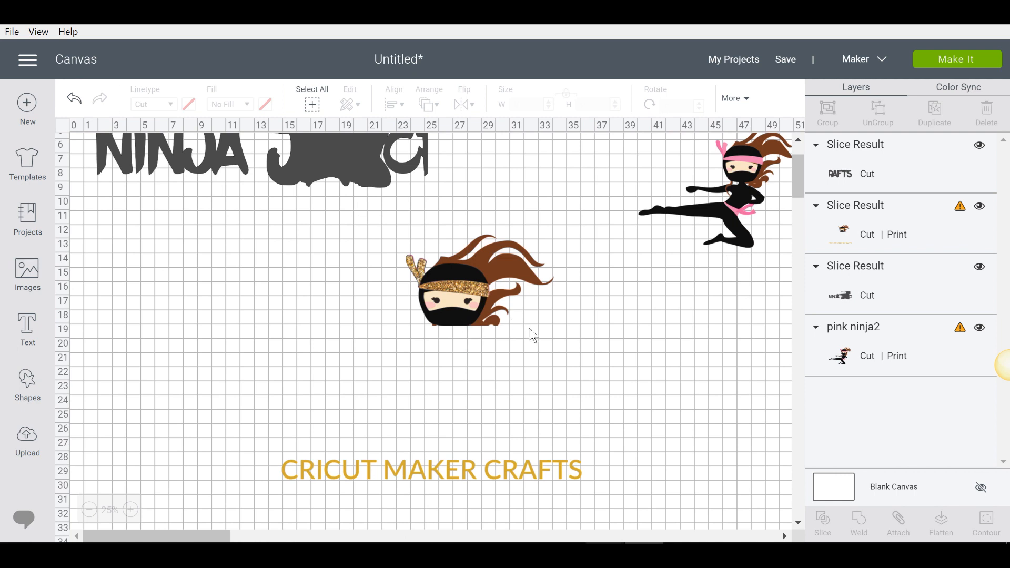
pyautogui.scroll(3, 314, 213)
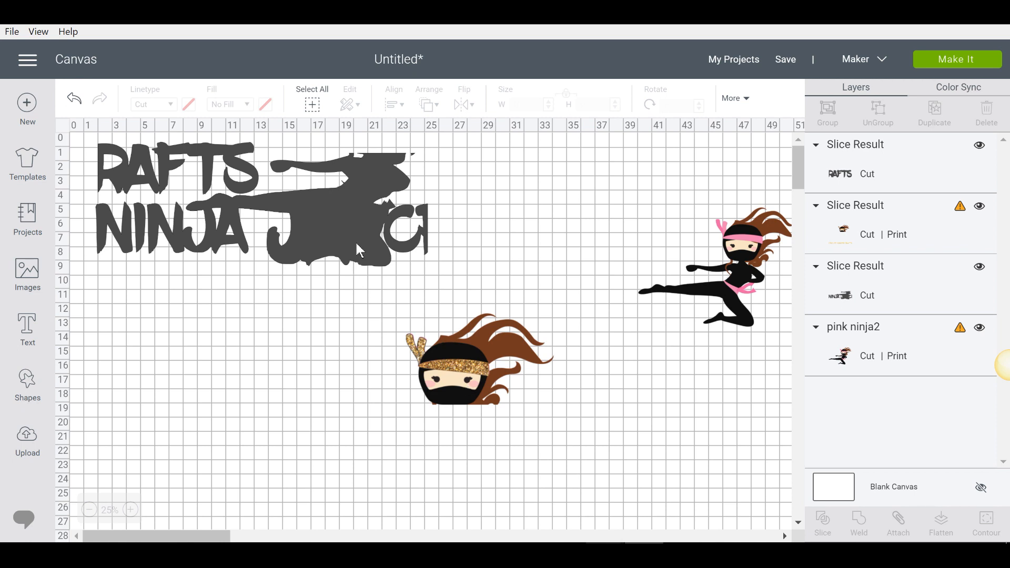
pyautogui.scroll(-3, 520, 326)
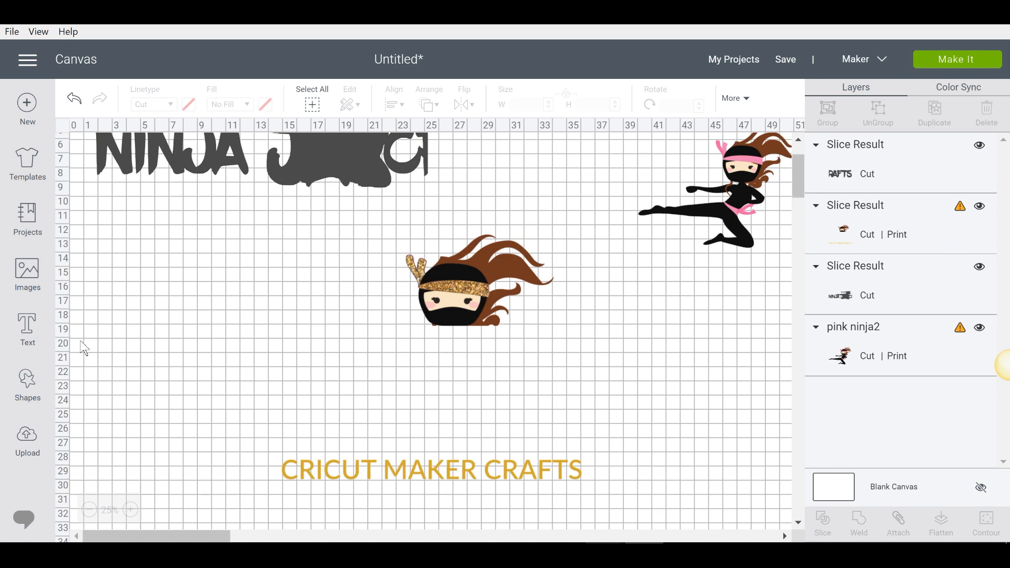
pyautogui.click(495, 470)
pyautogui.click(643, 468)
pyautogui.scroll(-3, 549, 478)
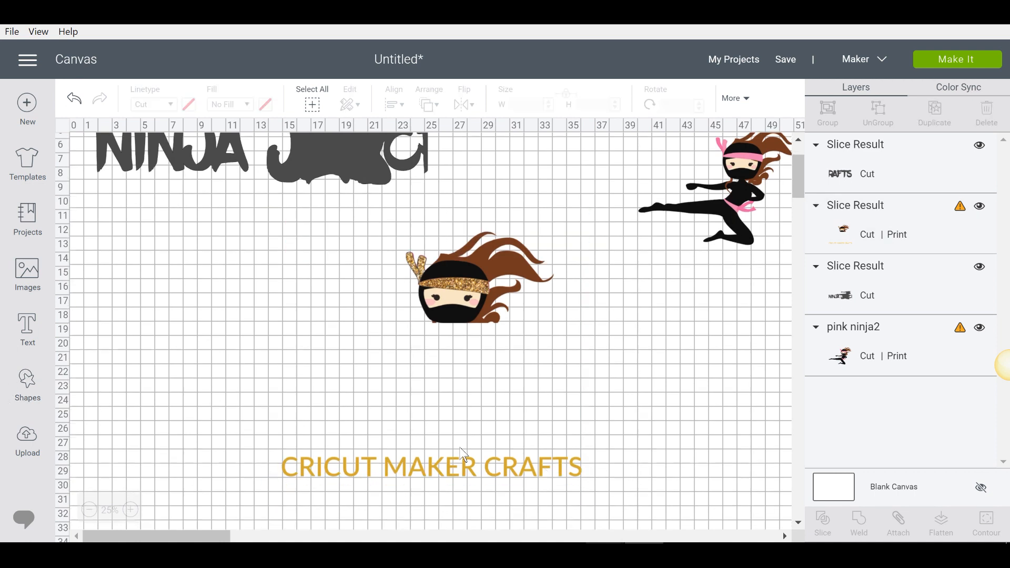
# - Add a square and stretch it into a rectangle about 22.9 by 3.8 inches covering the CRICUT MAKER CRAFTS lettering
pyautogui.click(51, 382)
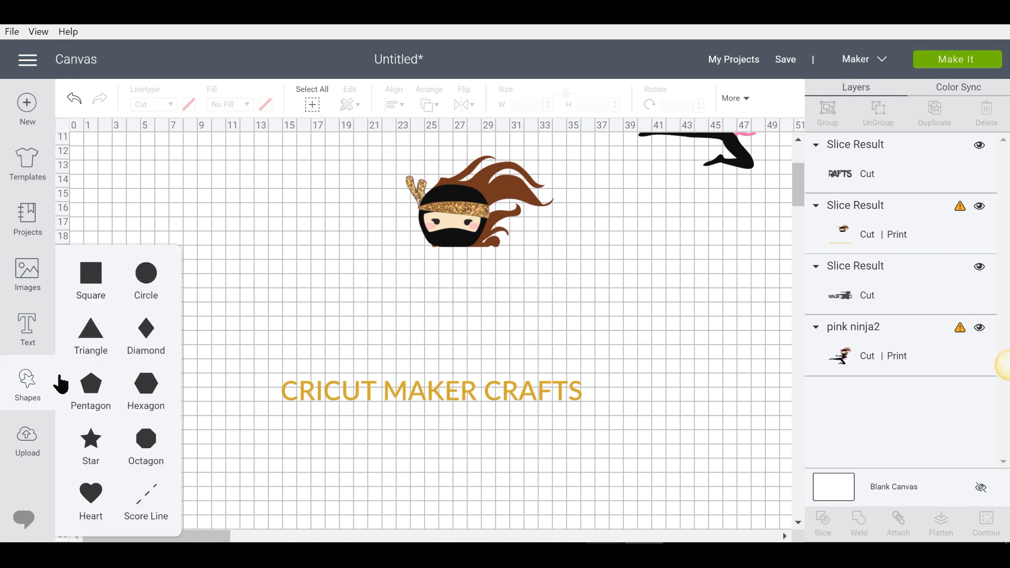
pyautogui.click(98, 292)
pyautogui.scroll(6, 234, 344)
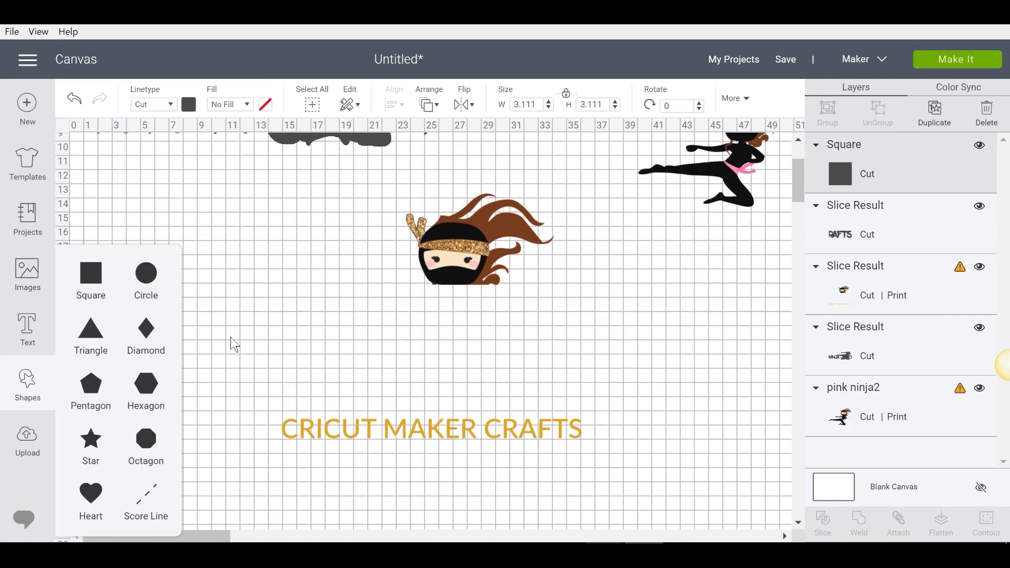
pyautogui.moveTo(138, 216); pyautogui.dragTo(353, 462)
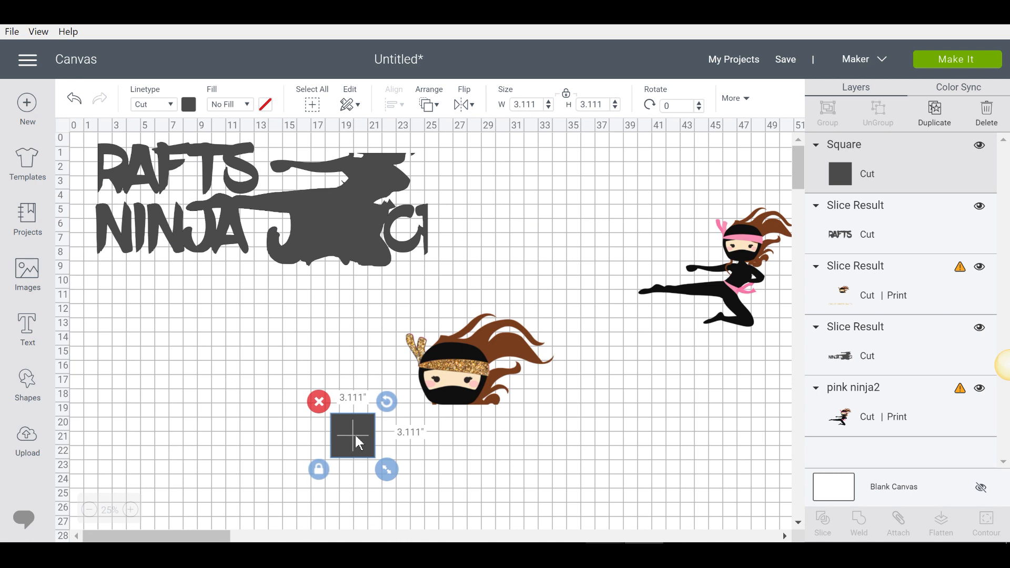
pyautogui.scroll(-6, 354, 433)
pyautogui.moveTo(362, 311); pyautogui.dragTo(601, 427)
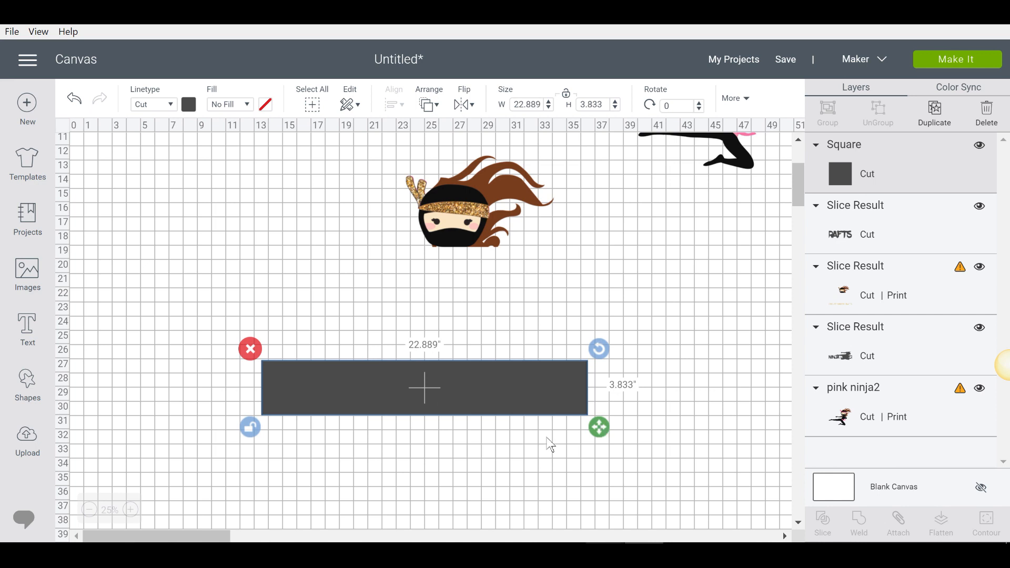
pyautogui.moveTo(434, 389)
pyautogui.mouseDown()
pyautogui.moveTo(435, 365)
pyautogui.moveTo(446, 379)
pyautogui.mouseUp()
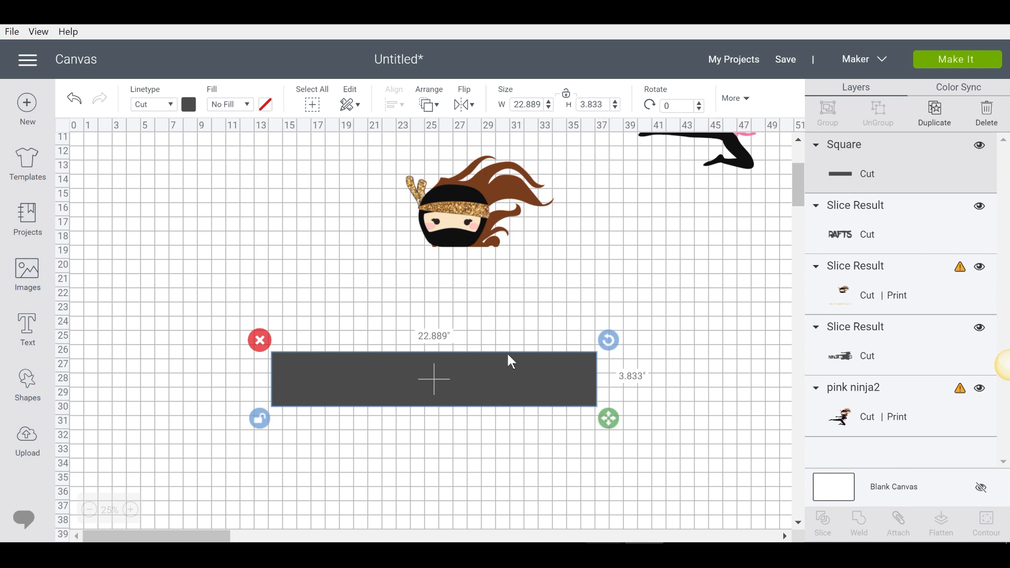
pyautogui.moveTo(540, 379); pyautogui.dragTo(555, 394)
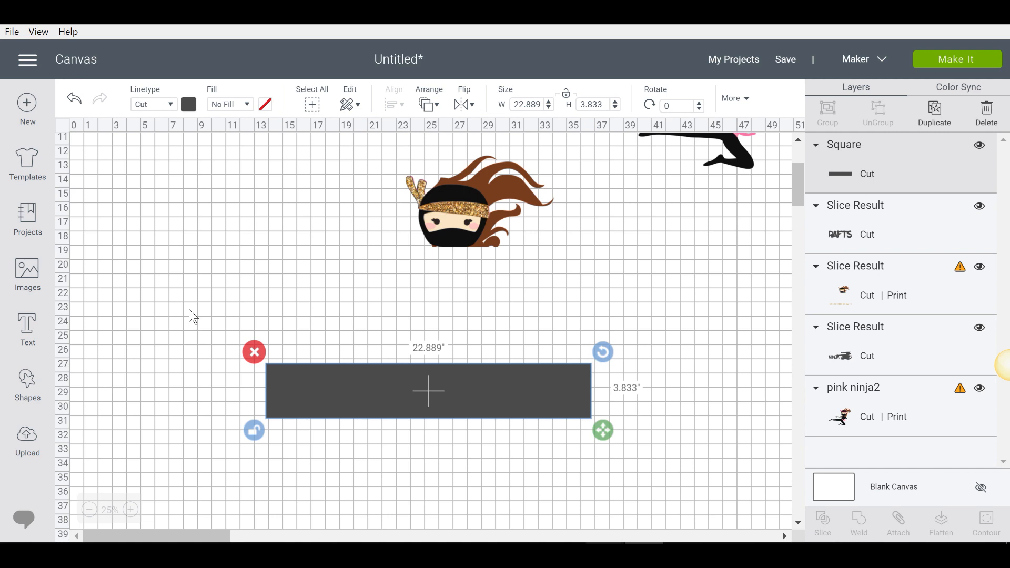
# - Slice the head-and-lettering piece with the rectangle and pull the background, gray lettering and gold lettering slices apart
pyautogui.moveTo(190, 310); pyautogui.dragTo(689, 510)
pyautogui.click(821, 522)
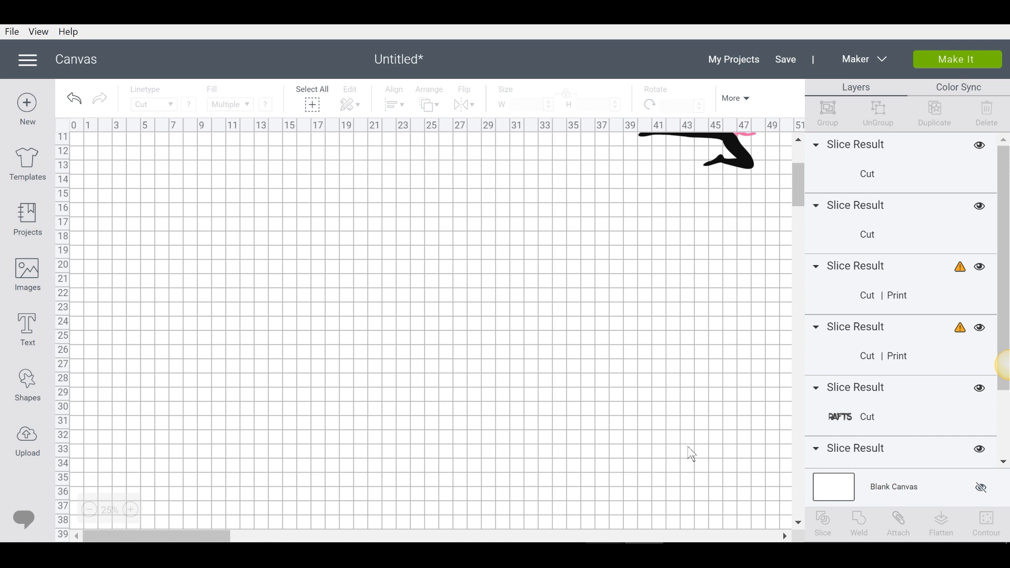
pyautogui.moveTo(514, 416); pyautogui.dragTo(594, 498)
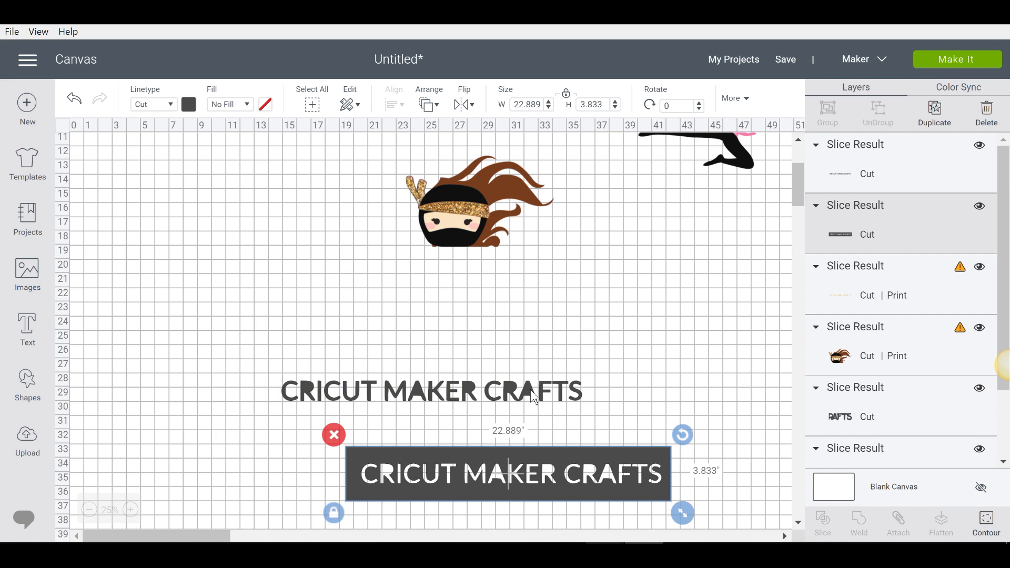
pyautogui.moveTo(531, 391); pyautogui.dragTo(646, 317)
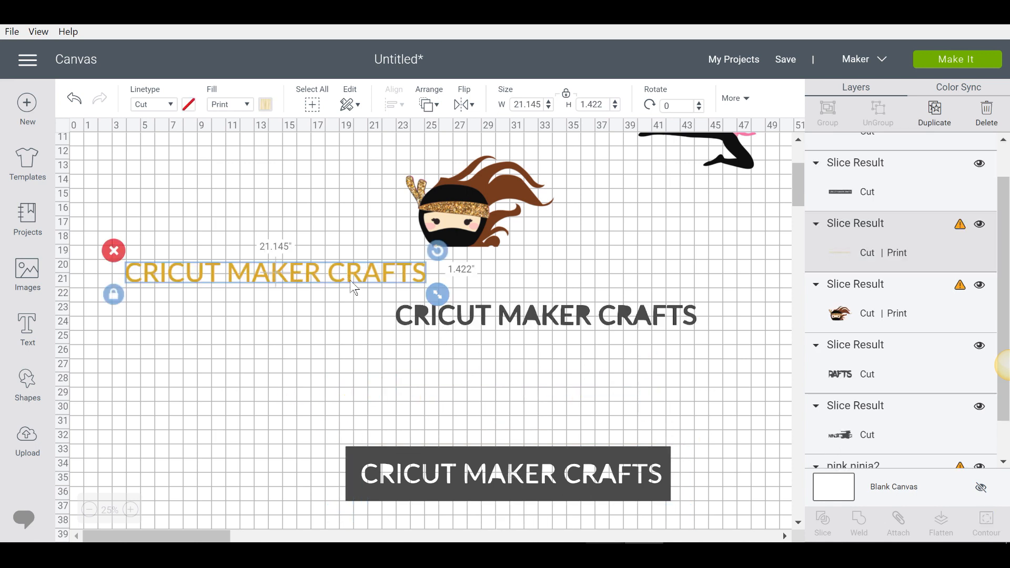
pyautogui.moveTo(354, 289); pyautogui.dragTo(363, 300)
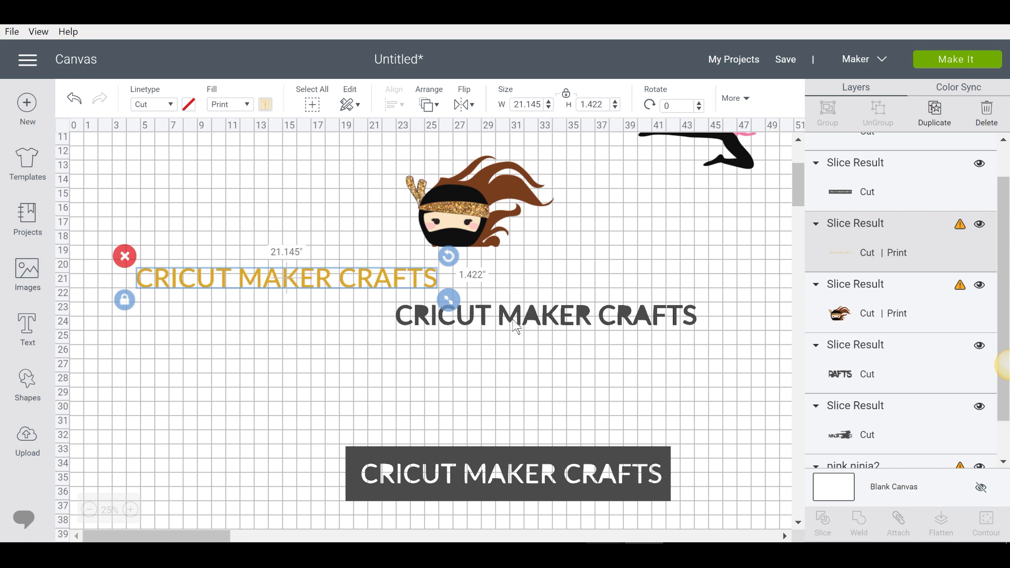
# - Delete the gray CRICUT MAKER CRAFTS slice and the leftover rectangle background
pyautogui.moveTo(515, 327); pyautogui.dragTo(513, 356)
pyautogui.press('Delete')
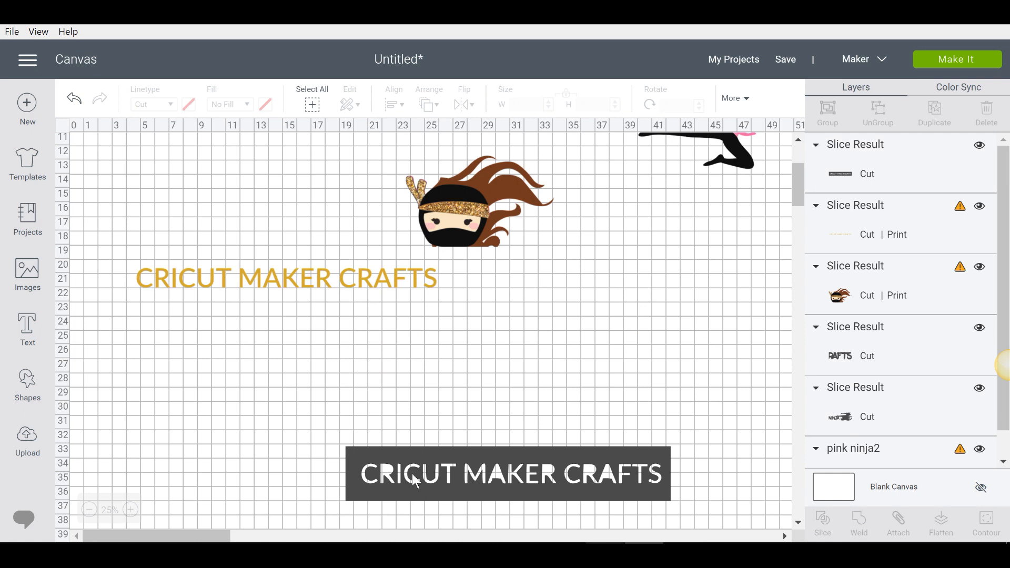
pyautogui.click(416, 480)
pyautogui.click(336, 434)
# - Place the gold CRICUT MAKER CRAFTS lettering beneath the gray silhouette and move the ninja head to the open area below the pink ninja
pyautogui.scroll(5, 338, 383)
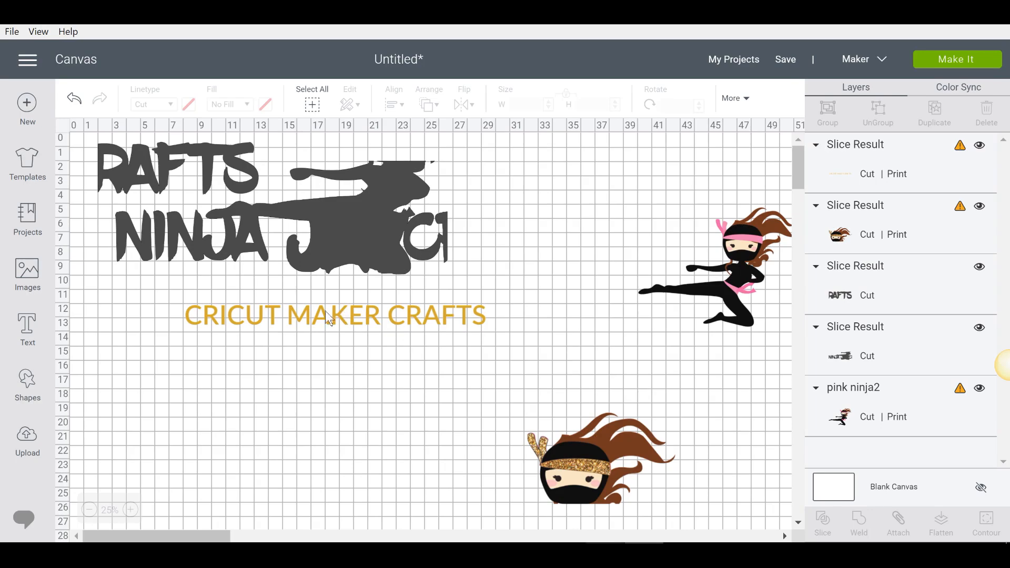
pyautogui.click(288, 318)
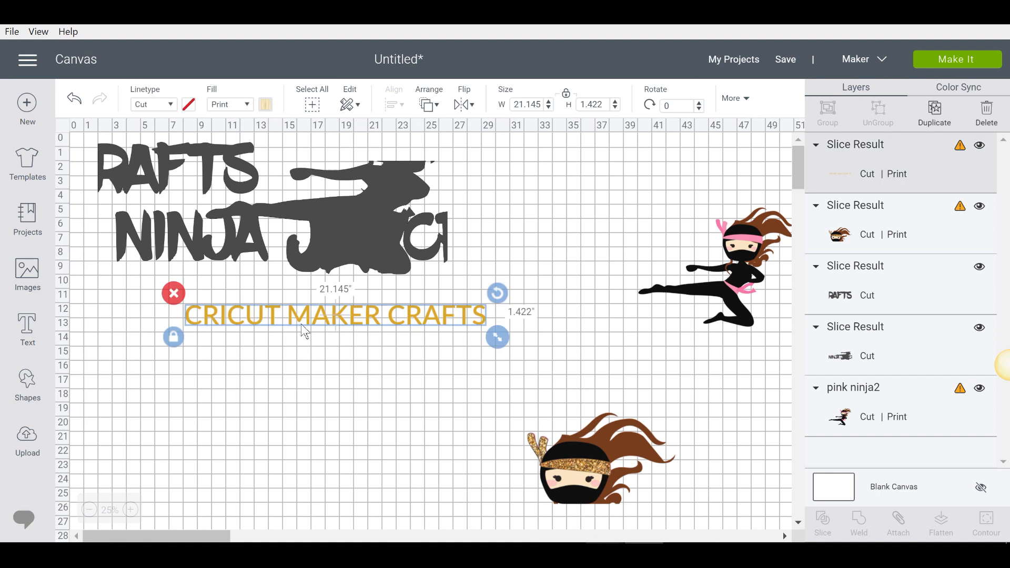
pyautogui.click(323, 375)
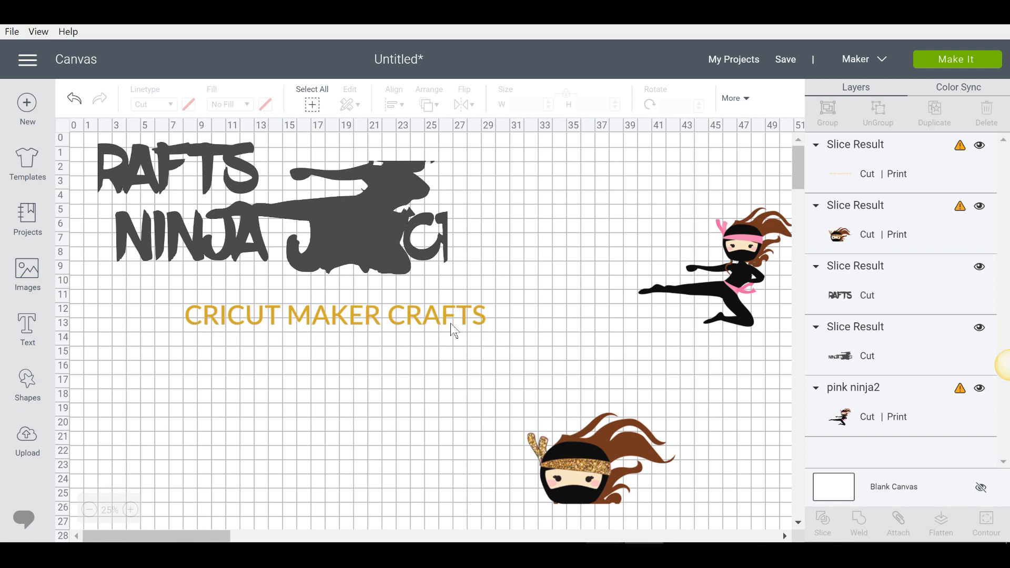
# - Add a square and stretch it with unlocked proportions into a thin bar about 21.06 by 0.44 inches under the gold lettering
pyautogui.click(40, 387)
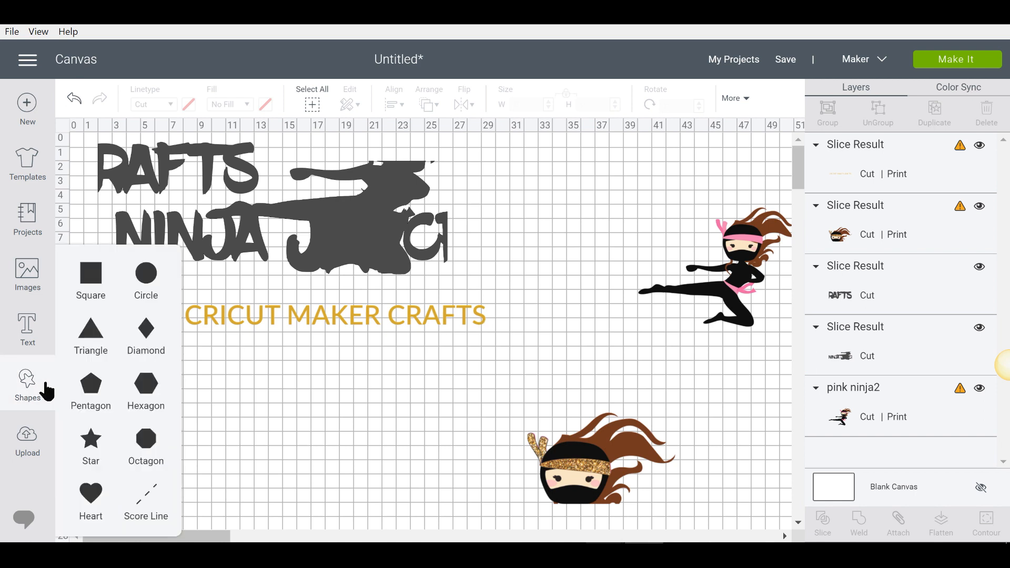
pyautogui.click(91, 275)
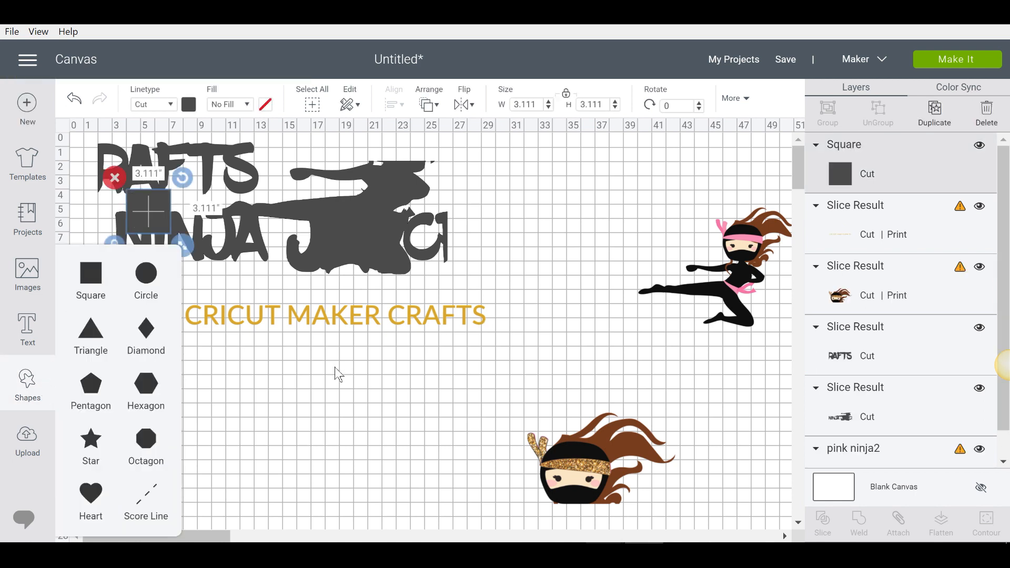
pyautogui.moveTo(145, 232); pyautogui.dragTo(264, 391)
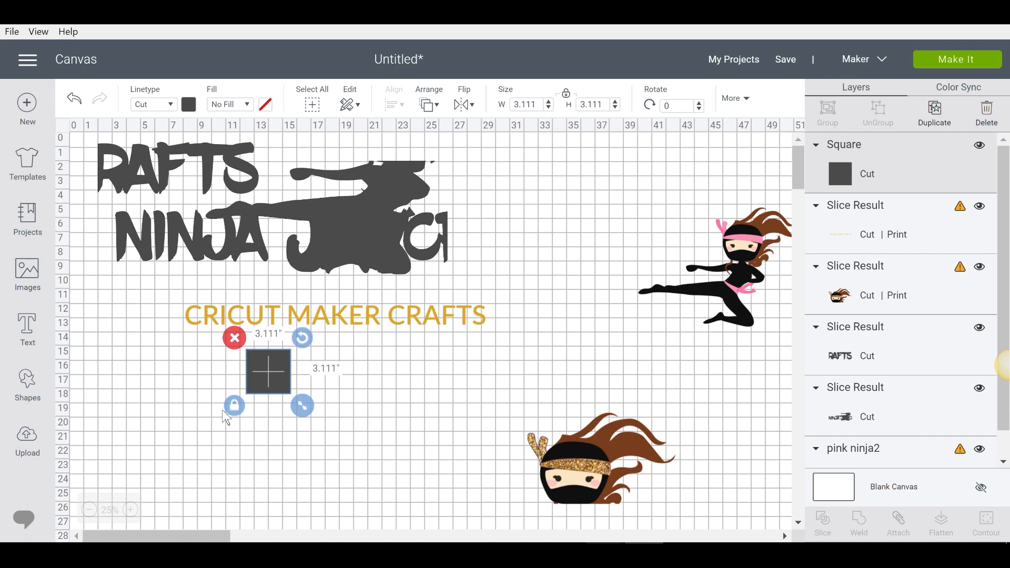
pyautogui.click(236, 415)
pyautogui.click(256, 395)
pyautogui.moveTo(315, 408); pyautogui.dragTo(499, 340)
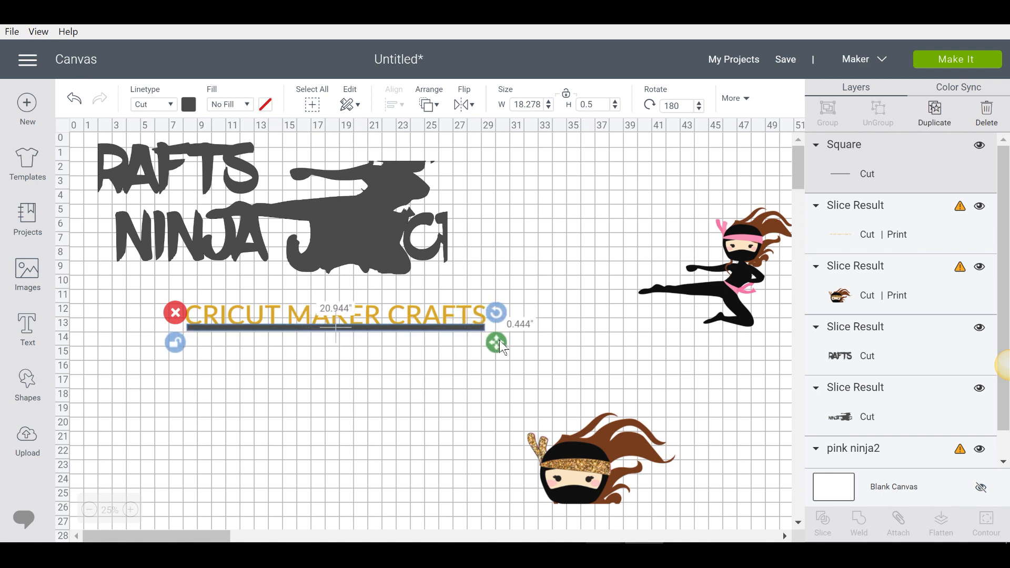
pyautogui.moveTo(500, 340); pyautogui.dragTo(500, 340)
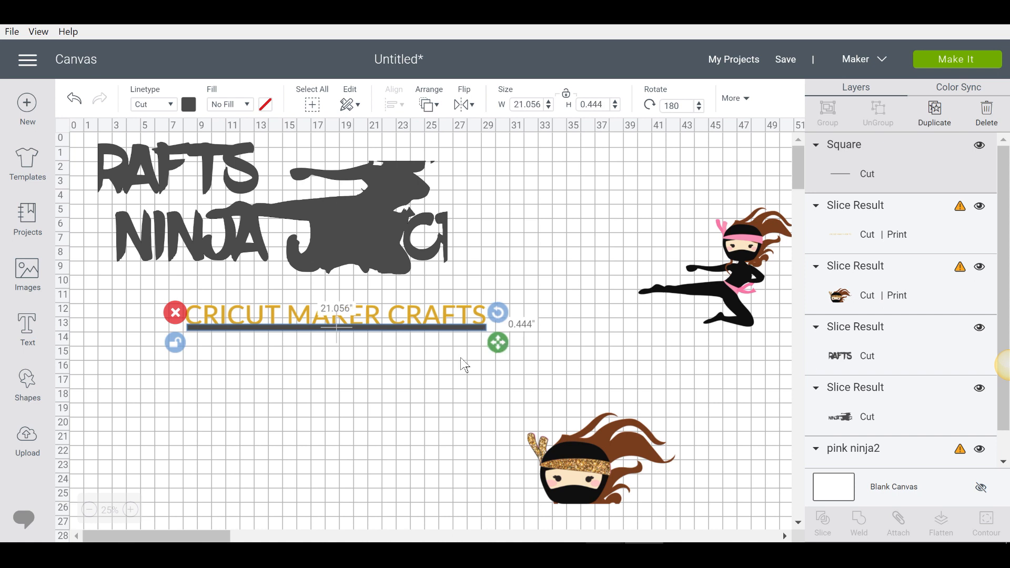
# - Weld the gold CRICUT MAKER CRAFTS lettering together with the thin bar beneath it
pyautogui.click(230, 383)
pyautogui.moveTo(492, 374); pyautogui.dragTo(192, 302)
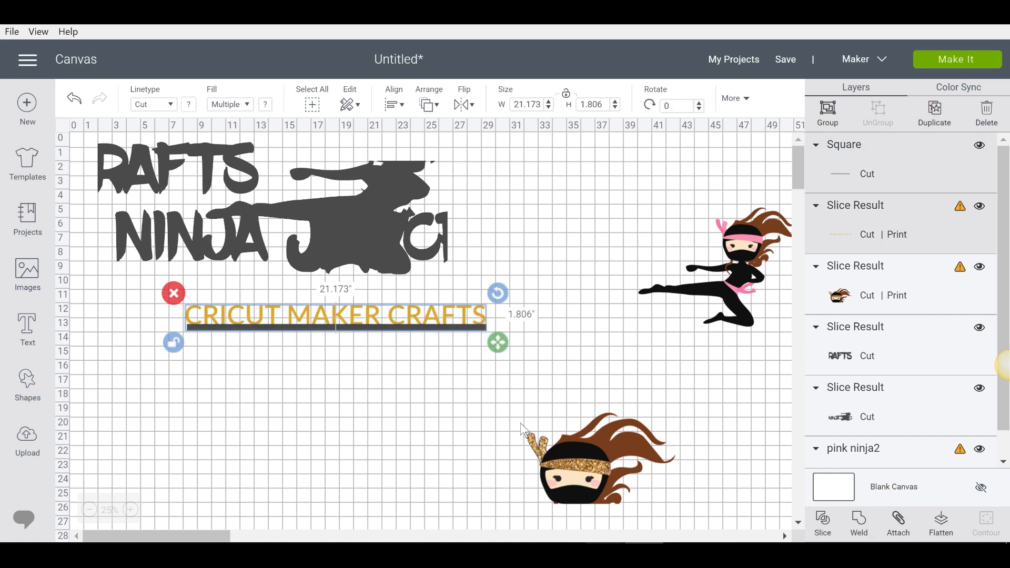
pyautogui.click(861, 525)
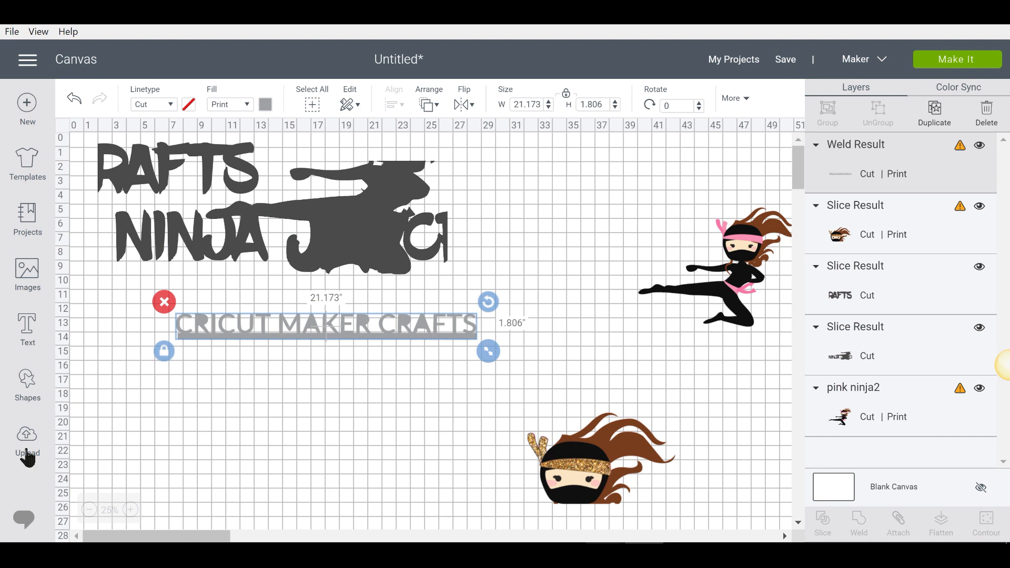
# - Add a new text object reading CRICUT MAKER CRAFTS in the open area below the welded lettering
pyautogui.click(27, 328)
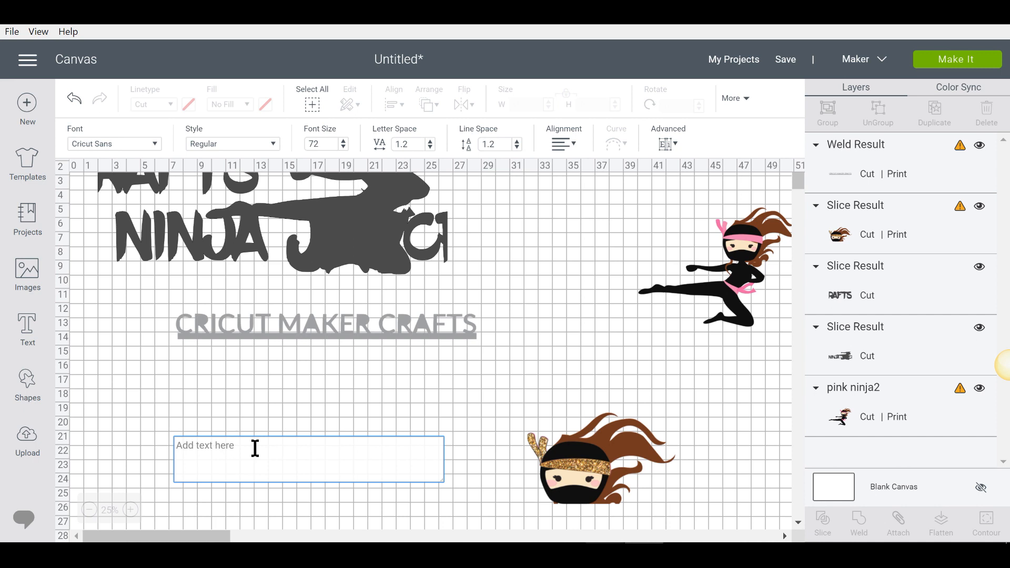
pyautogui.write('CRICUT')
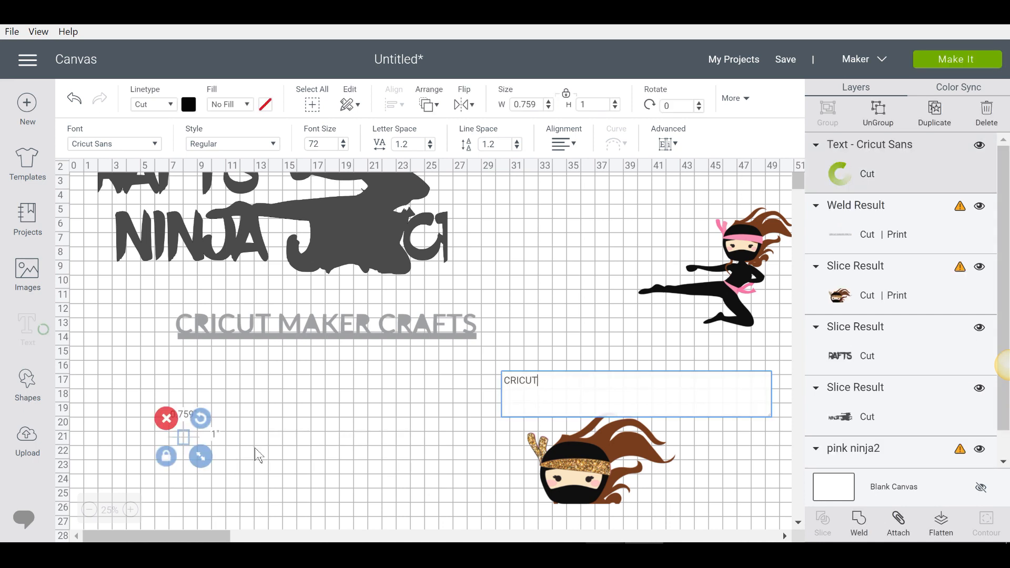
pyautogui.write(' MAKER ')
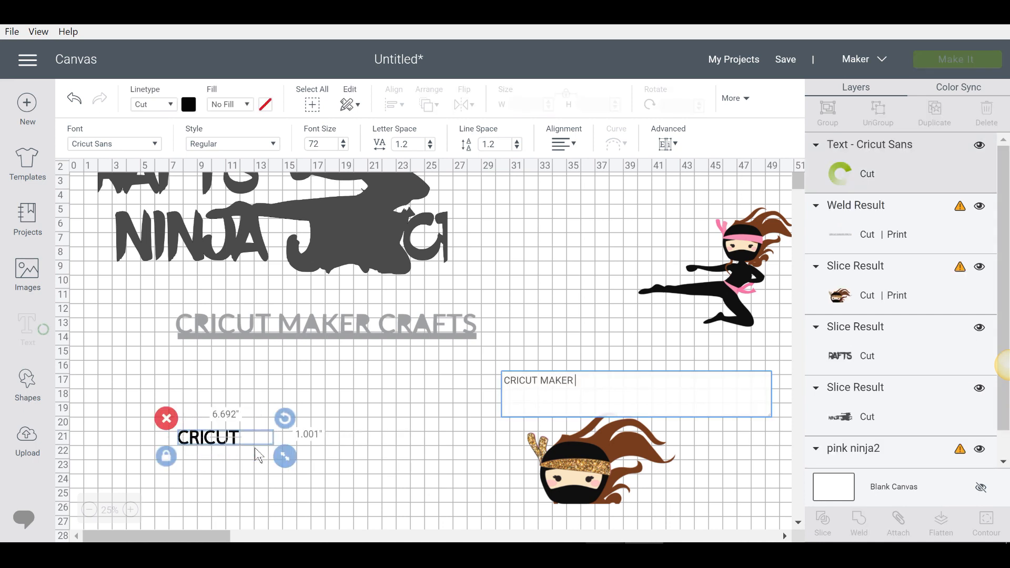
pyautogui.write('CRAFTS')
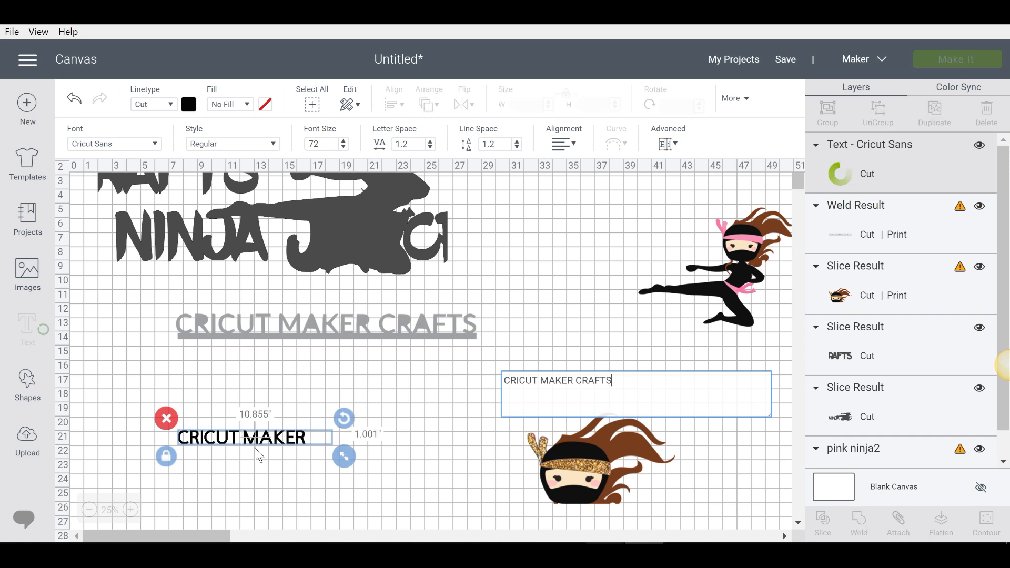
# - Search the fonts for CENTURY and set the new CRICUT MAKER CRAFTS text to Century Gothic
pyautogui.click(125, 143)
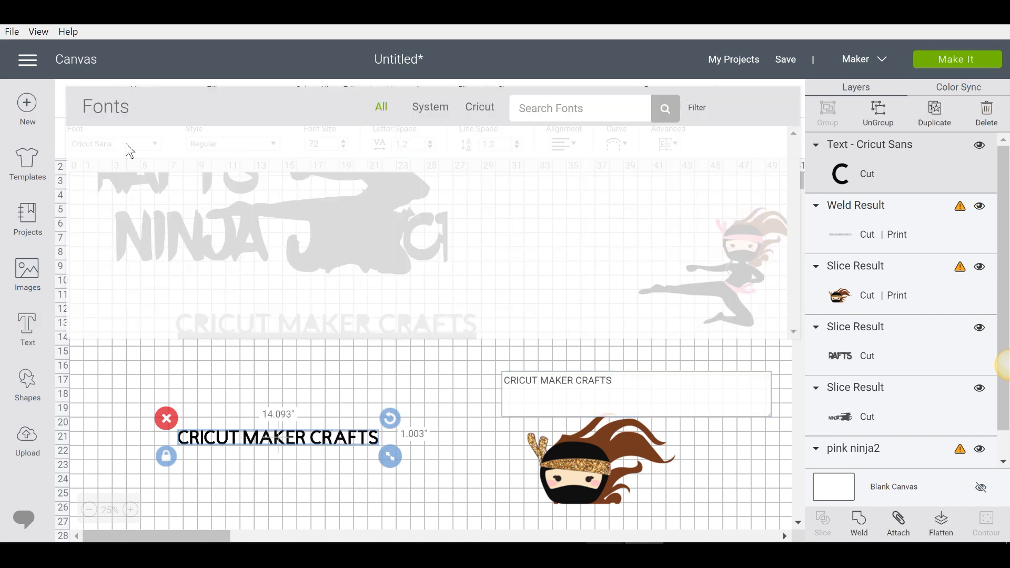
pyautogui.click(547, 105)
pyautogui.write('CENTURY')
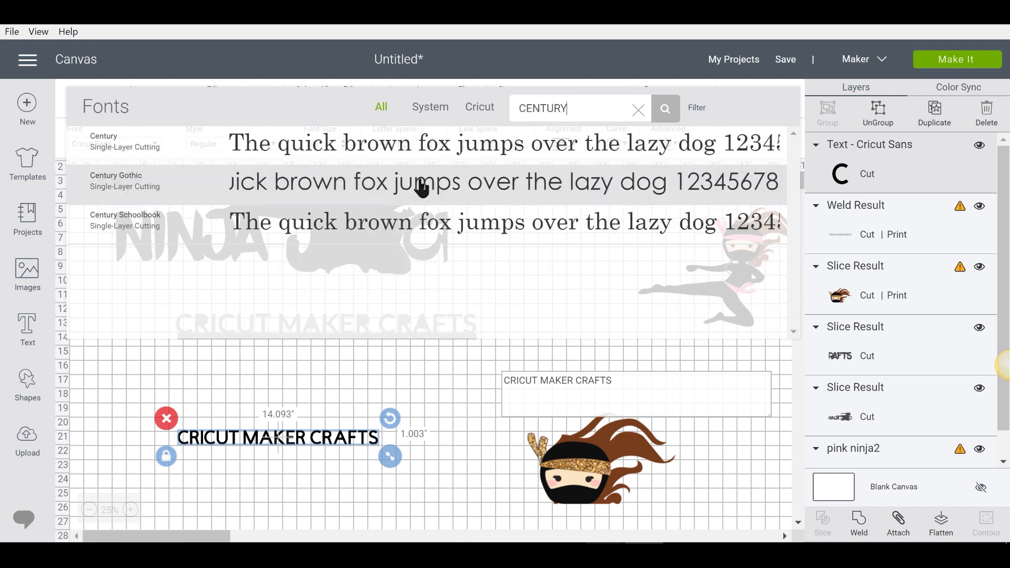
pyautogui.click(421, 188)
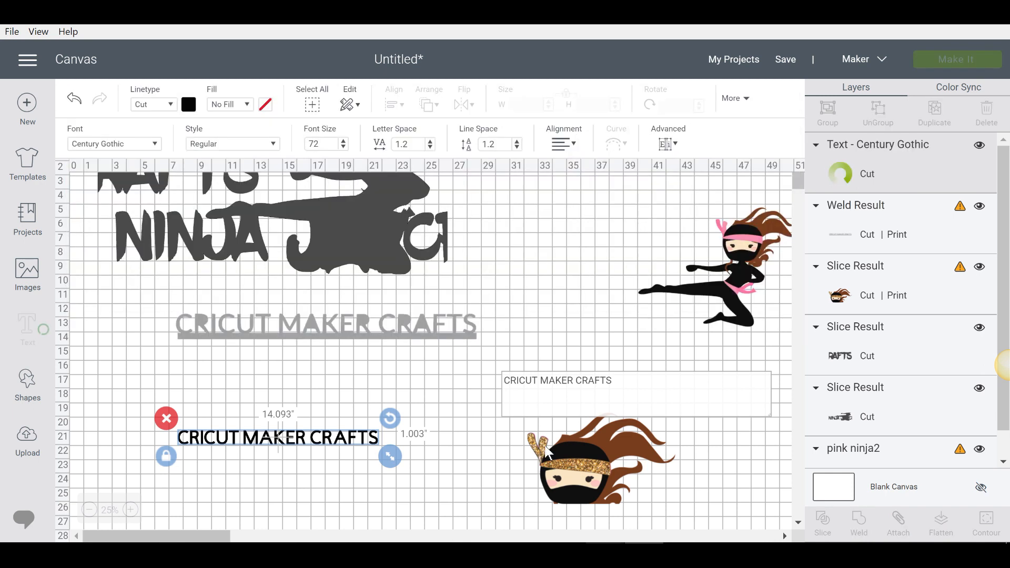
pyautogui.scroll(-3, 467, 398)
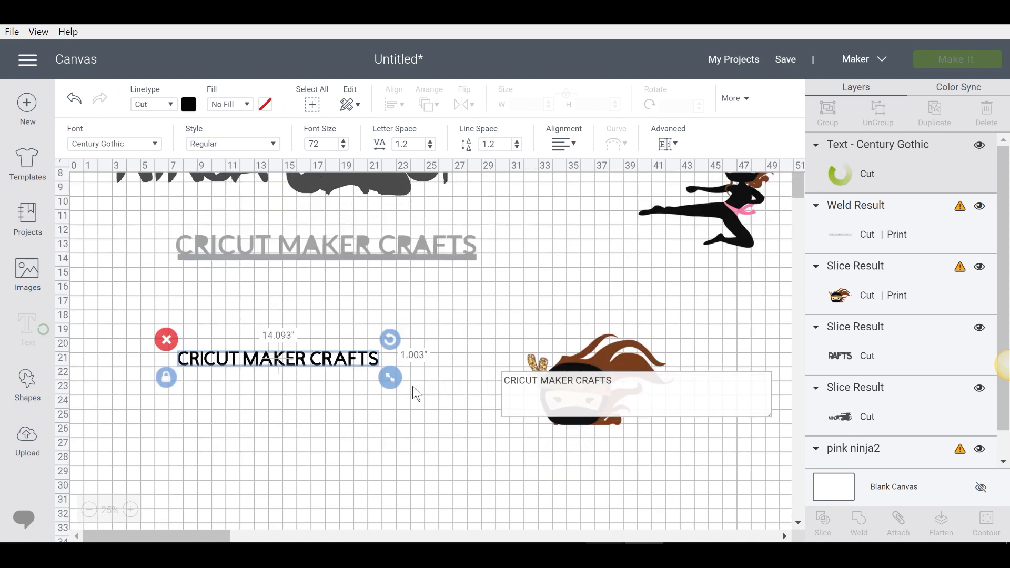
pyautogui.click(339, 351)
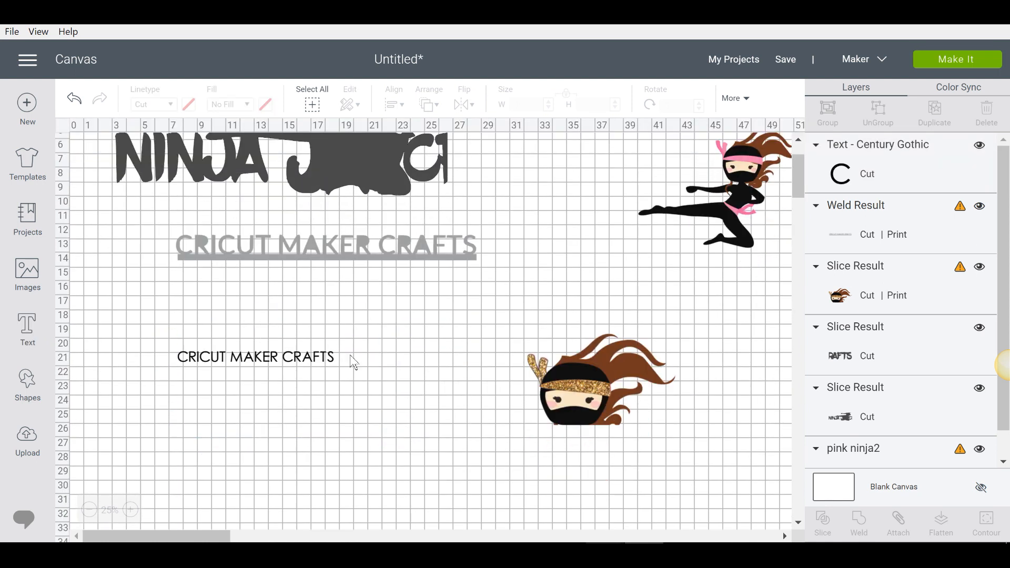
# - Enlarge the Century Gothic text to about 21.13 inches wide and place it directly beneath the gray underlined lettering
pyautogui.click(332, 363)
pyautogui.moveTo(345, 374); pyautogui.dragTo(491, 443)
pyautogui.moveTo(443, 367); pyautogui.dragTo(444, 256)
pyautogui.moveTo(485, 296); pyautogui.dragTo(480, 296)
pyautogui.scroll(3, 389, 347)
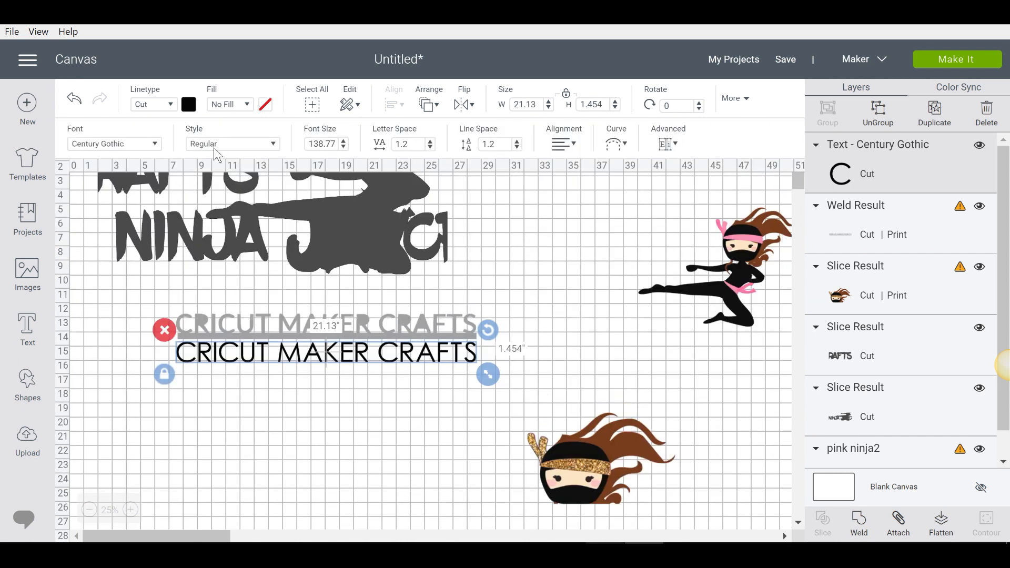
# - Set the black text's style to Bold and nudge it slightly upward
pyautogui.click(216, 146)
pyautogui.click(255, 195)
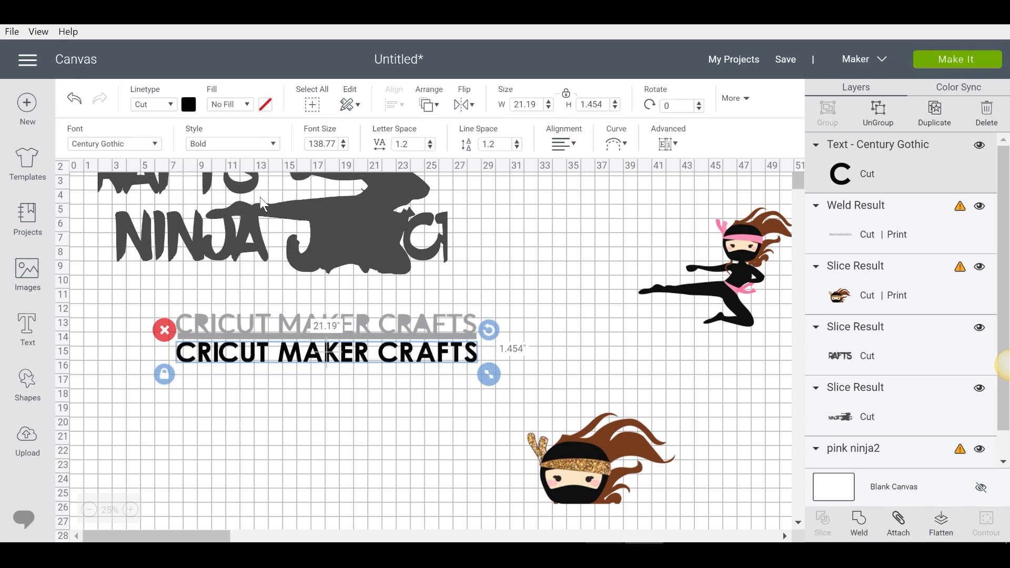
pyautogui.moveTo(321, 364); pyautogui.dragTo(320, 363)
# - Add a square and stretch it into a bar about 21 by 0.5 inches along the bottom of the black lettering
pyautogui.click(24, 400)
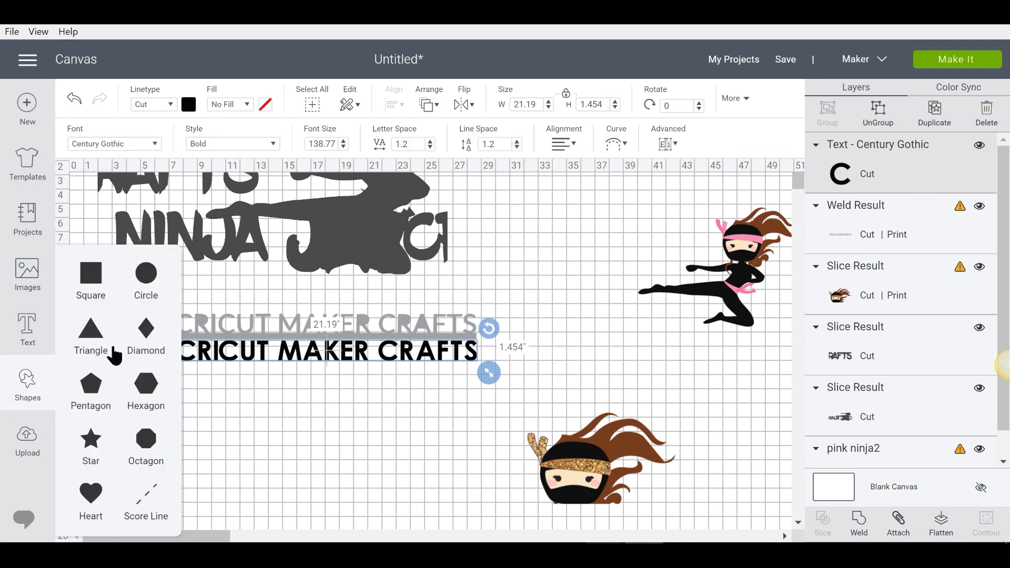
pyautogui.click(91, 274)
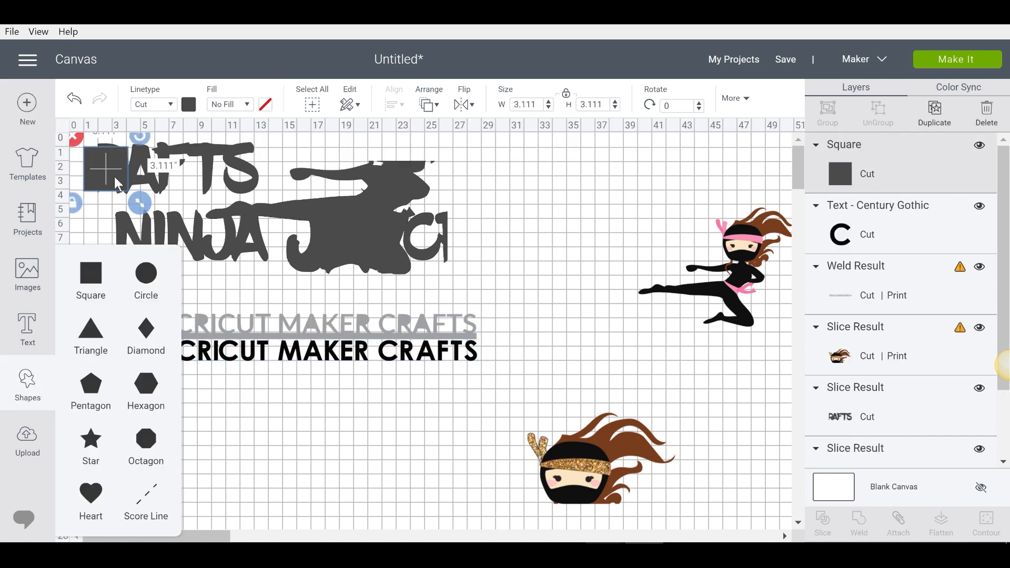
pyautogui.moveTo(281, 322); pyautogui.dragTo(299, 403)
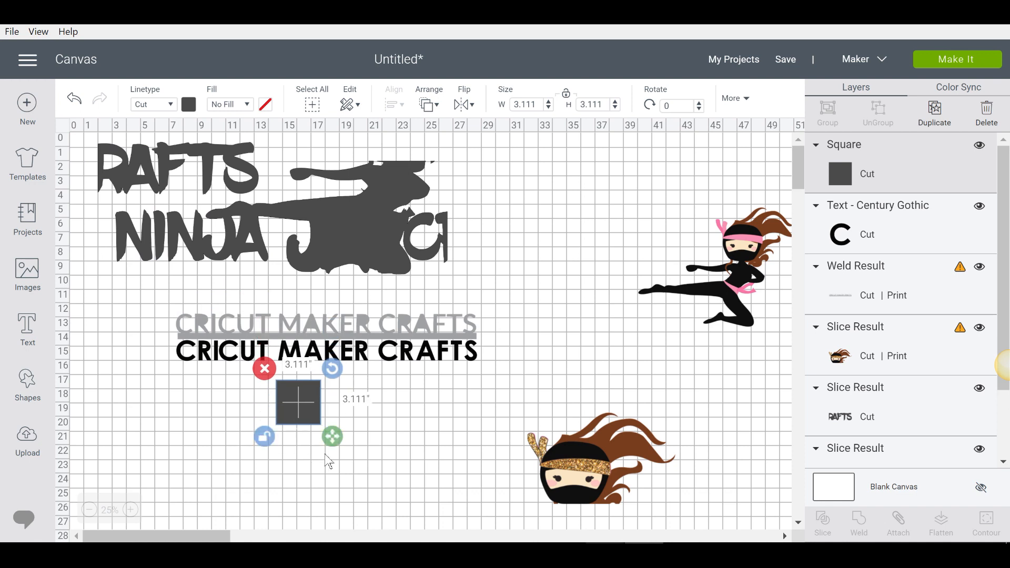
pyautogui.moveTo(332, 436); pyautogui.dragTo(489, 380)
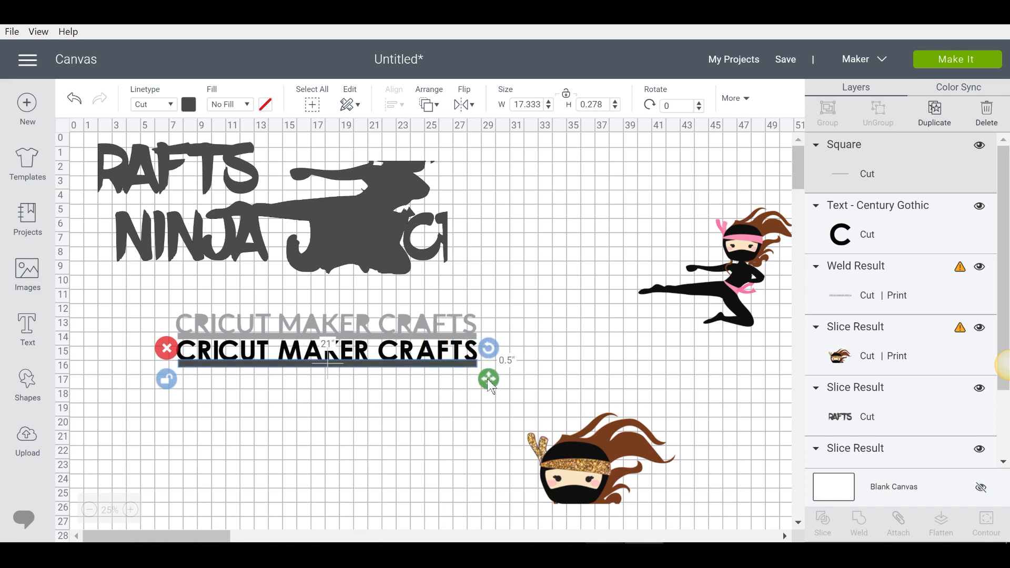
pyautogui.click(484, 427)
# - Move the gray underlined lettering aside, and weld the black CRICUT MAKER CRAFTS text to its bar
pyautogui.moveTo(434, 316); pyautogui.dragTo(704, 205)
pyautogui.moveTo(505, 392); pyautogui.dragTo(178, 342)
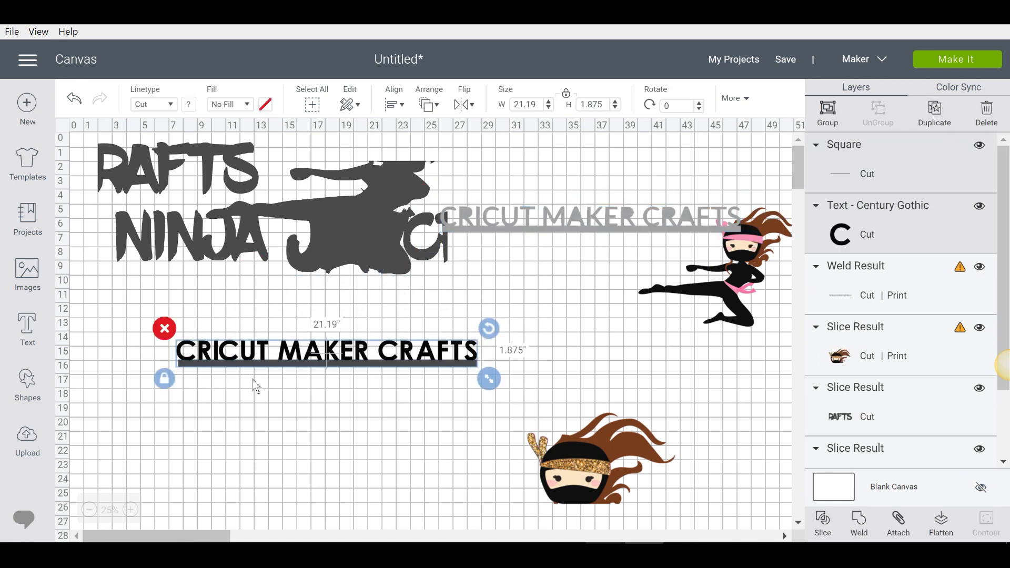
pyautogui.click(860, 523)
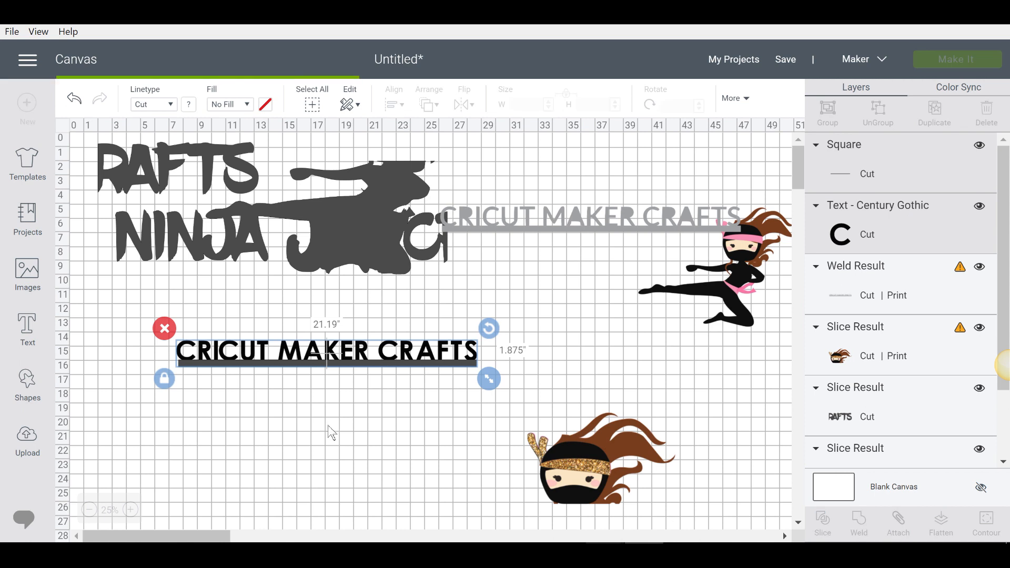
# - Reposition the welded black lettering below the gray ninja silhouette and delete the gray underlined lettering
pyautogui.moveTo(296, 361); pyautogui.dragTo(251, 305)
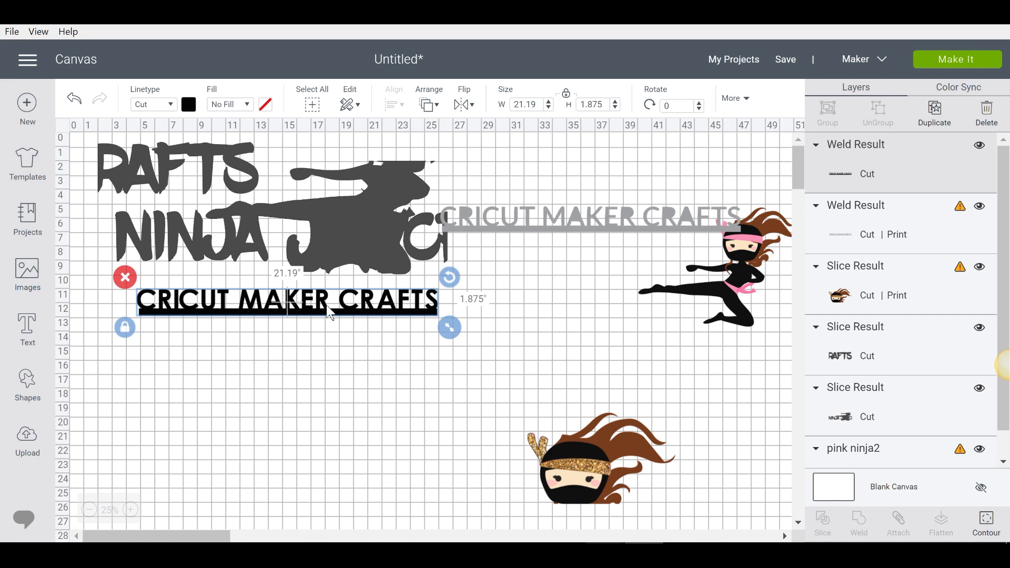
pyautogui.moveTo(330, 312); pyautogui.dragTo(367, 374)
pyautogui.click(528, 217)
pyautogui.press('Delete')
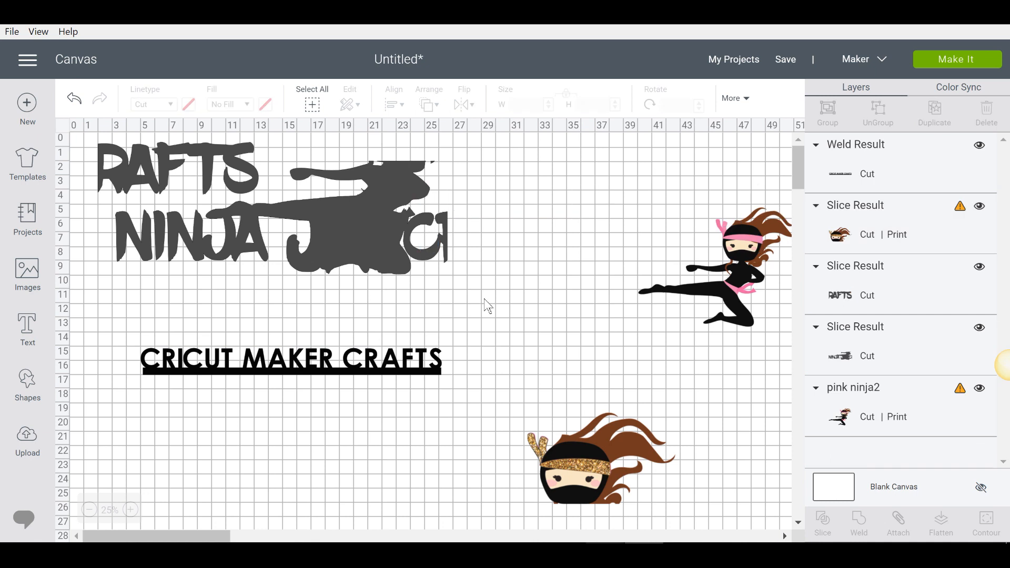
# - Move the ninja head next to the black lettering, duplicate it, and place the copy below the pink ninja
pyautogui.moveTo(591, 463); pyautogui.dragTo(533, 312)
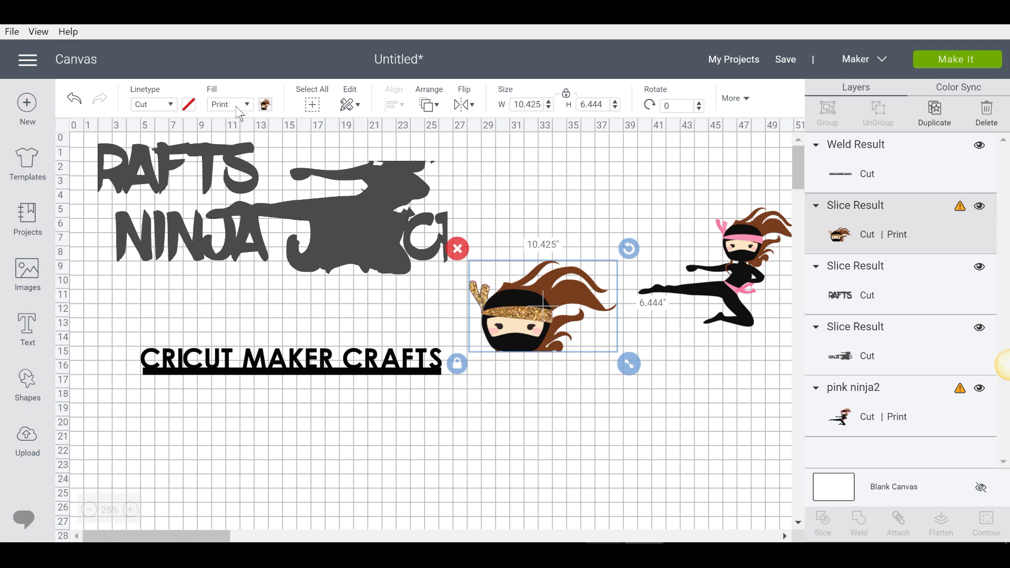
pyautogui.click(934, 113)
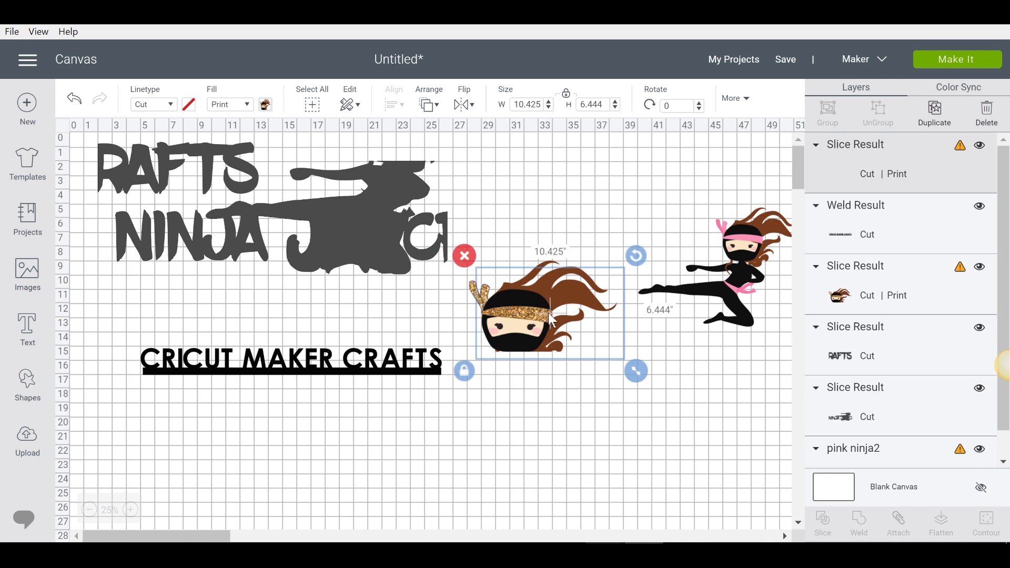
pyautogui.moveTo(551, 317); pyautogui.dragTo(661, 418)
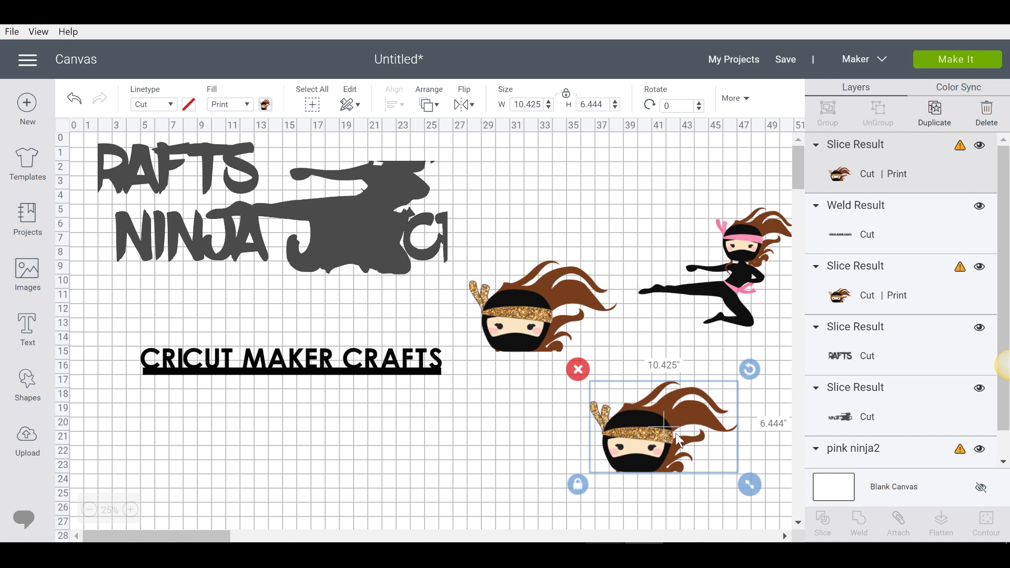
# - Set the original ninja head's fill to No Fill and its material color to the dark gray used by the lettering
pyautogui.click(549, 350)
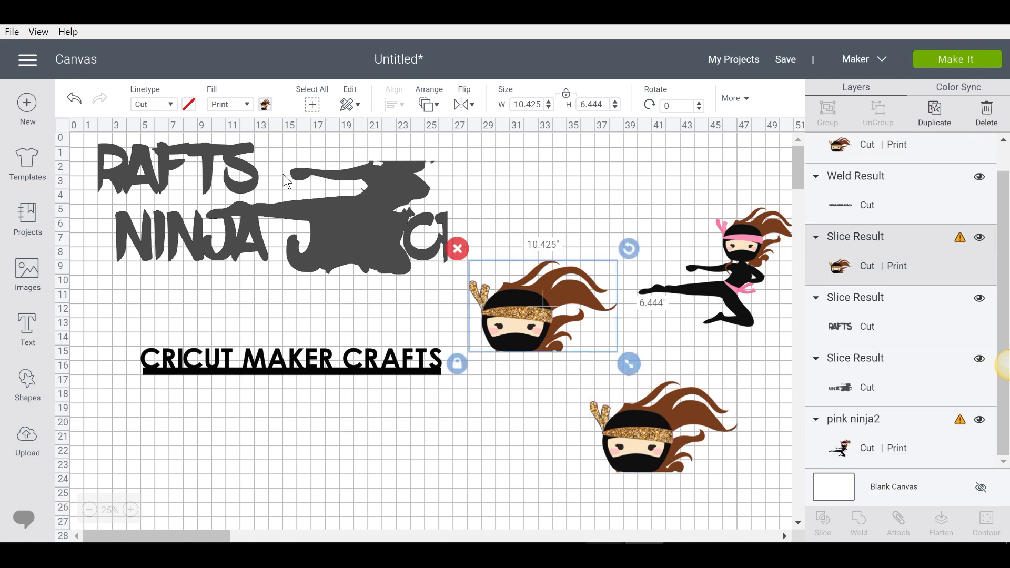
pyautogui.click(252, 105)
pyautogui.click(251, 128)
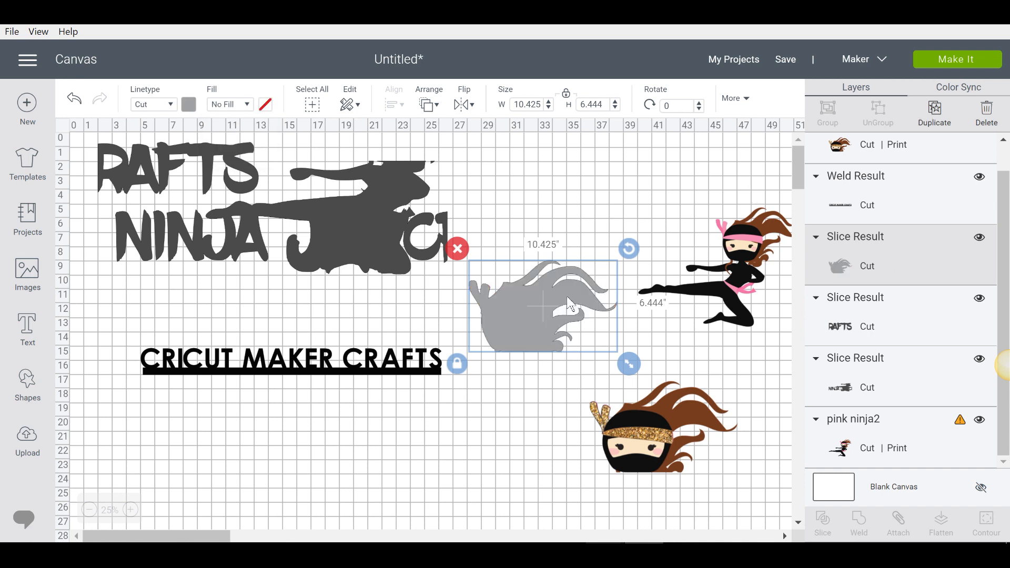
pyautogui.click(164, 104)
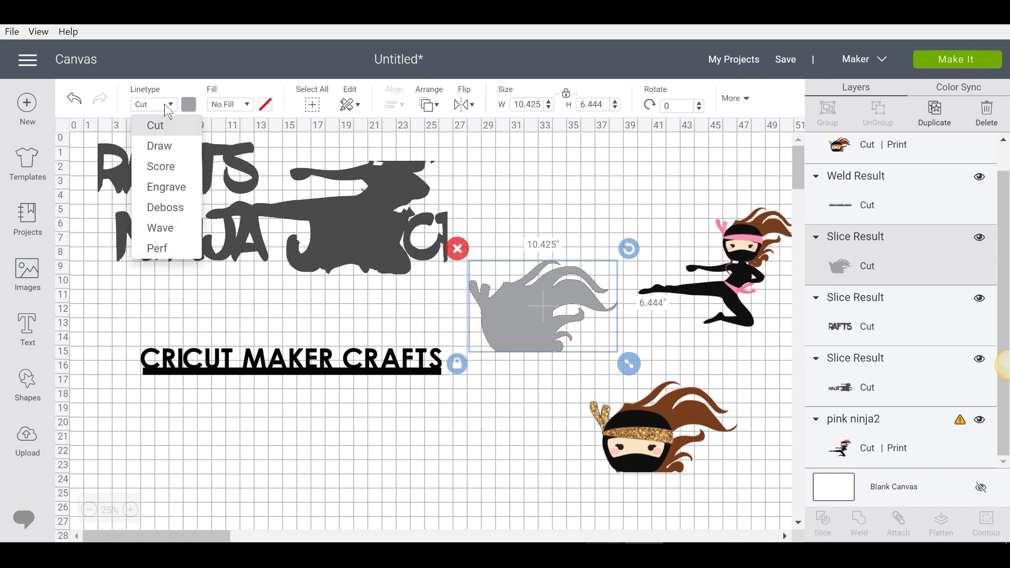
pyautogui.click(188, 106)
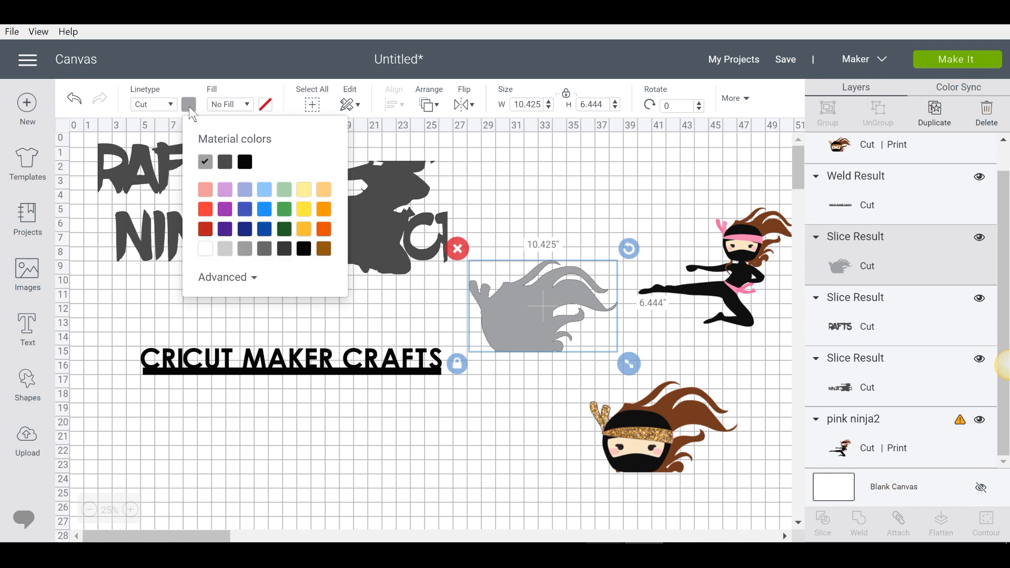
pyautogui.click(225, 162)
# - Move the dark gray ninja head silhouette up beside the cut-off end of the NINJA lettering piece
pyautogui.click(396, 223)
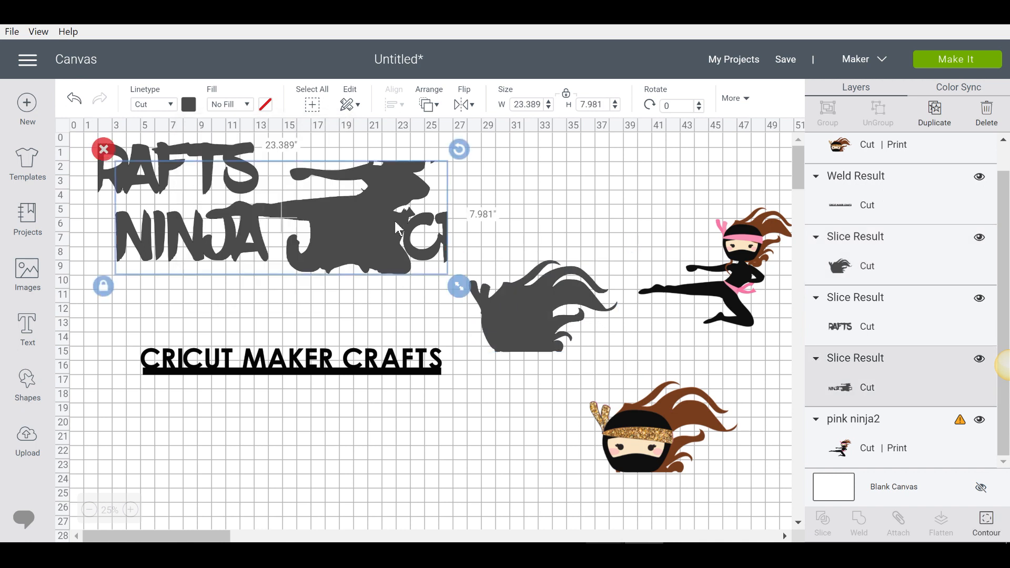
pyautogui.moveTo(520, 331); pyautogui.dragTo(263, 196)
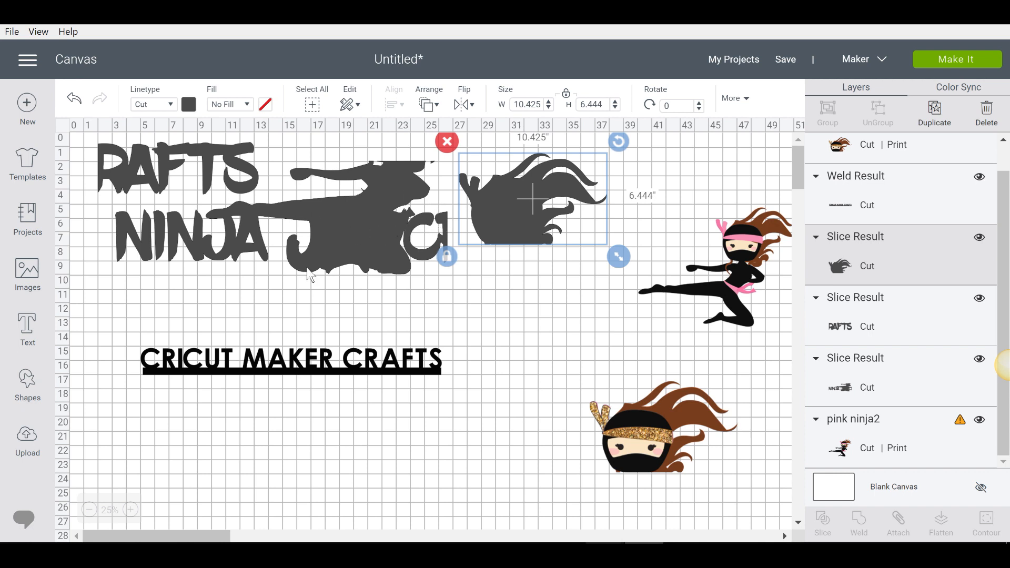
# - Place the CRICUT MAKER CRAFTS lettering in dark gray under the NINJA piece and move the gray ninja head against the cut-off lettering
pyautogui.moveTo(366, 359); pyautogui.dragTo(361, 288)
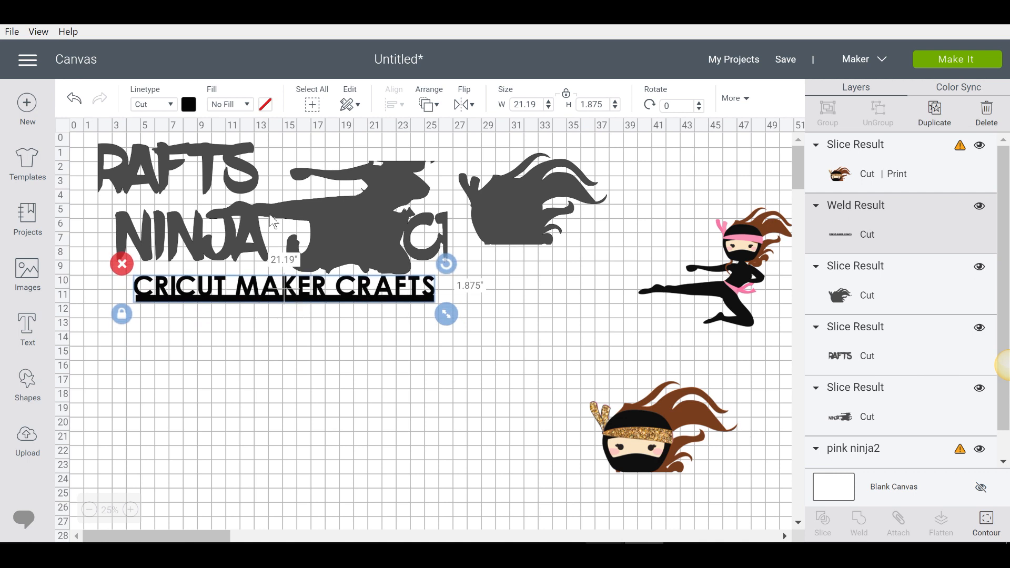
pyautogui.click(188, 105)
pyautogui.click(223, 160)
pyautogui.click(363, 377)
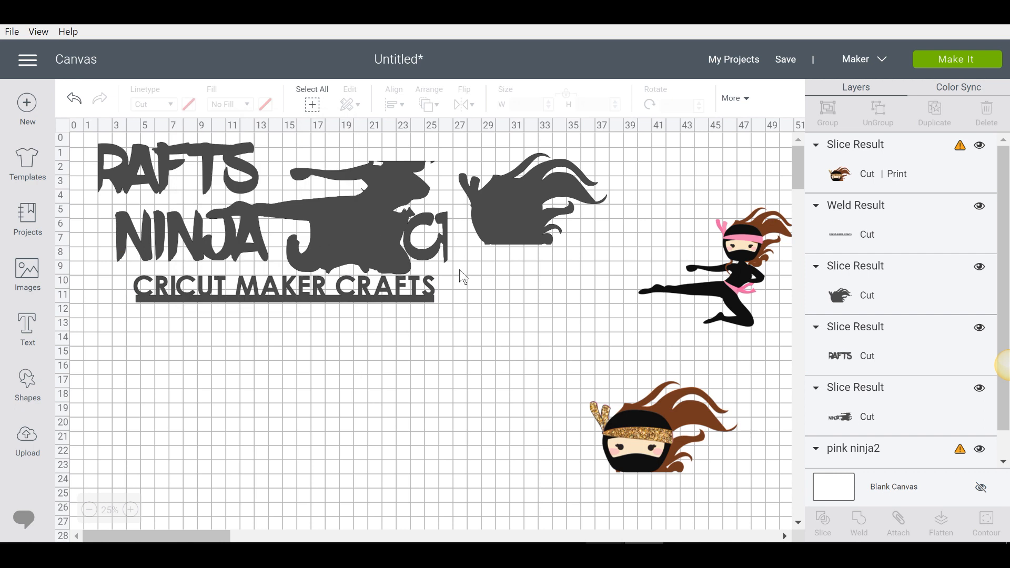
pyautogui.moveTo(512, 220); pyautogui.dragTo(493, 210)
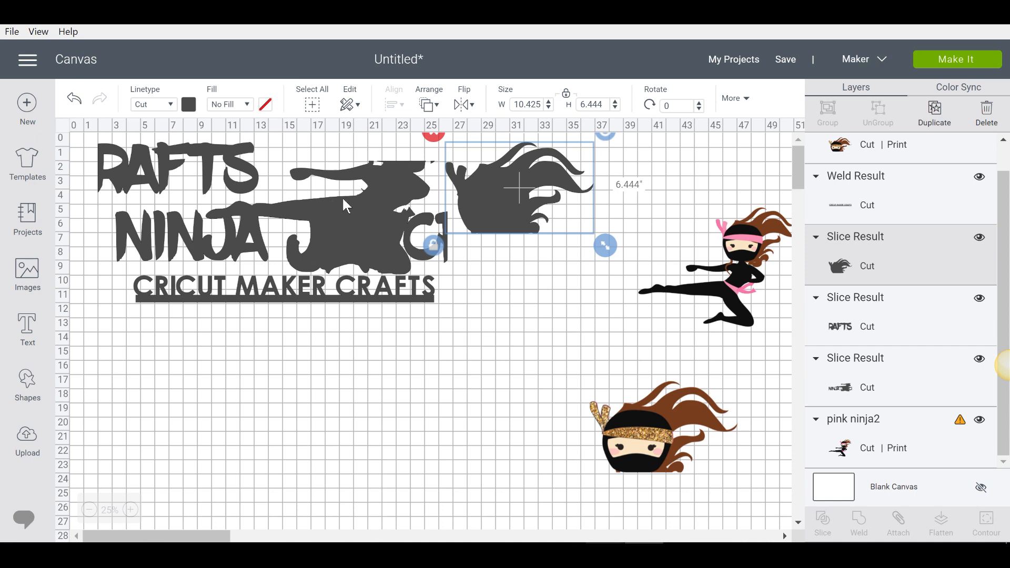
pyautogui.click(469, 316)
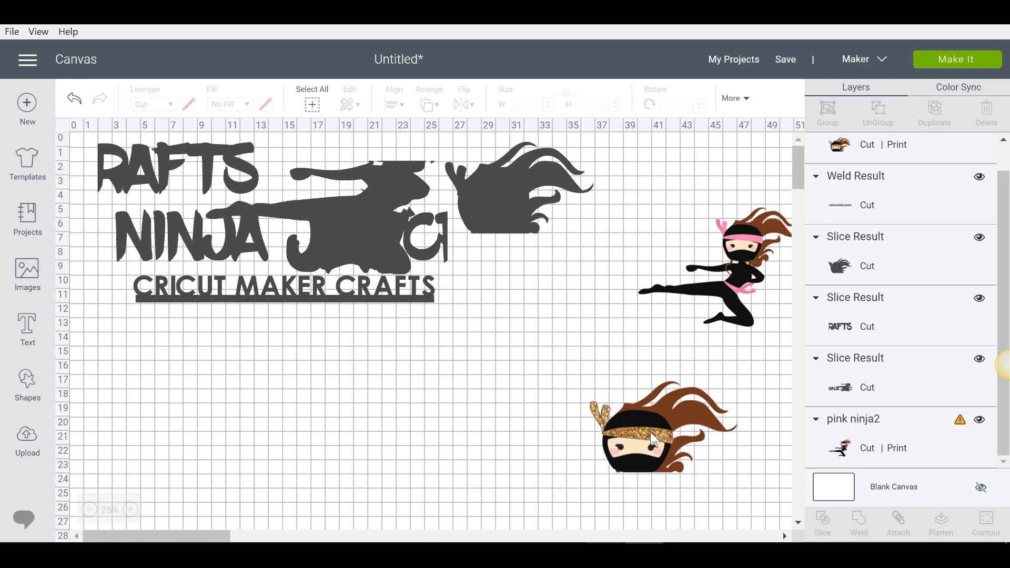
# - Check the size warning on the printed gold-headband ninja head and shrink it to about 9.203 by 5.689 inches
pyautogui.moveTo(604, 409); pyautogui.dragTo(579, 418)
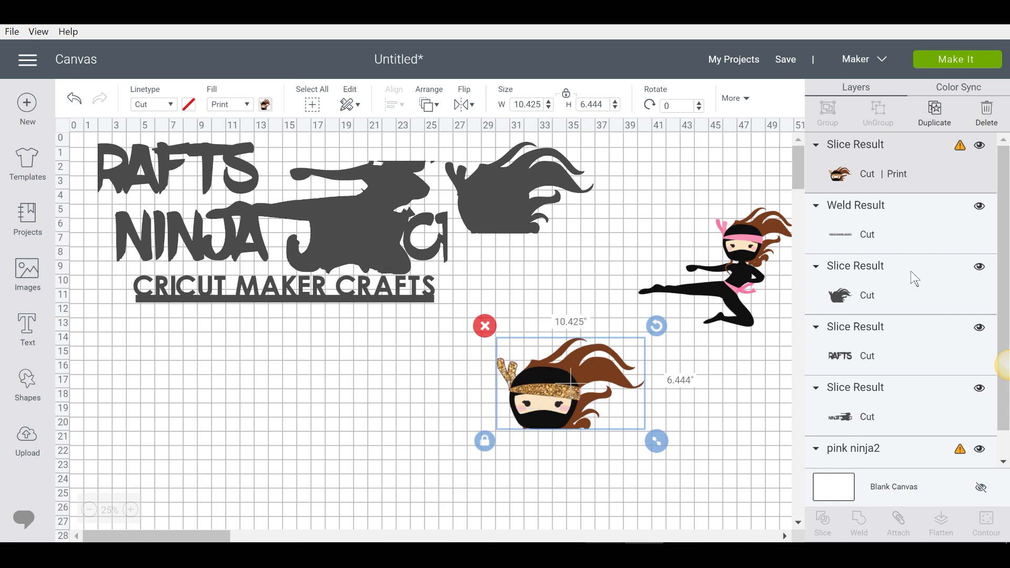
pyautogui.click(952, 133)
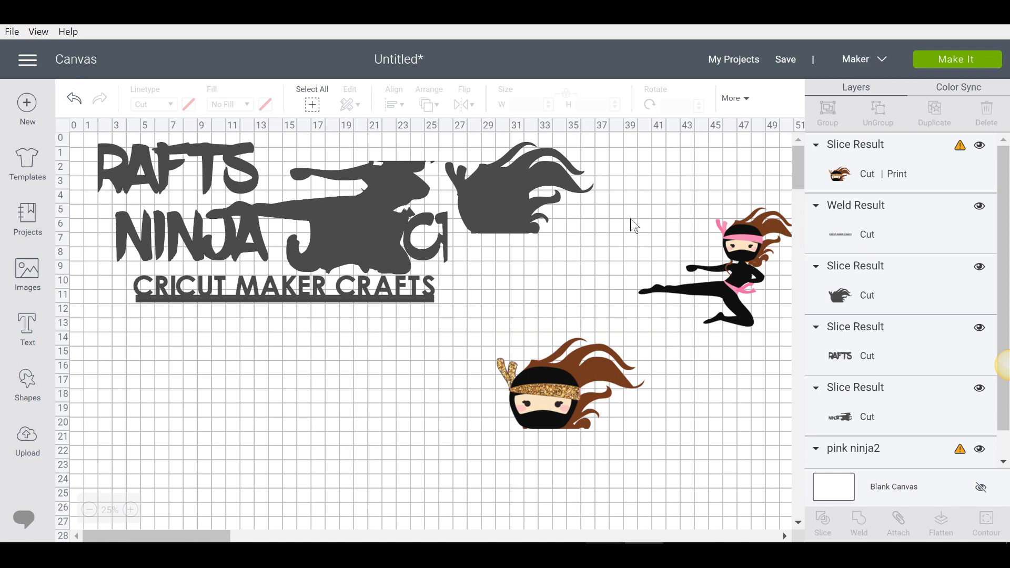
pyautogui.click(960, 150)
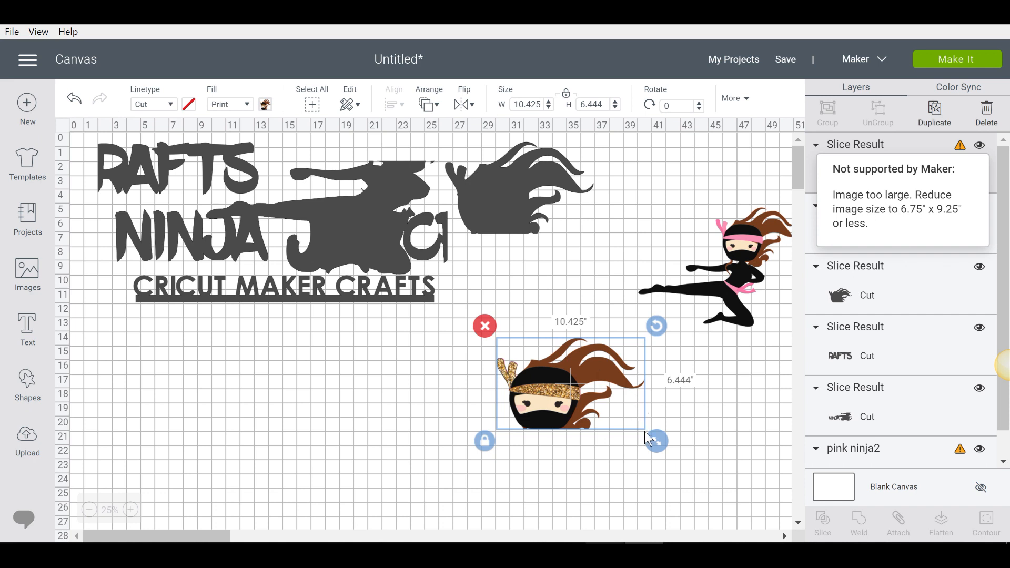
pyautogui.moveTo(650, 443); pyautogui.dragTo(636, 430)
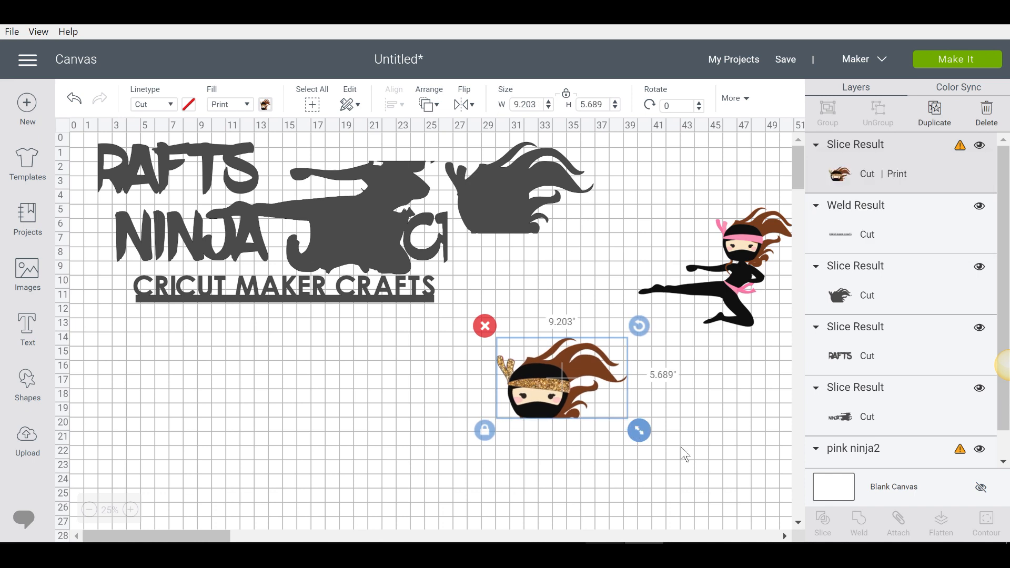
pyautogui.click(681, 446)
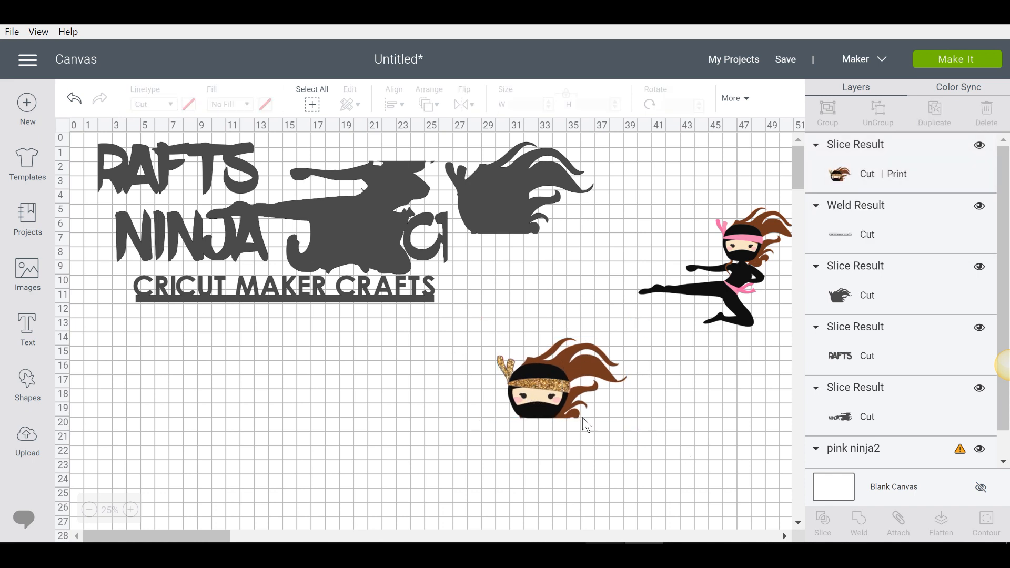
# - Lay the printed ninja head over the gray head silhouette to compare sizes, and move it clear beside the silhouette
pyautogui.moveTo(564, 400); pyautogui.dragTo(517, 207)
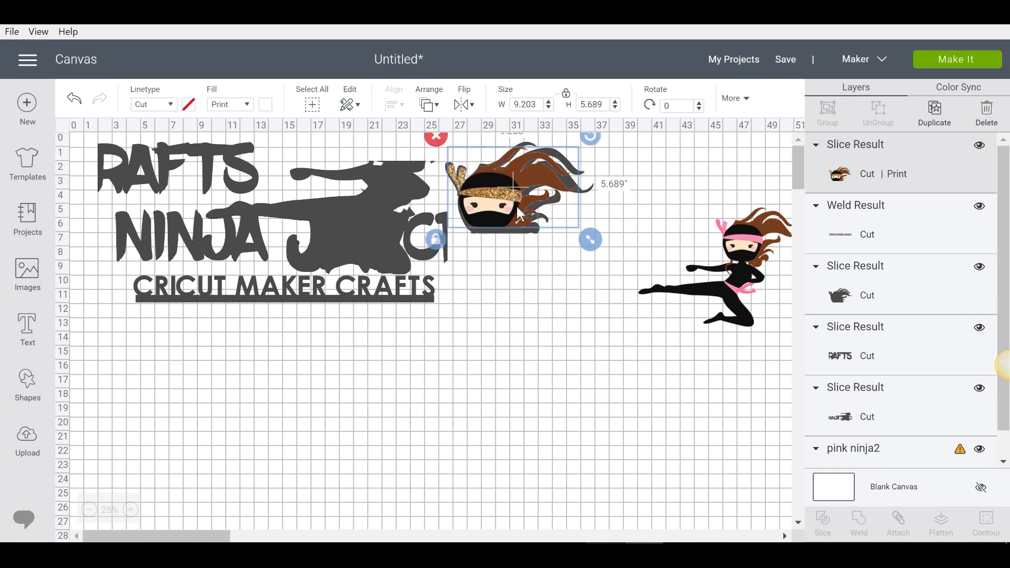
pyautogui.click(520, 314)
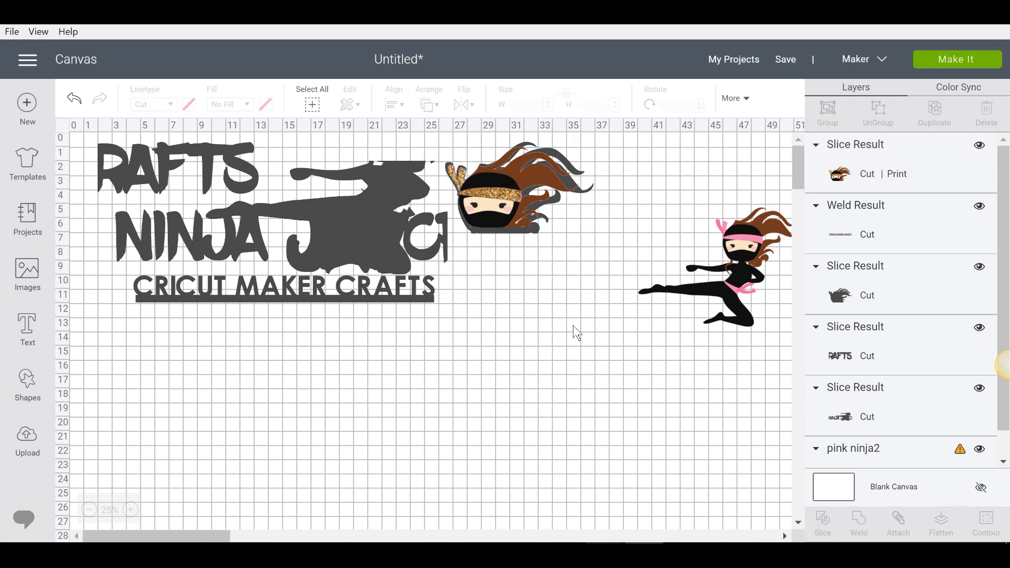
pyautogui.moveTo(494, 212); pyautogui.dragTo(764, 232)
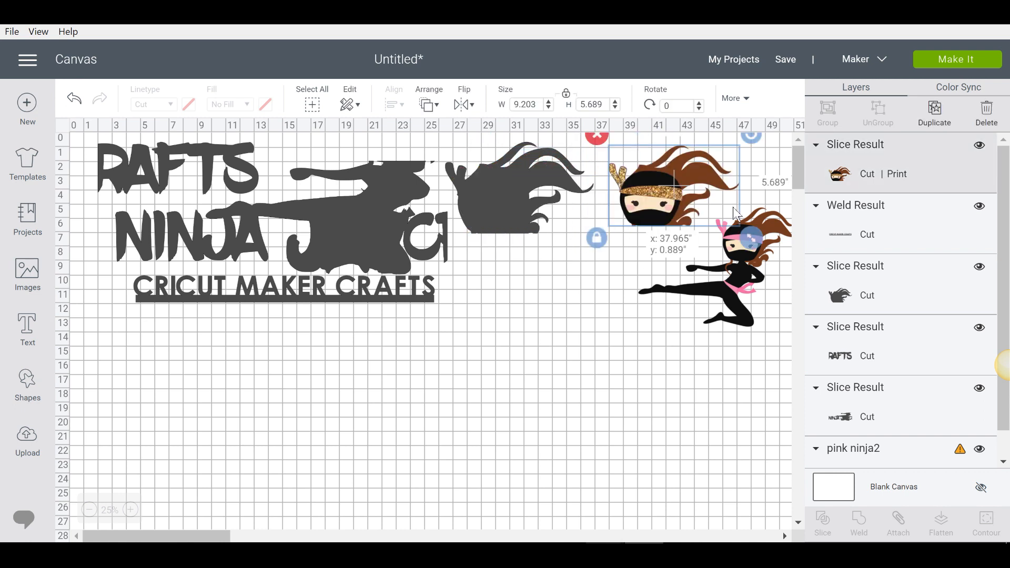
pyautogui.click(568, 318)
# - Scale all dark gray pieces together to about 31.334 by 10.128 inches to fit the printed head, and return them near the canvas origin
pyautogui.moveTo(577, 296); pyautogui.dragTo(175, 158)
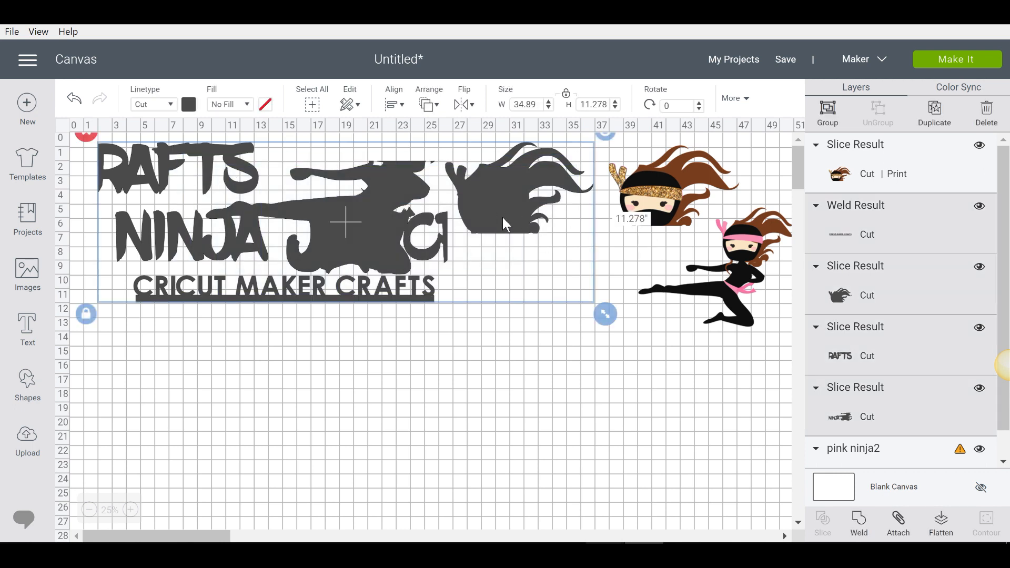
pyautogui.moveTo(503, 218); pyautogui.dragTo(660, 216)
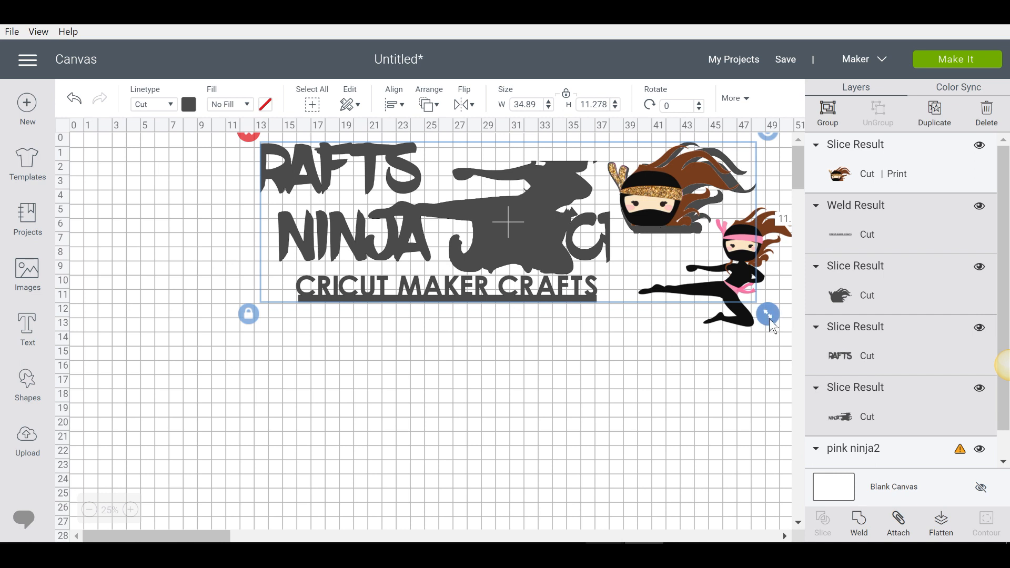
pyautogui.moveTo(770, 319); pyautogui.dragTo(746, 301)
pyautogui.moveTo(563, 228); pyautogui.dragTo(579, 233)
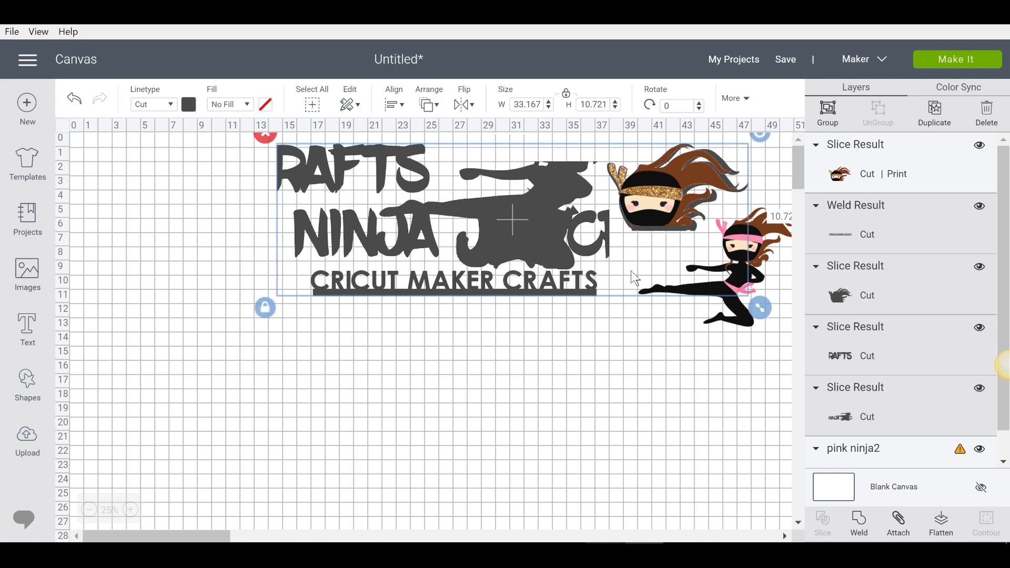
pyautogui.moveTo(759, 308); pyautogui.dragTo(746, 304)
pyautogui.moveTo(510, 219); pyautogui.dragTo(520, 222)
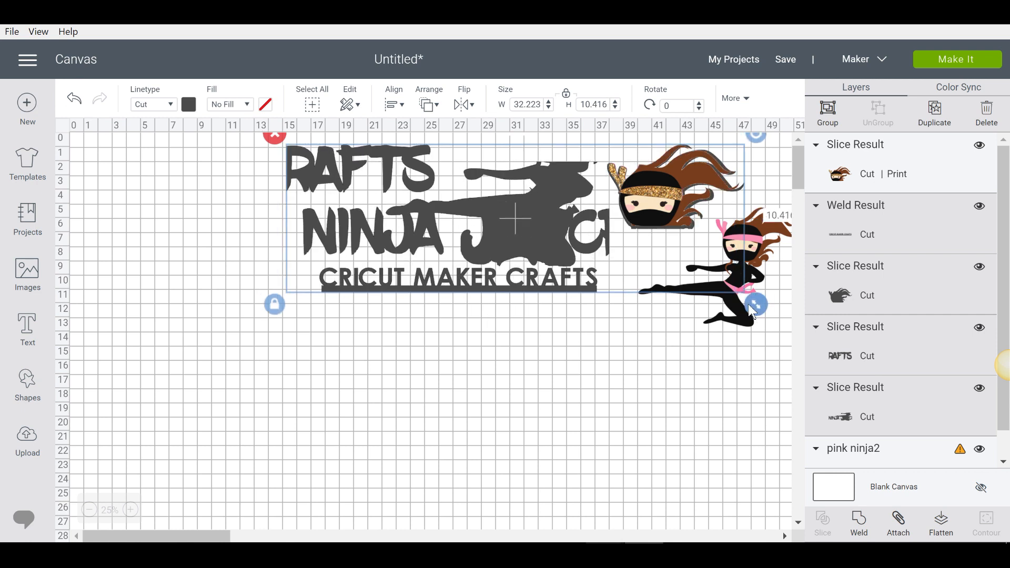
pyautogui.moveTo(754, 308); pyautogui.dragTo(750, 307)
pyautogui.moveTo(586, 246)
pyautogui.mouseDown()
pyautogui.moveTo(596, 246)
pyautogui.moveTo(580, 254)
pyautogui.mouseUp()
pyautogui.moveTo(754, 303); pyautogui.dragTo(751, 304)
pyautogui.moveTo(597, 257); pyautogui.dragTo(595, 253)
pyautogui.moveTo(753, 302); pyautogui.dragTo(751, 301)
pyautogui.moveTo(576, 246); pyautogui.dragTo(578, 247)
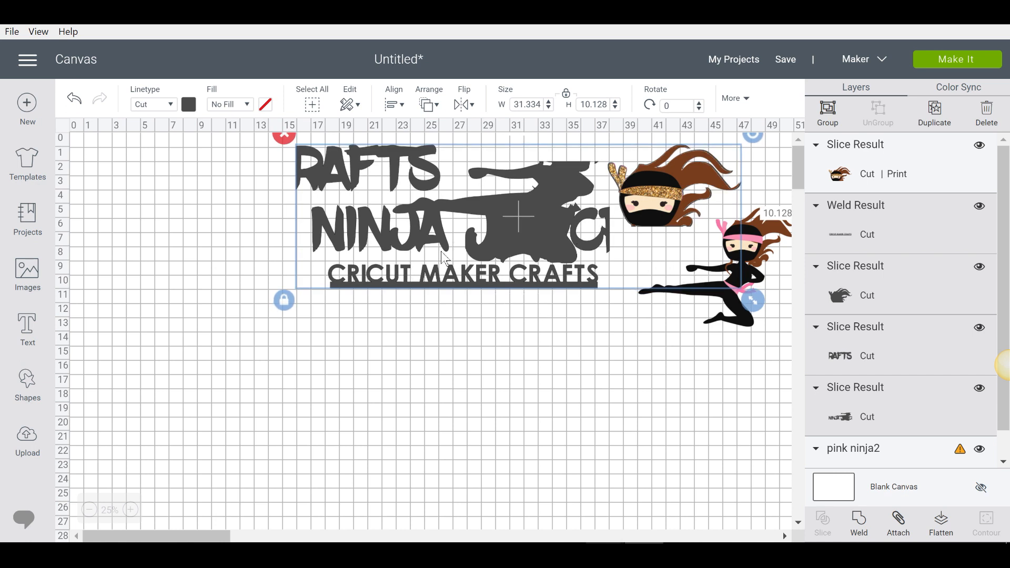
pyautogui.moveTo(517, 216); pyautogui.dragTo(305, 213)
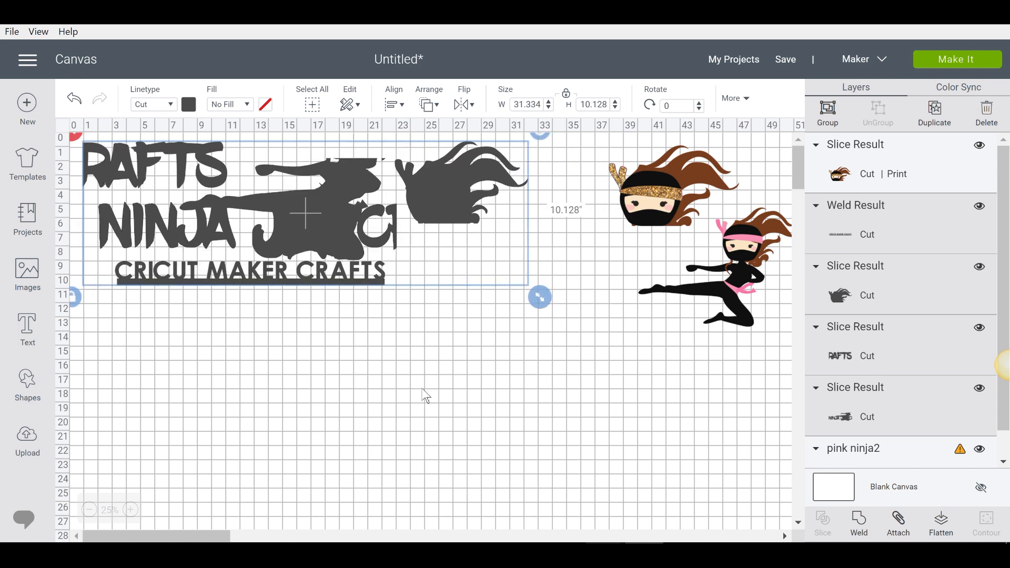
pyautogui.click(537, 407)
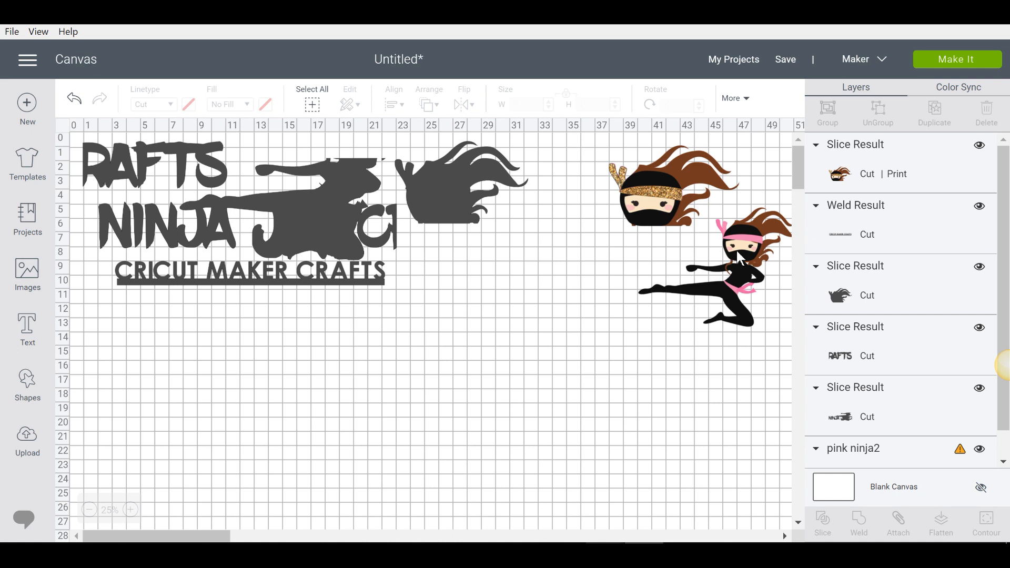
# - Bring the pink ninja and printed head together, enlarging the pink ninja to about 17.889 by 13.262 inches so the heads line up
pyautogui.moveTo(738, 258); pyautogui.dragTo(561, 338)
pyautogui.moveTo(661, 208); pyautogui.dragTo(641, 321)
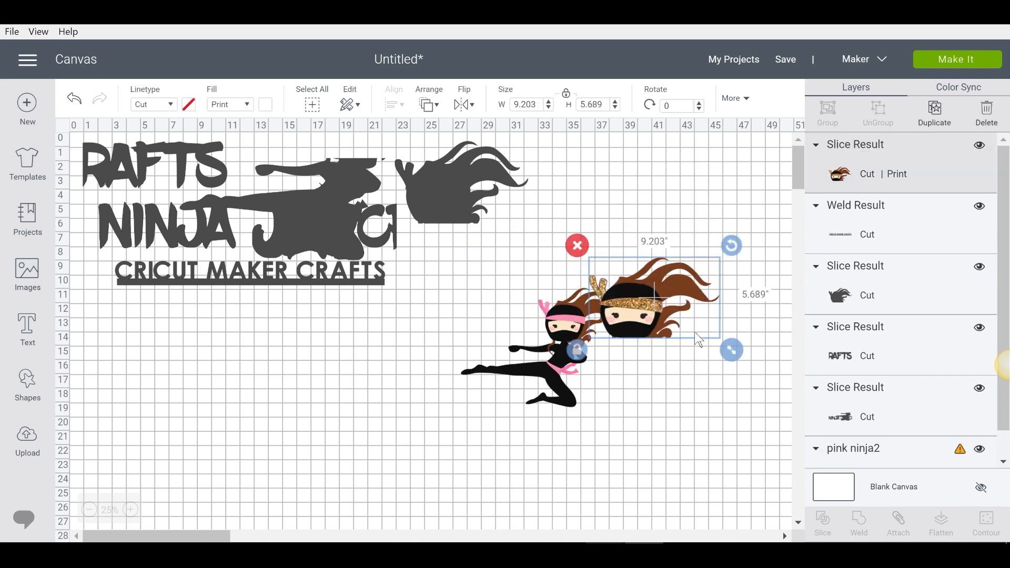
pyautogui.click(559, 318)
pyautogui.moveTo(634, 419); pyautogui.dragTo(722, 502)
pyautogui.moveTo(647, 406); pyautogui.dragTo(655, 376)
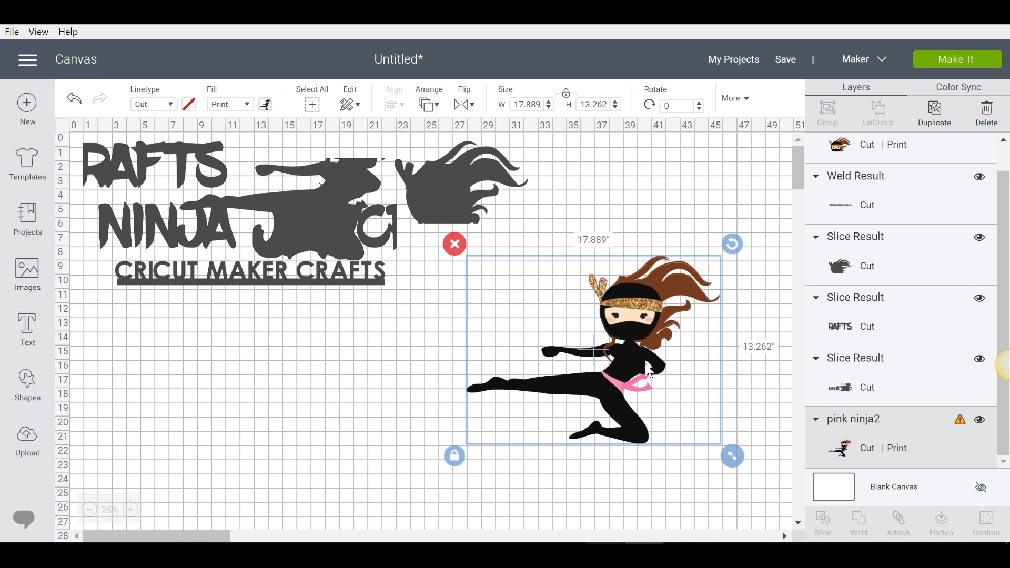
pyautogui.click(599, 486)
# - Add a square about 16.778 inches wide and position it over the pink ninja's body, starting just below the head
pyautogui.click(31, 403)
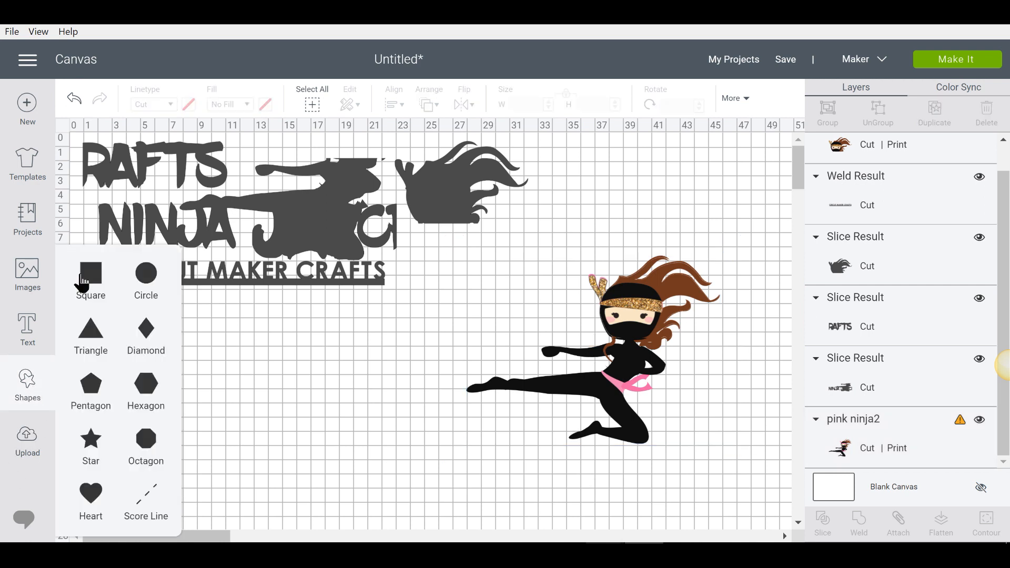
pyautogui.click(98, 296)
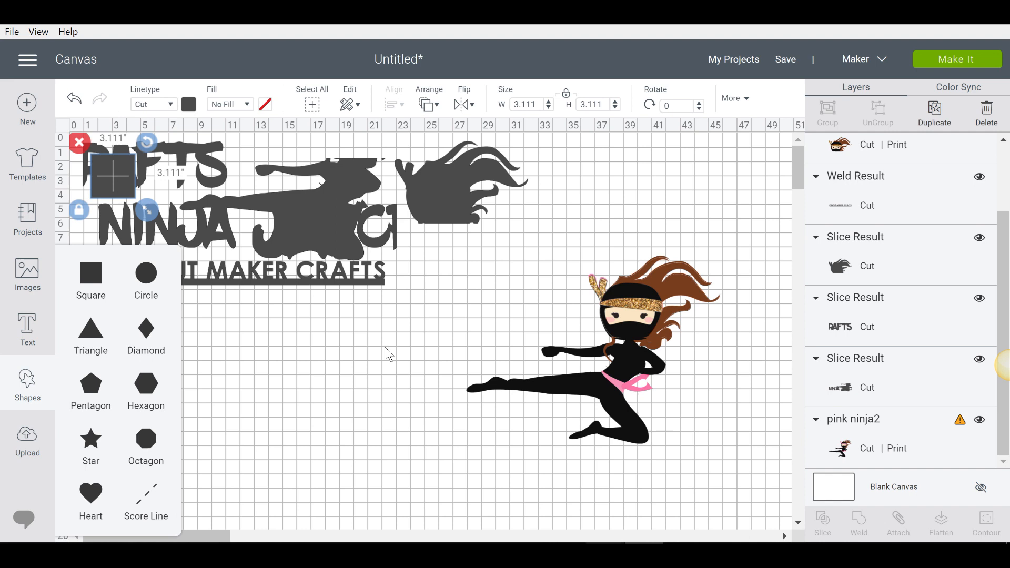
pyautogui.moveTo(101, 189); pyautogui.dragTo(449, 361)
pyautogui.moveTo(487, 410); pyautogui.dragTo(673, 439)
pyautogui.moveTo(565, 374); pyautogui.dragTo(622, 397)
pyautogui.moveTo(550, 369); pyautogui.dragTo(539, 390)
pyautogui.click(294, 425)
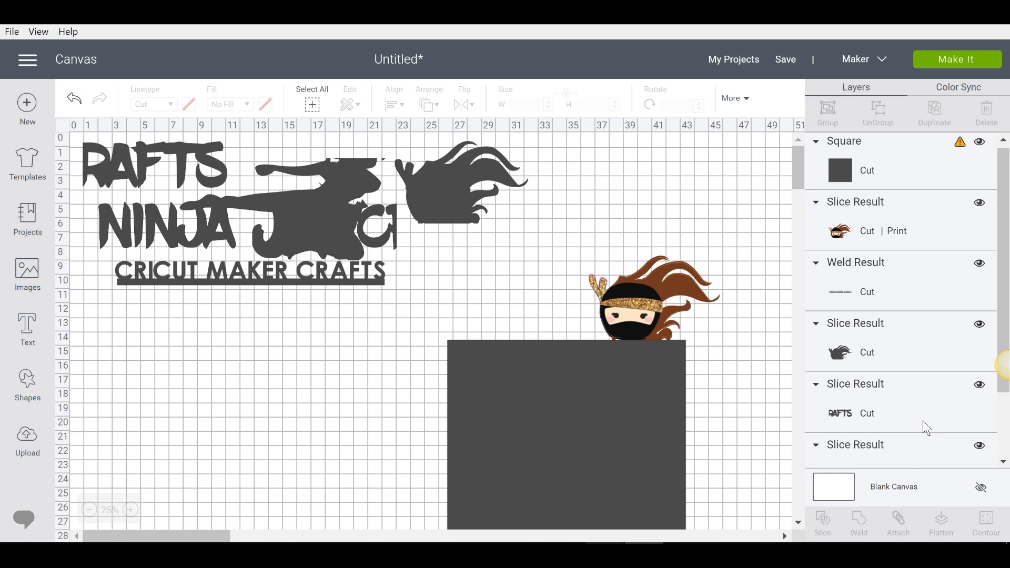
# - Slice the pink ninja with the covering square
pyautogui.scroll(-2, 925, 426)
pyautogui.click(919, 458)
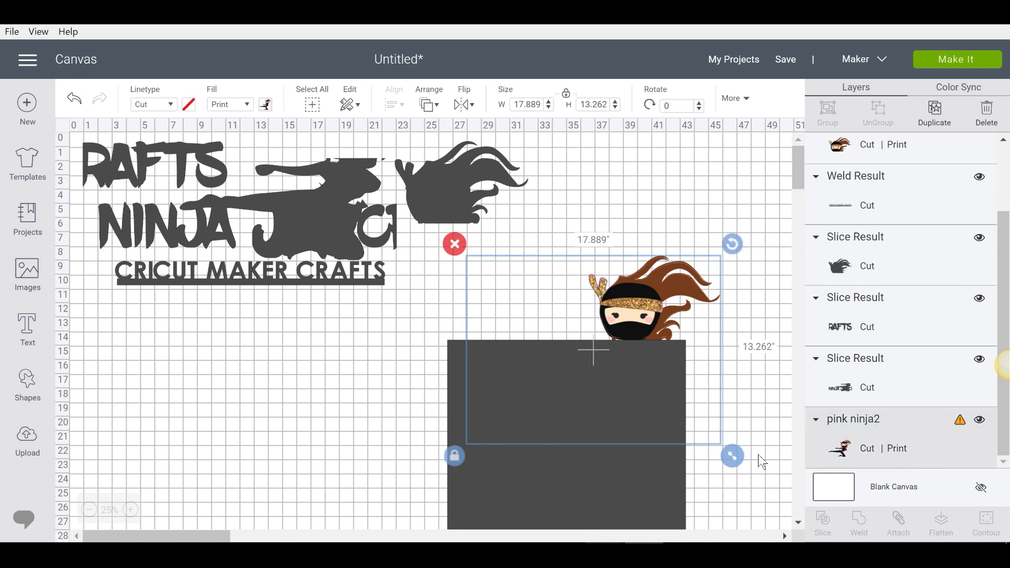
pyautogui.keyDown('shift'); pyautogui.click(633, 473); pyautogui.keyUp('shift')
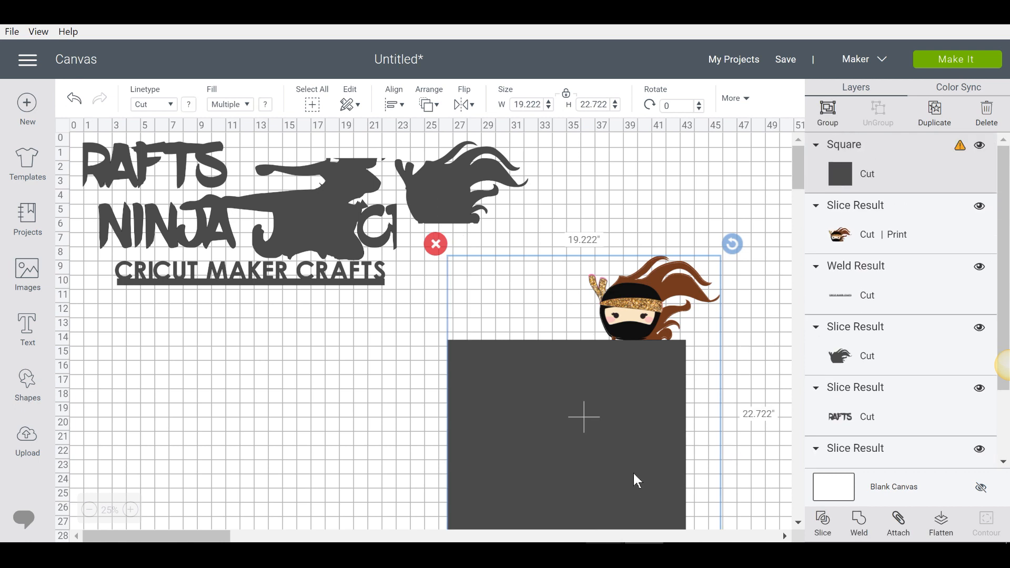
pyautogui.click(822, 521)
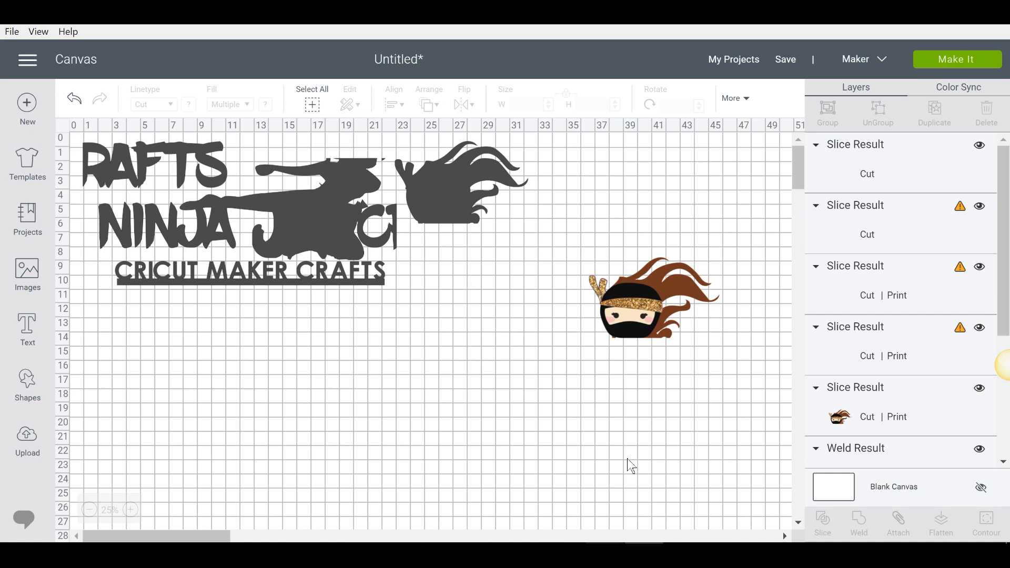
# - Separate the gray and printed body slices, deleting the leftover square and the pink-headband head
pyautogui.moveTo(607, 411); pyautogui.dragTo(245, 426)
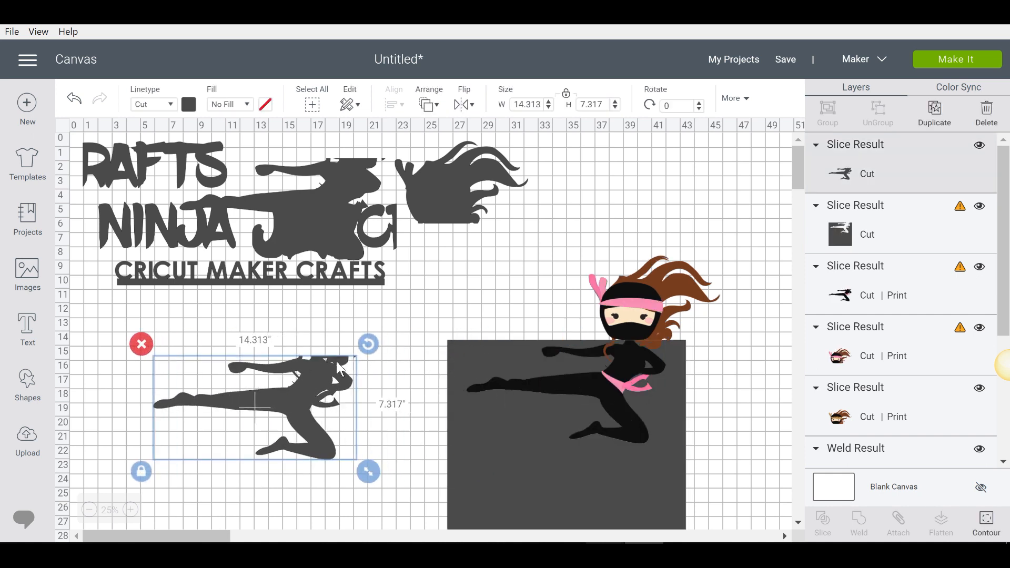
pyautogui.moveTo(598, 380); pyautogui.dragTo(606, 472)
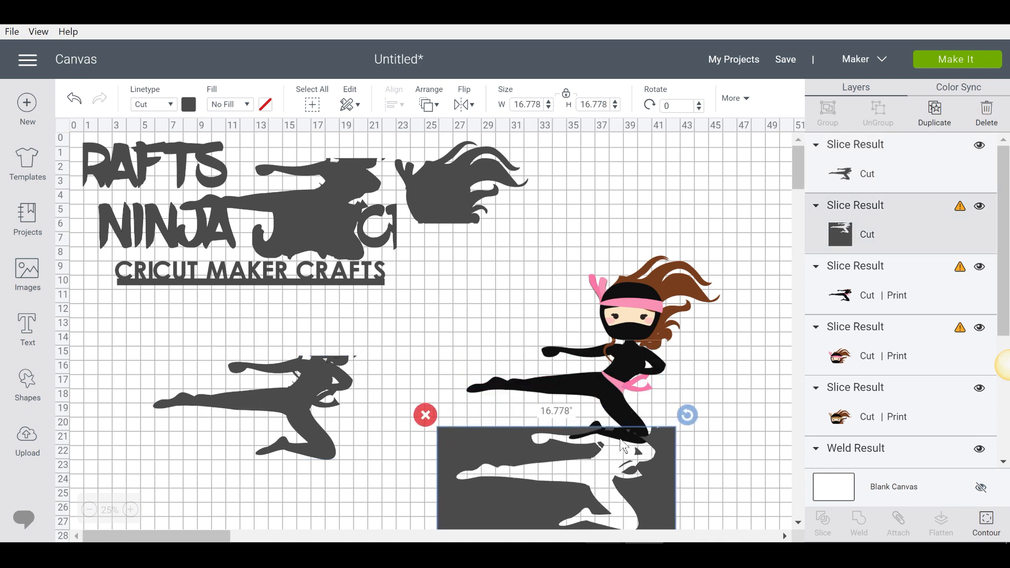
pyautogui.click(425, 414)
pyautogui.moveTo(620, 386); pyautogui.dragTo(603, 453)
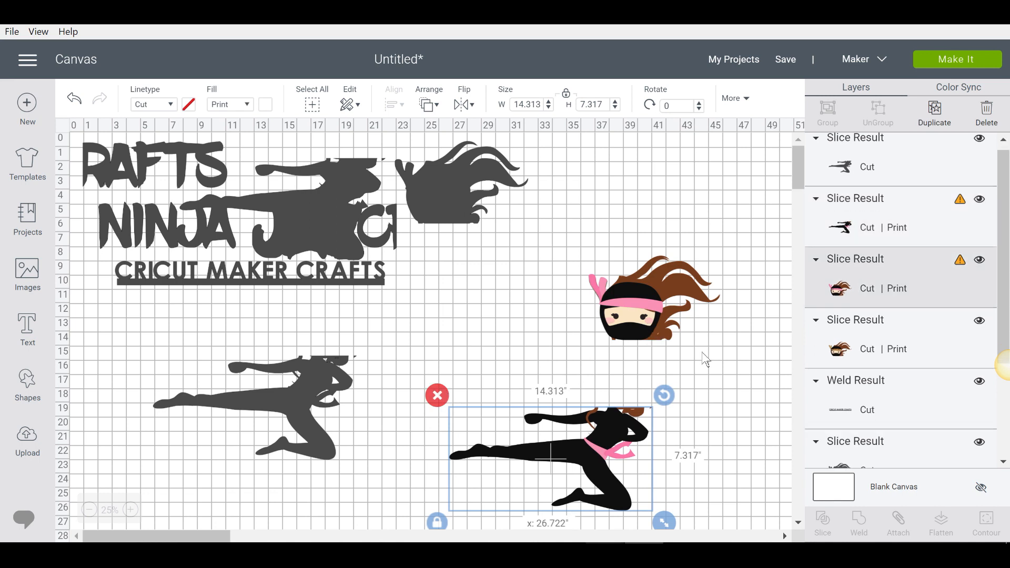
pyautogui.press('Delete')
pyautogui.moveTo(600, 439); pyautogui.dragTo(662, 422)
# - Set the gray ninja body slice's material color to red
pyautogui.click(318, 366)
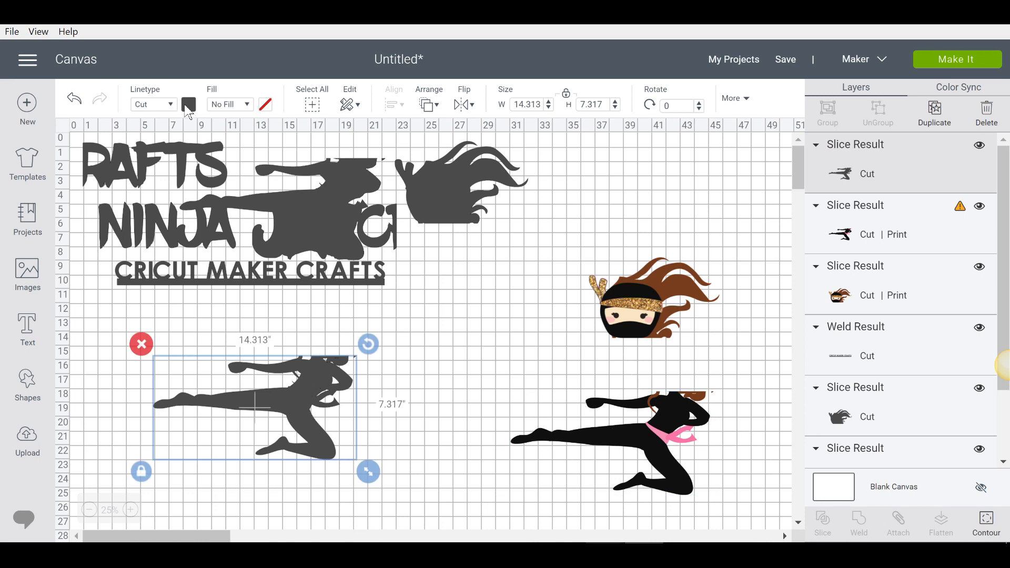
pyautogui.click(185, 106)
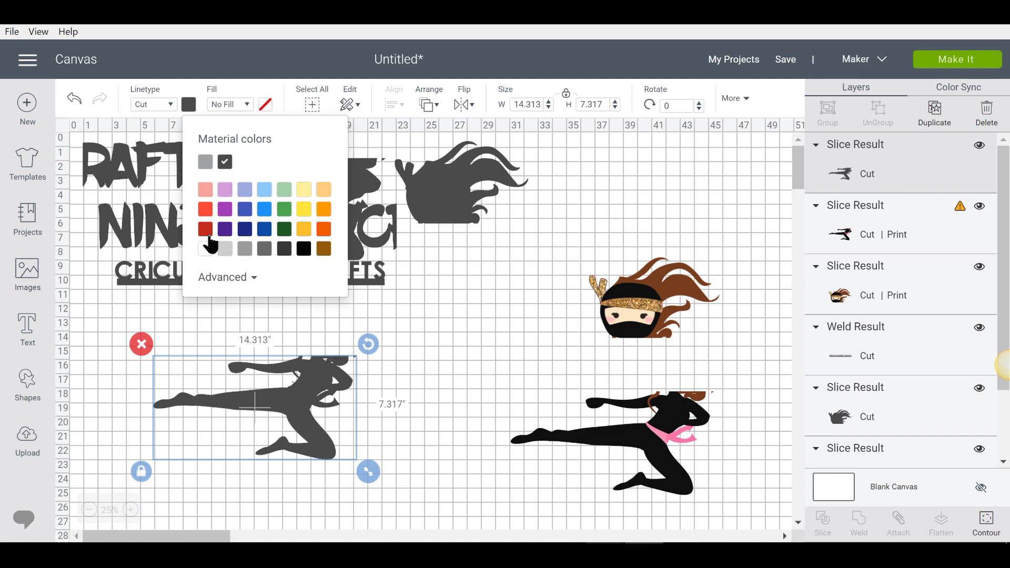
pyautogui.click(205, 210)
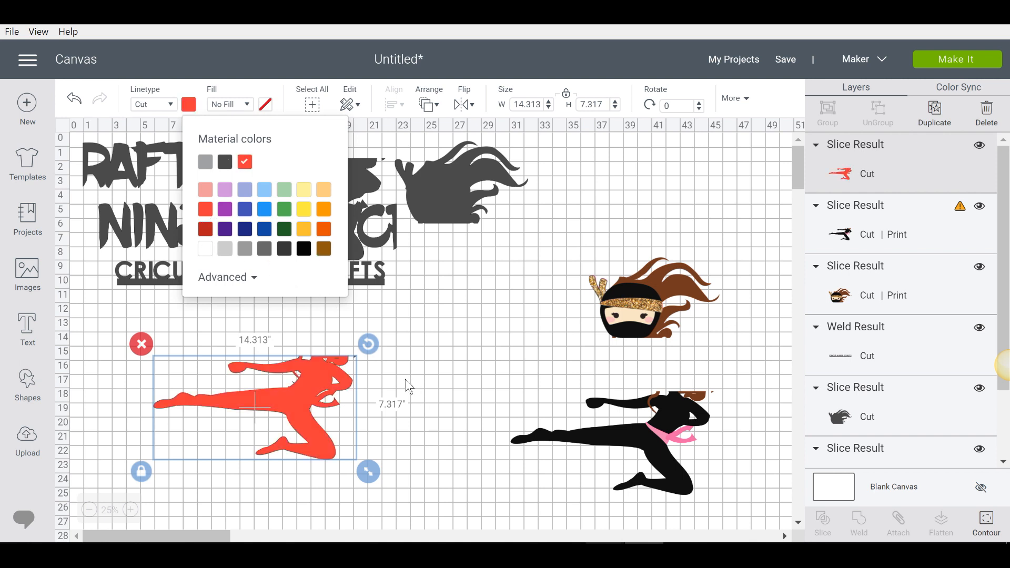
pyautogui.click(405, 416)
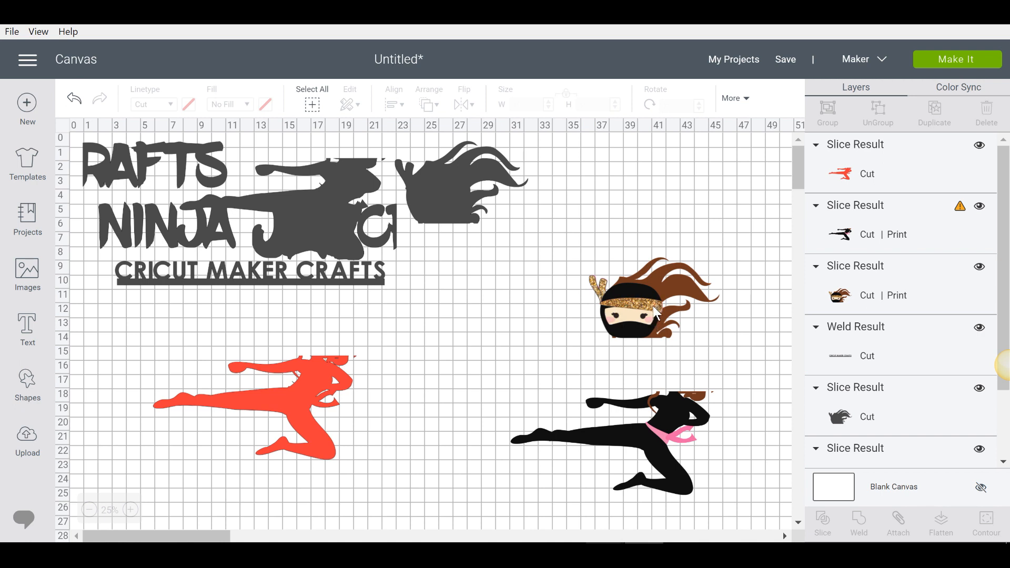
# - Move the red ninja body slice up beside the printed ninja head
pyautogui.click(617, 303)
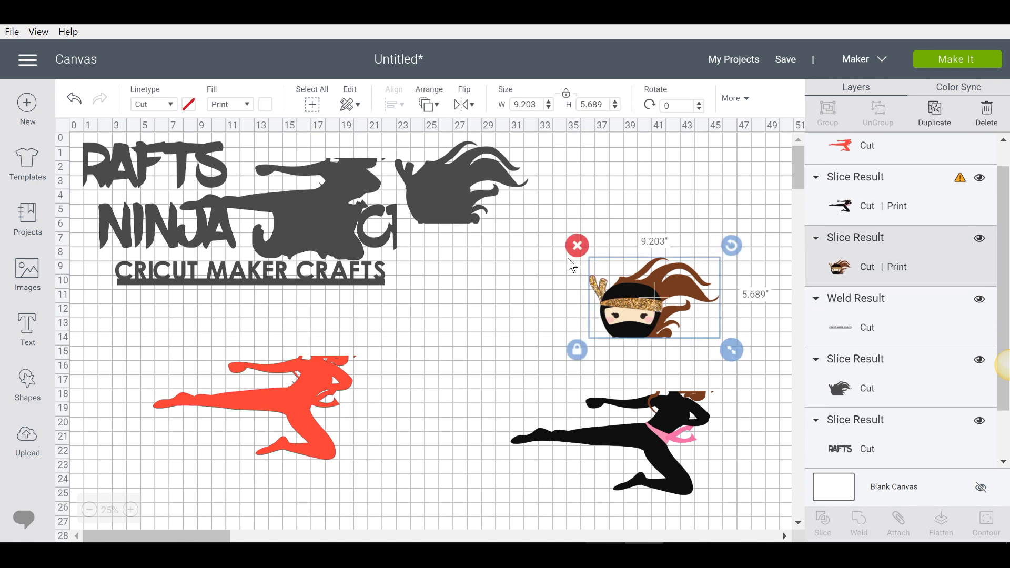
pyautogui.click(638, 237)
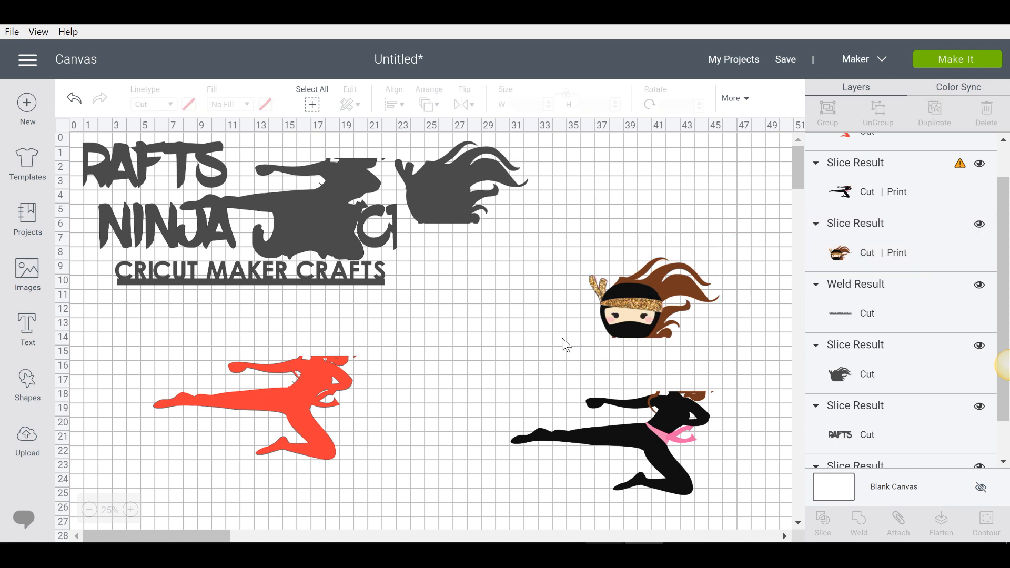
pyautogui.click(305, 397)
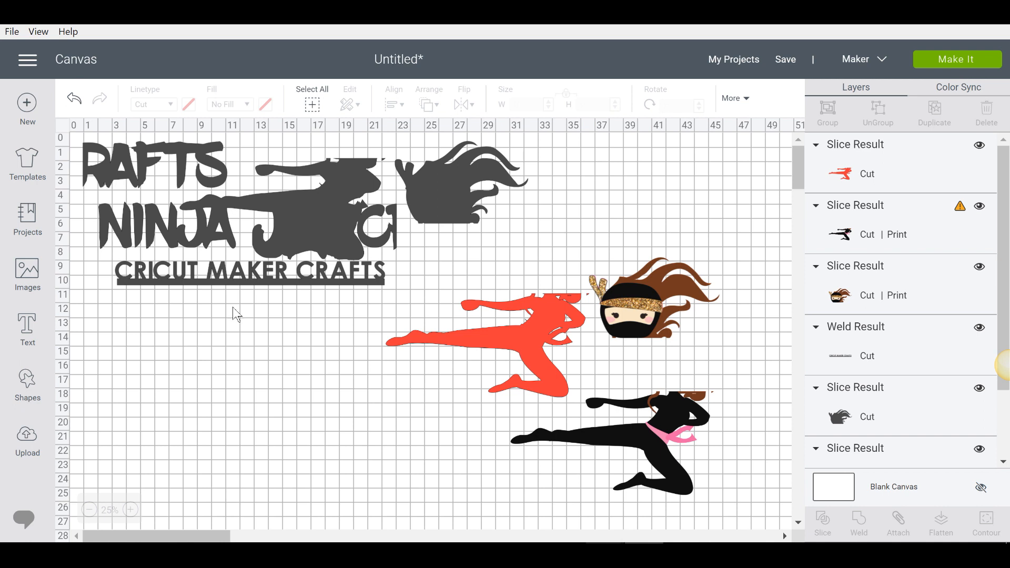
# - Duplicate the CRICUT MAKER CRAFTS tagline, place the copy below the artwork and set its material color to red
pyautogui.click(237, 276)
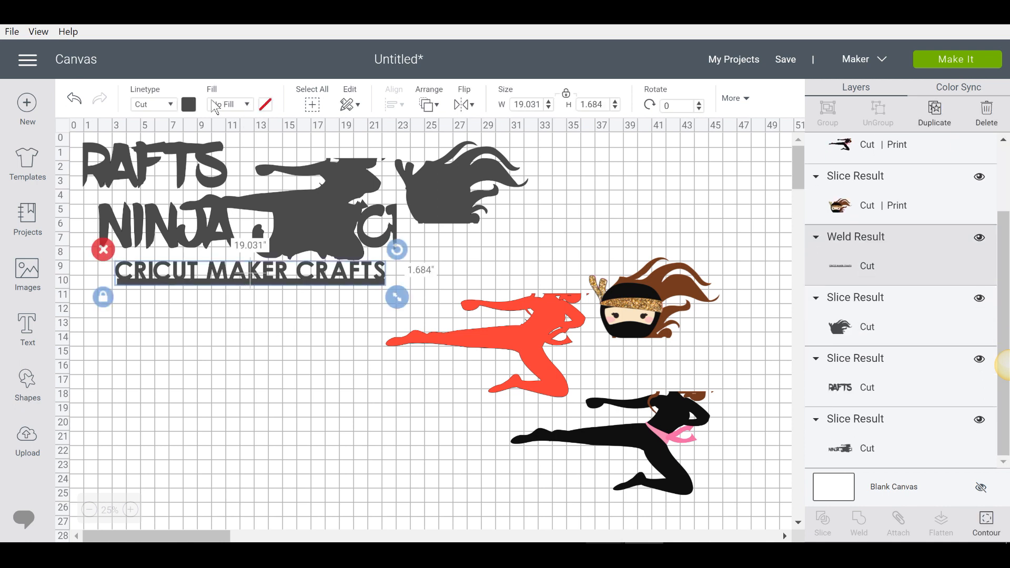
pyautogui.click(934, 110)
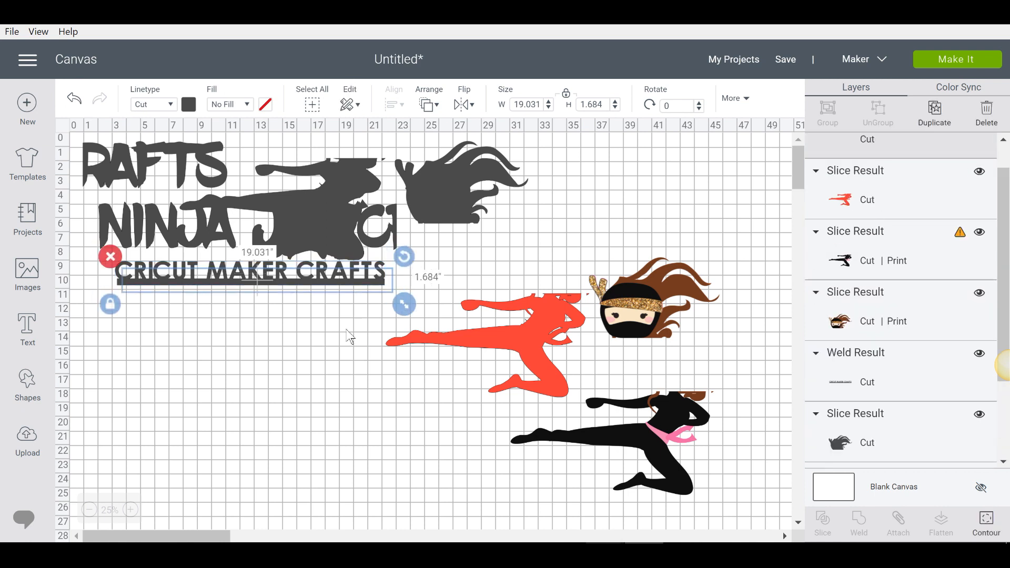
pyautogui.moveTo(327, 283); pyautogui.dragTo(436, 528)
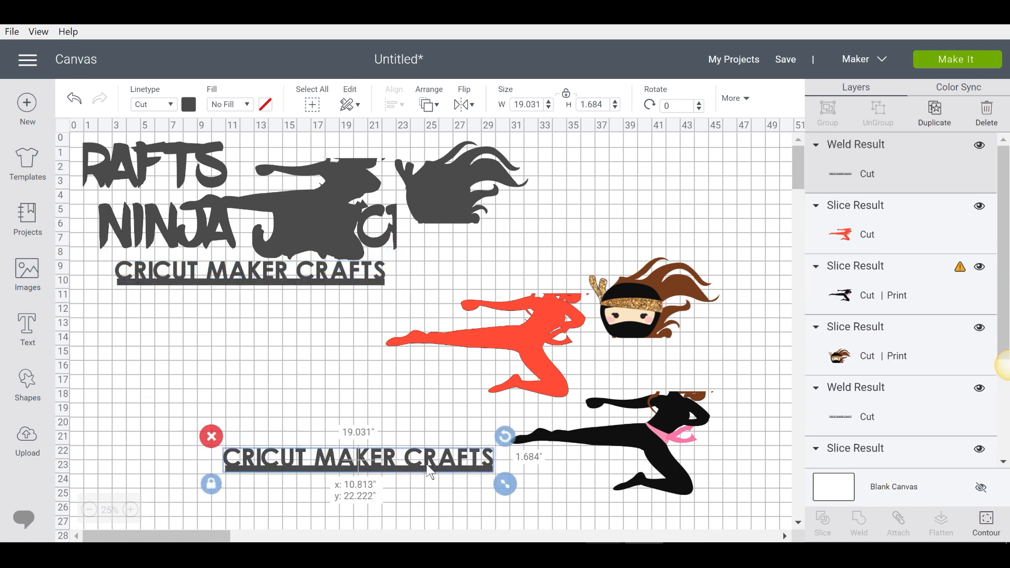
pyautogui.click(186, 105)
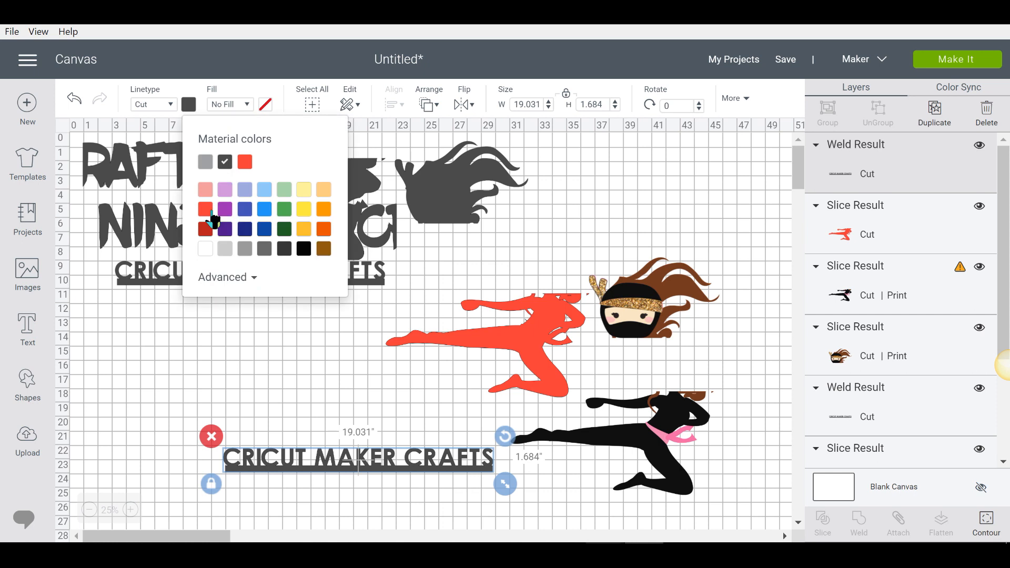
pyautogui.click(244, 162)
# - Gather the red tagline, red body and printed head away from the gray logo, removing the printed body slice
pyautogui.moveTo(353, 455); pyautogui.dragTo(427, 410)
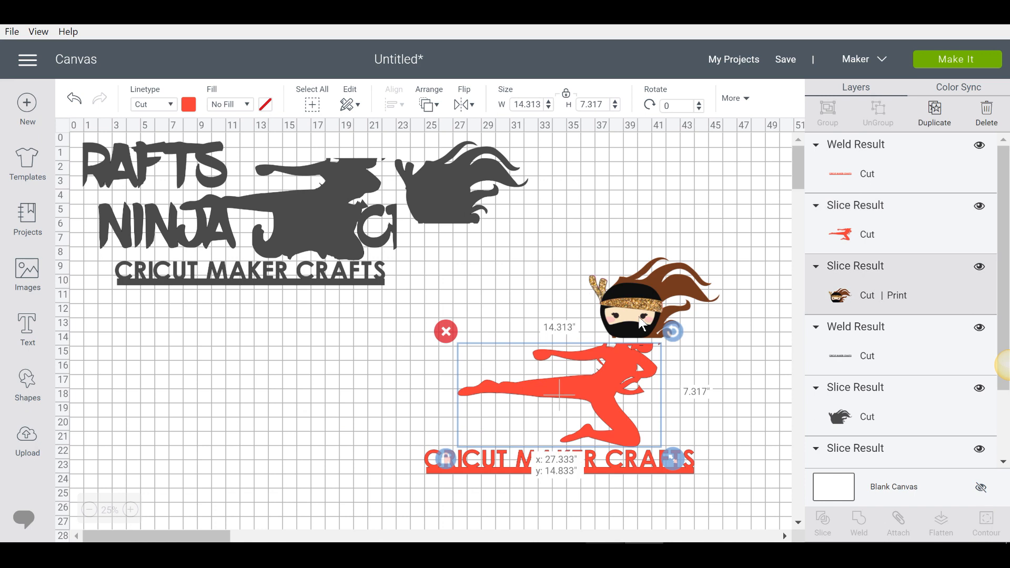
pyautogui.moveTo(632, 315); pyautogui.dragTo(702, 421)
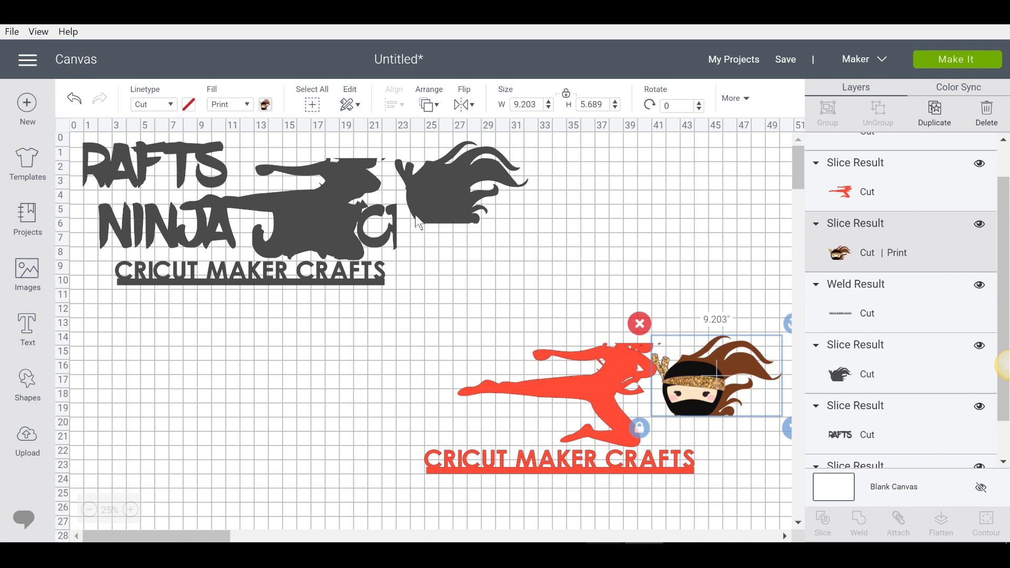
pyautogui.click(138, 163)
pyautogui.click(203, 117)
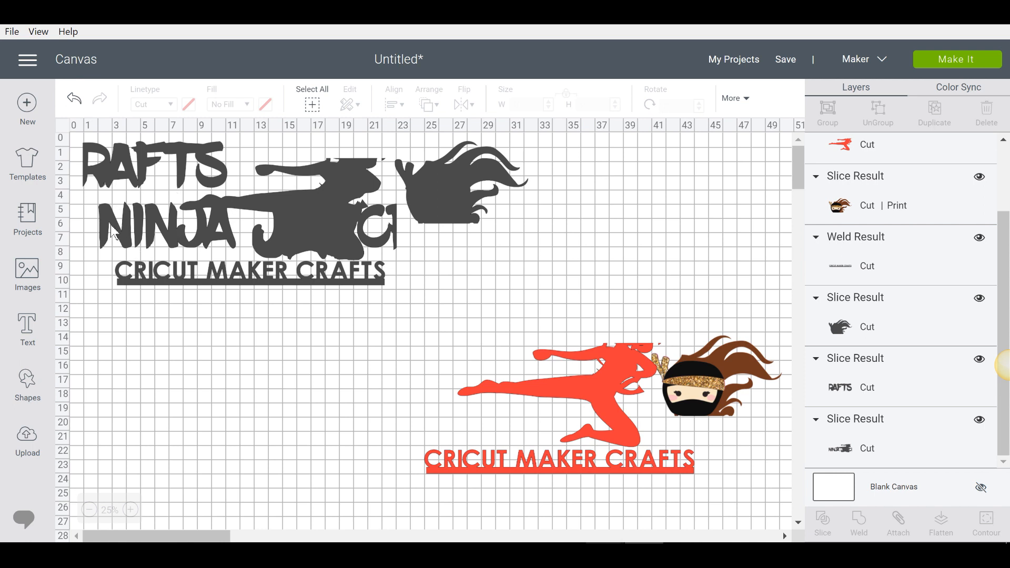
# - Add the text NINJA JAV CRAFTS and set its font to BlowBrush
pyautogui.click(23, 331)
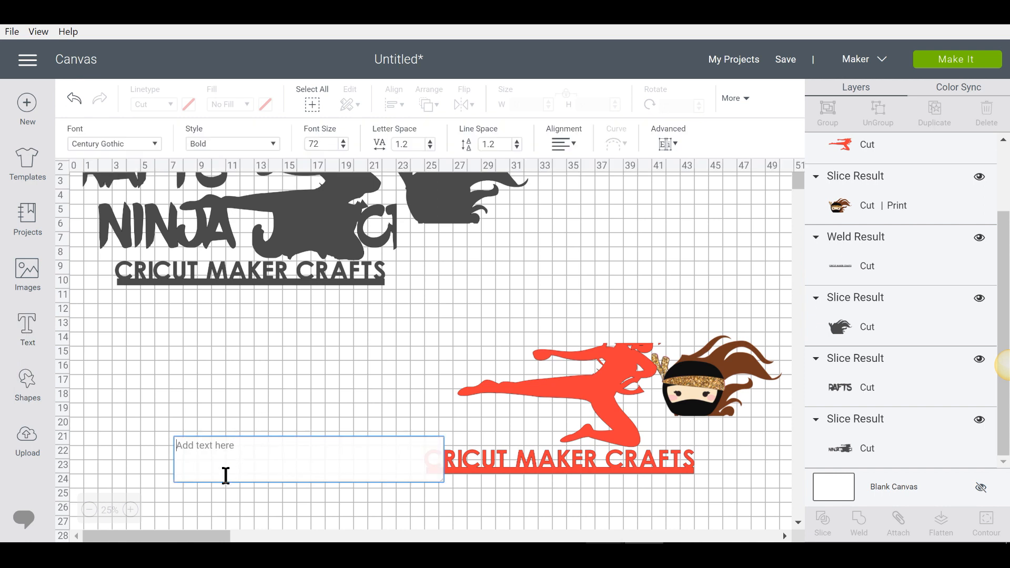
pyautogui.write('NINJA JAV CRAFTS')
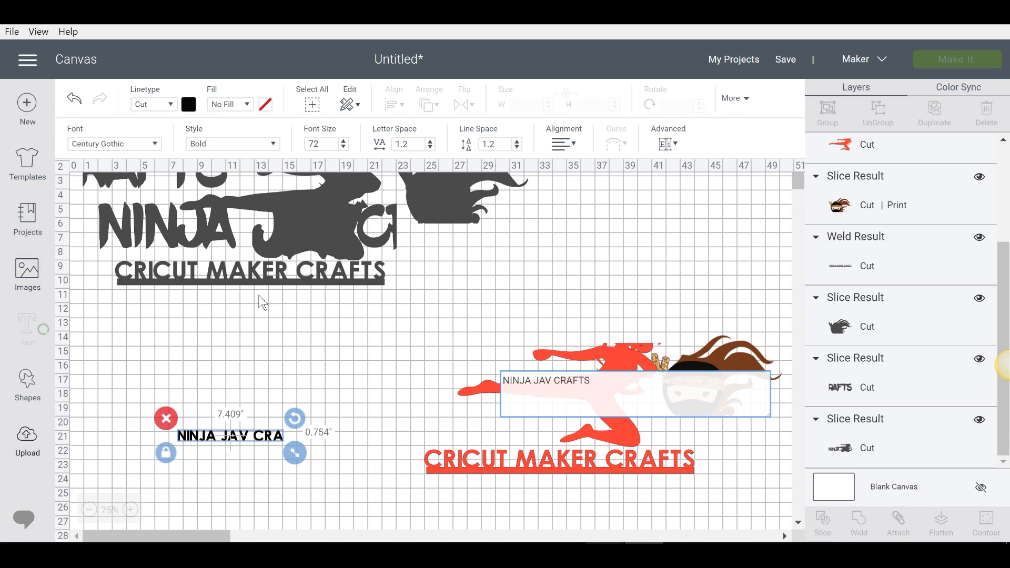
pyautogui.click(154, 146)
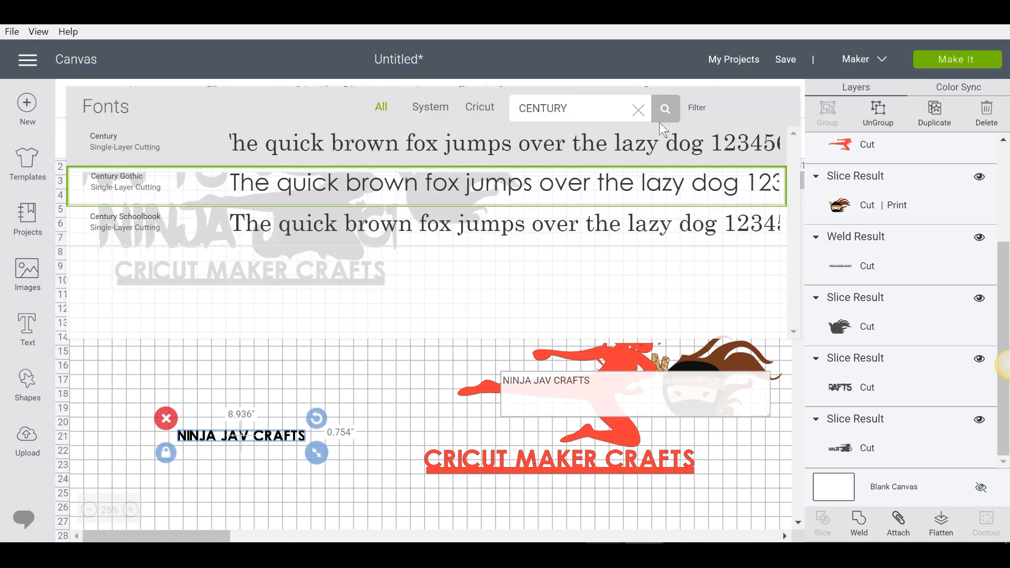
pyautogui.click(588, 103)
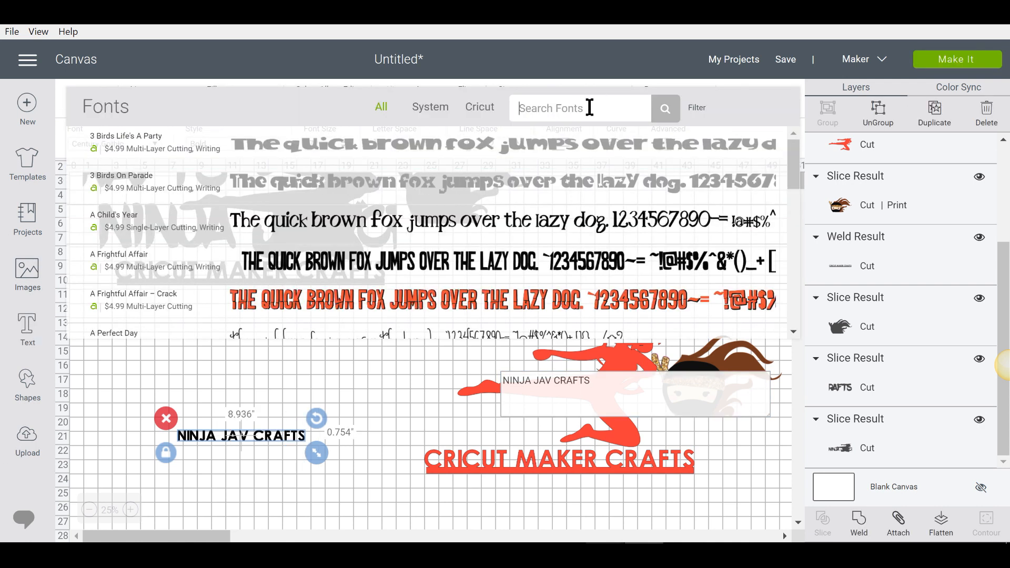
pyautogui.write('BLOW')
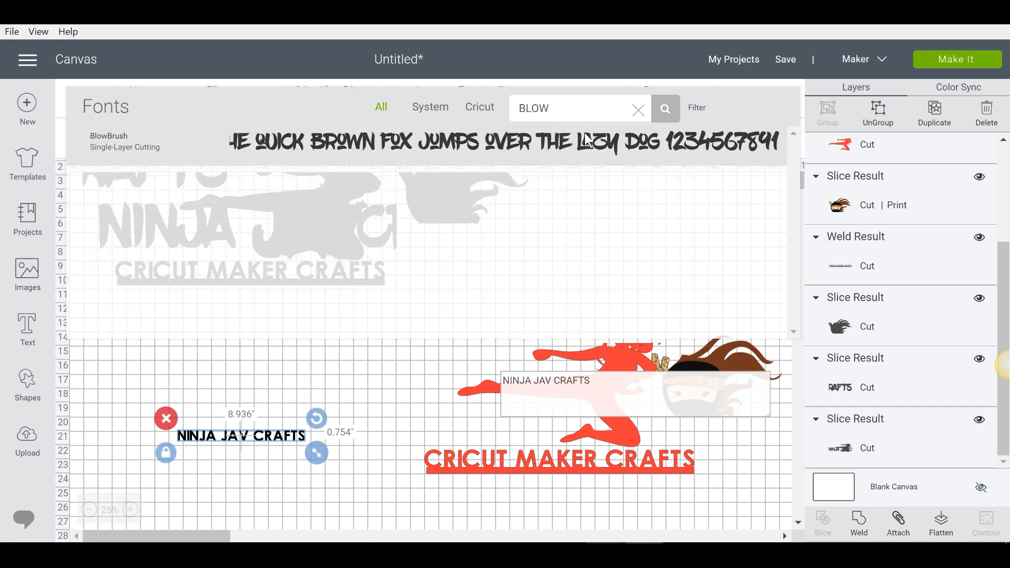
pyautogui.click(585, 135)
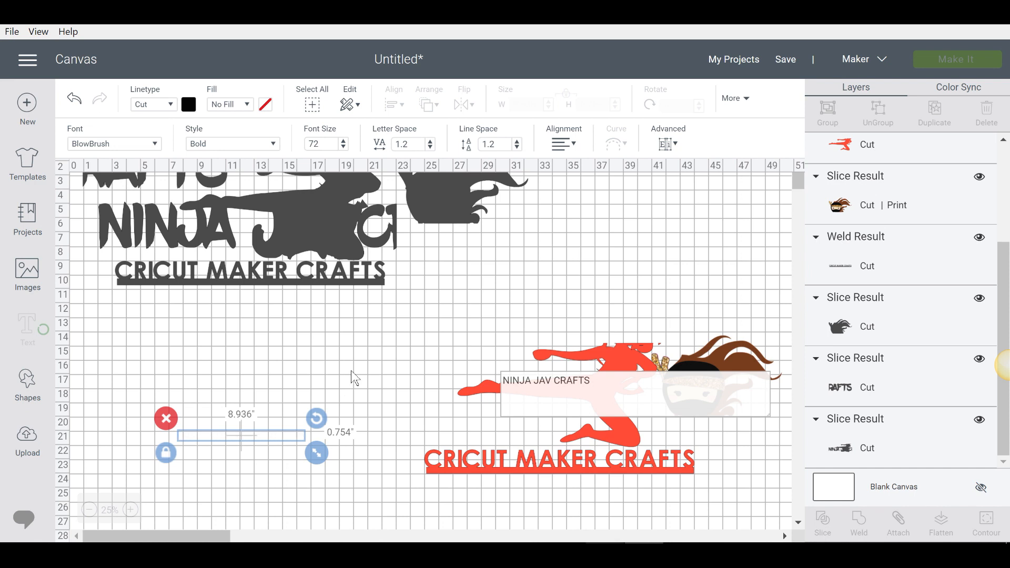
# - Color the new NINJA JAV CRAFTS text red, enlarge it to about 28.6 inches wide and clear the red body from it
pyautogui.moveTo(490, 383); pyautogui.dragTo(591, 392)
pyautogui.moveTo(557, 358); pyautogui.dragTo(614, 376)
pyautogui.moveTo(327, 360); pyautogui.dragTo(297, 343)
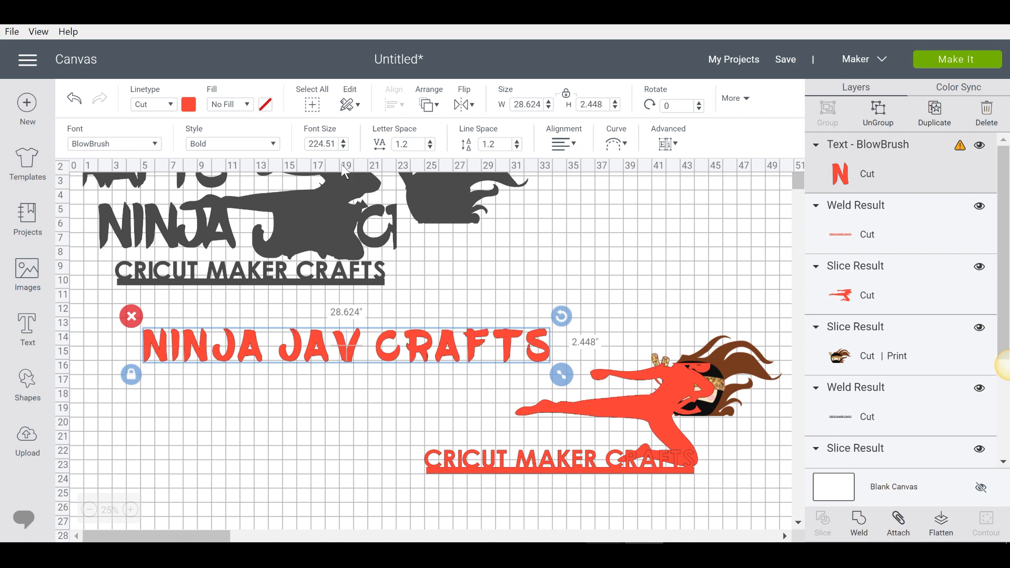
# - Tighten the letter spacing of the red NINJA JAV CRAFTS text to -1
pyautogui.click(391, 145)
pyautogui.press('Return')
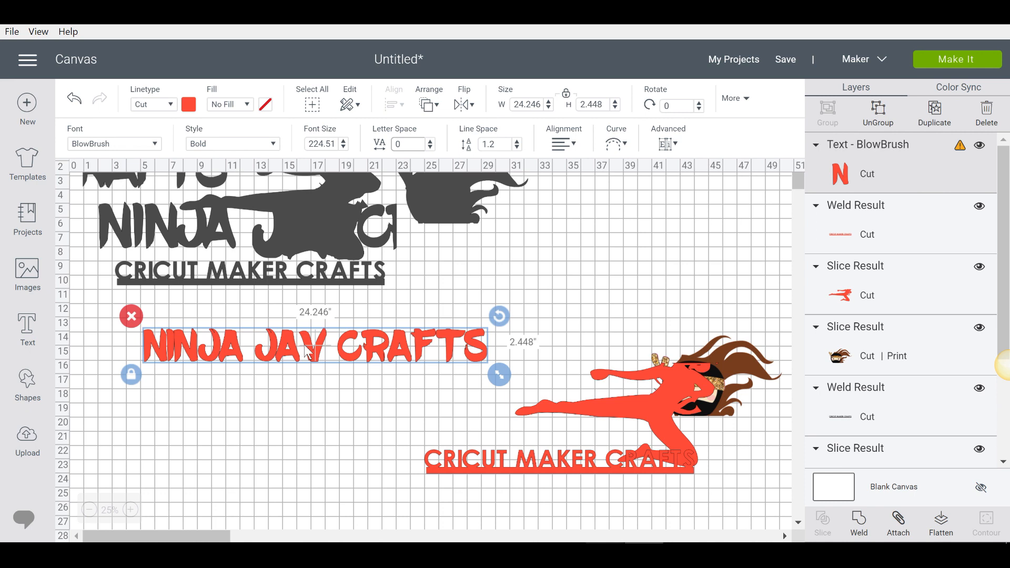
pyautogui.click(430, 147)
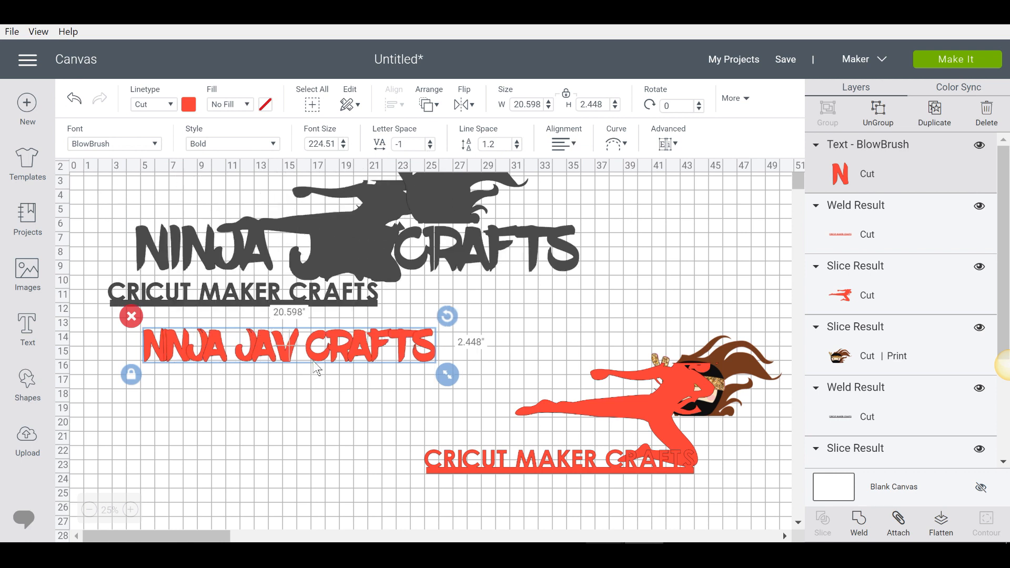
# - Lay the red text over the gray lettering, scale it to 30.82 inches wide to match, and move it back below
pyautogui.moveTo(314, 362); pyautogui.dragTo(306, 256)
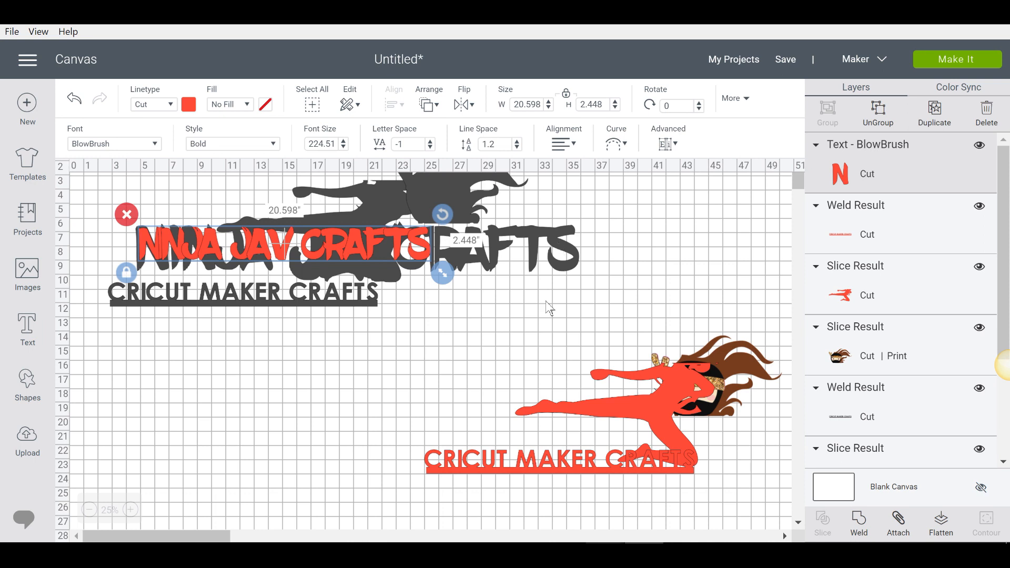
pyautogui.moveTo(444, 274); pyautogui.dragTo(566, 269)
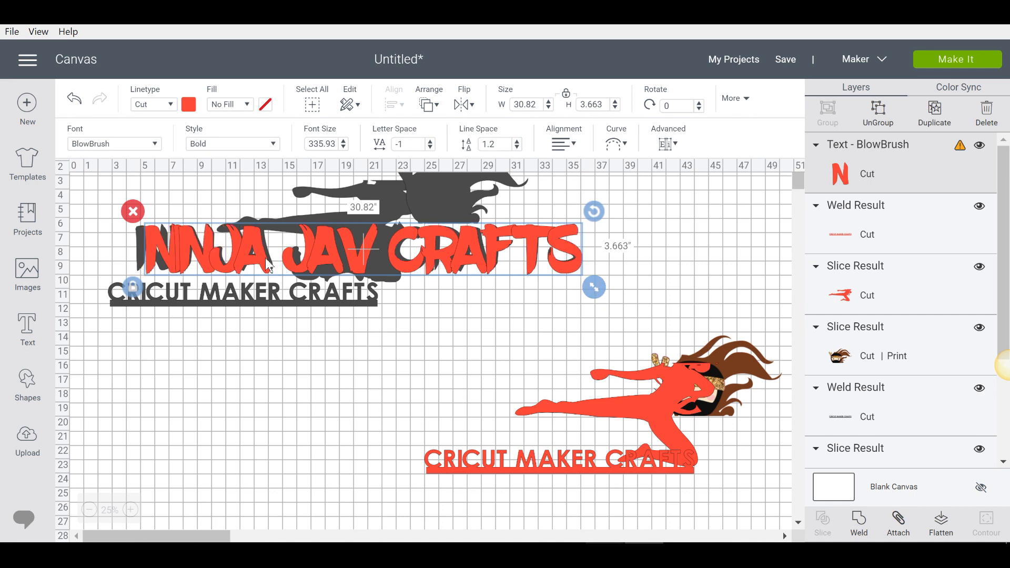
pyautogui.moveTo(258, 260); pyautogui.dragTo(242, 361)
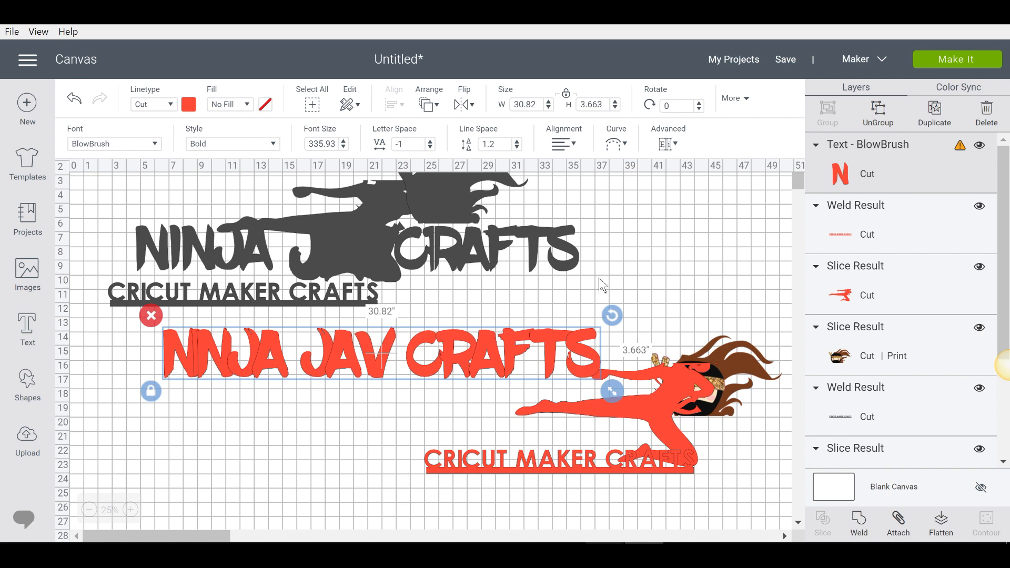
# - Ungroup the red text to letters and shift the first N and the I to space out the word NINJA
pyautogui.click(667, 144)
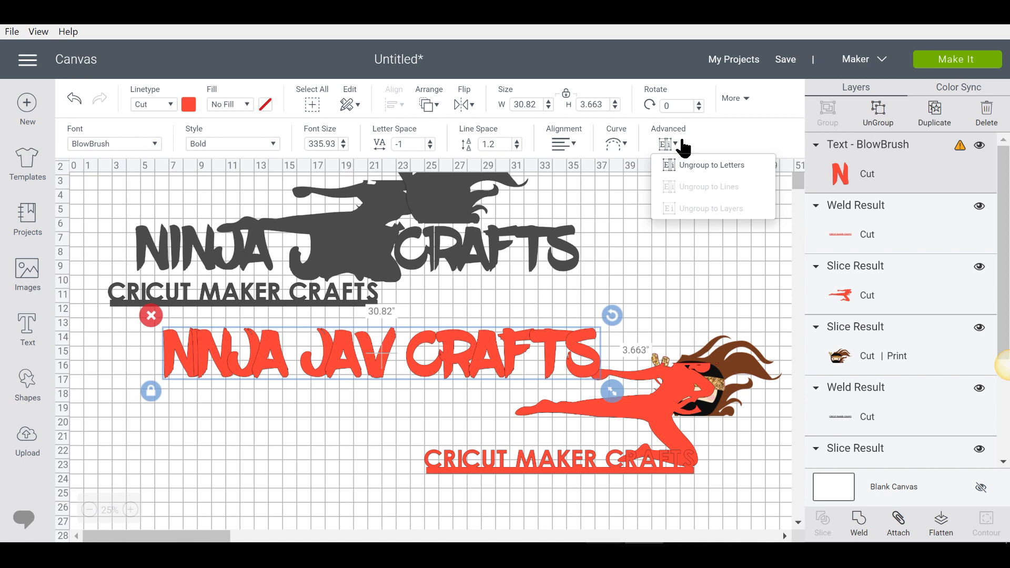
pyautogui.click(735, 170)
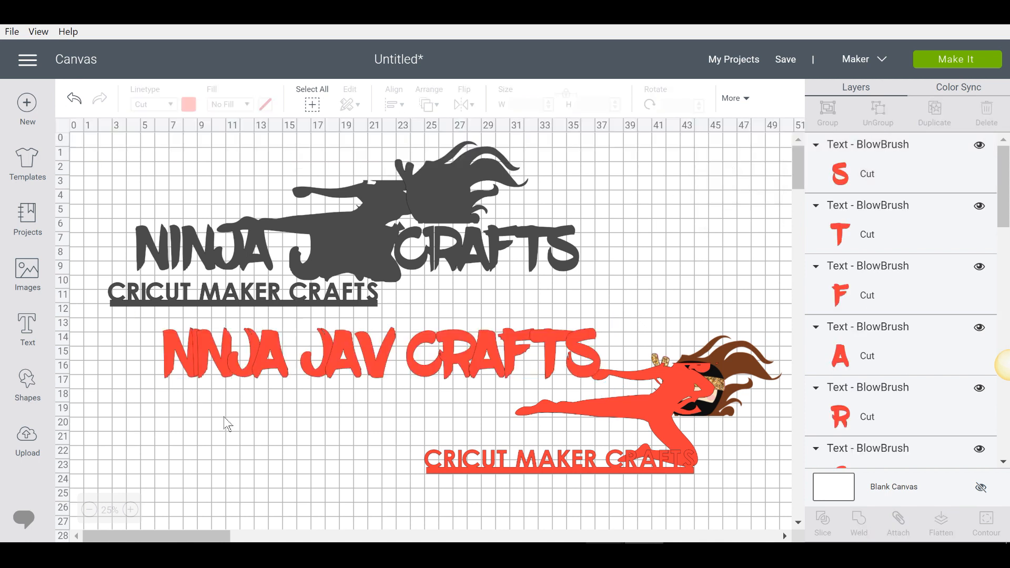
pyautogui.click(181, 365)
pyautogui.moveTo(181, 363)
pyautogui.mouseDown()
pyautogui.moveTo(172, 365)
pyautogui.moveTo(188, 364)
pyautogui.mouseUp()
pyautogui.click(212, 403)
pyautogui.click(184, 362)
pyautogui.click(179, 371)
pyautogui.click(200, 384)
pyautogui.click(192, 369)
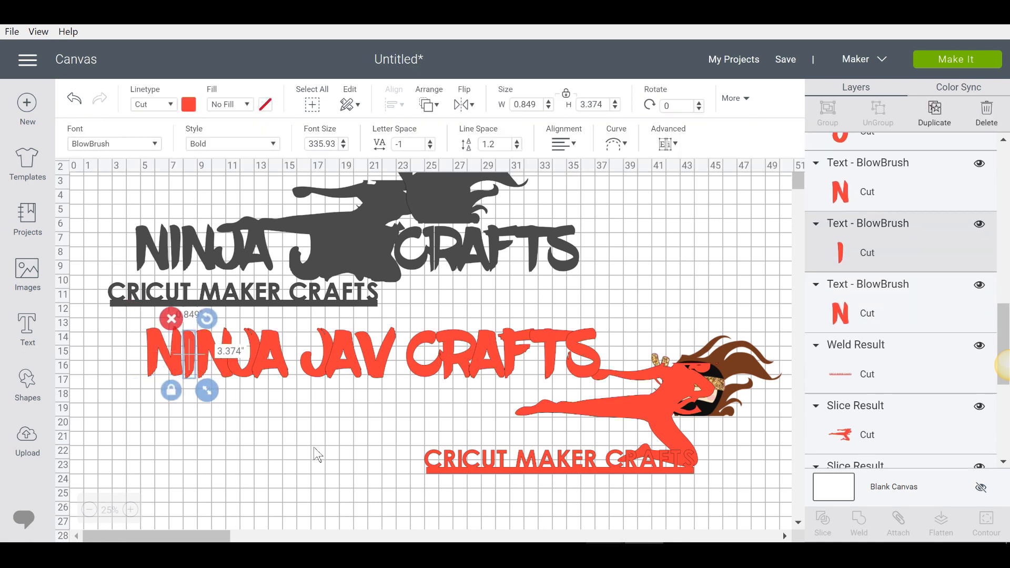
pyautogui.click(272, 379)
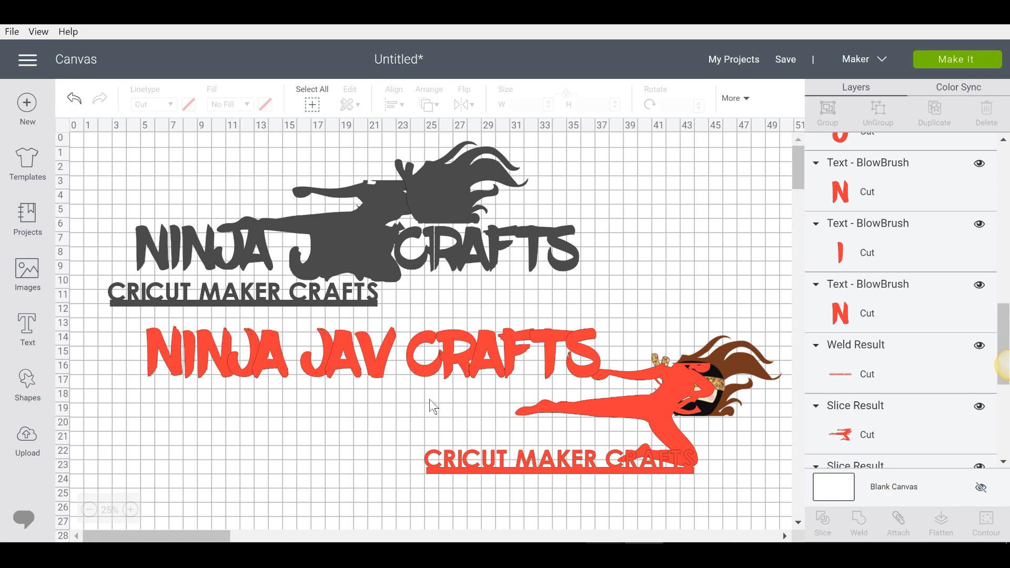
# - Select the red letters of NINJA together and place them over the gray NINJA lettering
pyautogui.moveTo(129, 324); pyautogui.dragTo(300, 391)
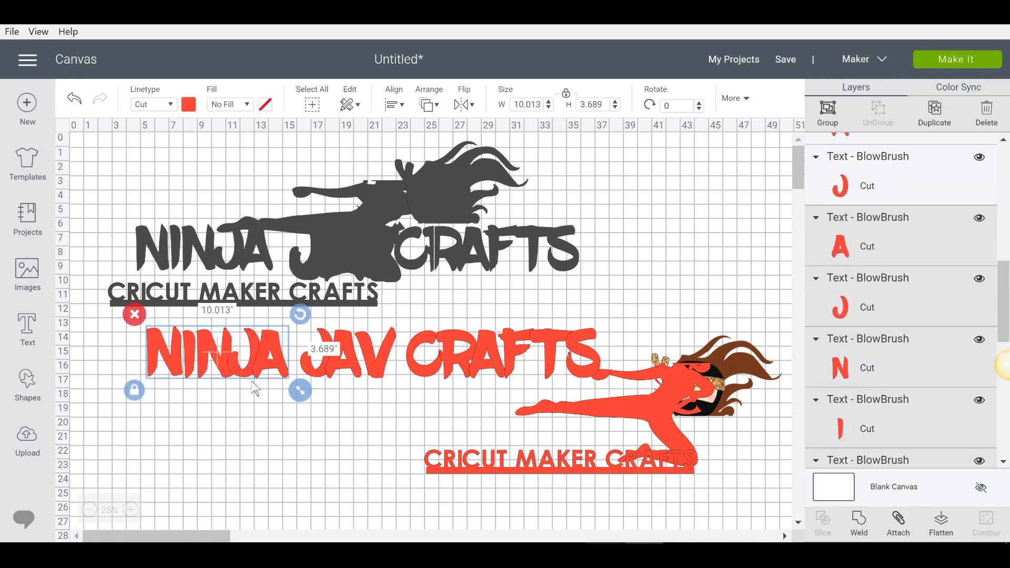
pyautogui.click(260, 435)
pyautogui.moveTo(131, 320); pyautogui.dragTo(246, 267)
pyautogui.click(240, 352)
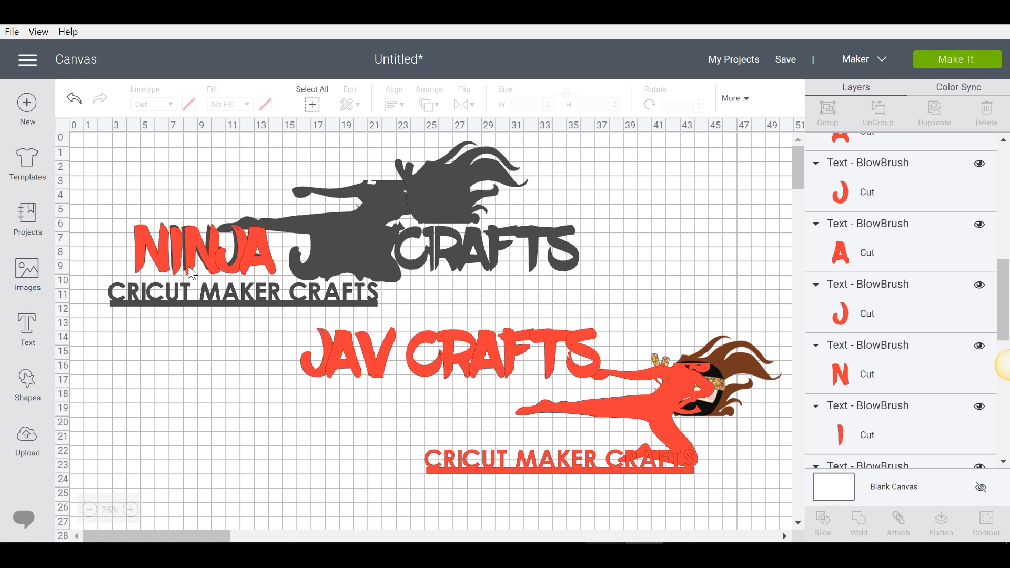
# - Nudge the red I, second N and J of NINJA into line with the gray lettering underneath
pyautogui.click(181, 252)
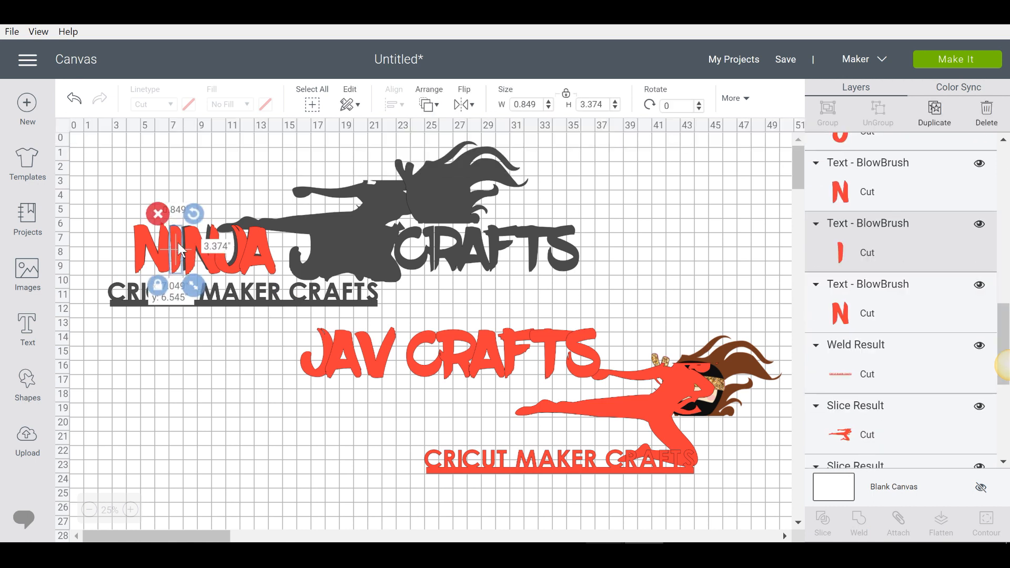
pyautogui.click(209, 261)
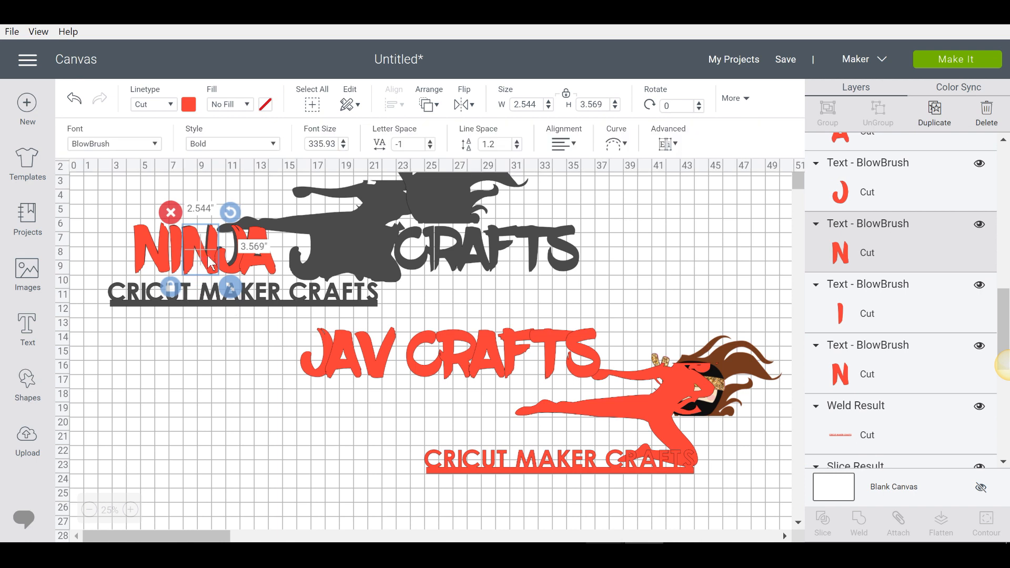
pyautogui.click(237, 263)
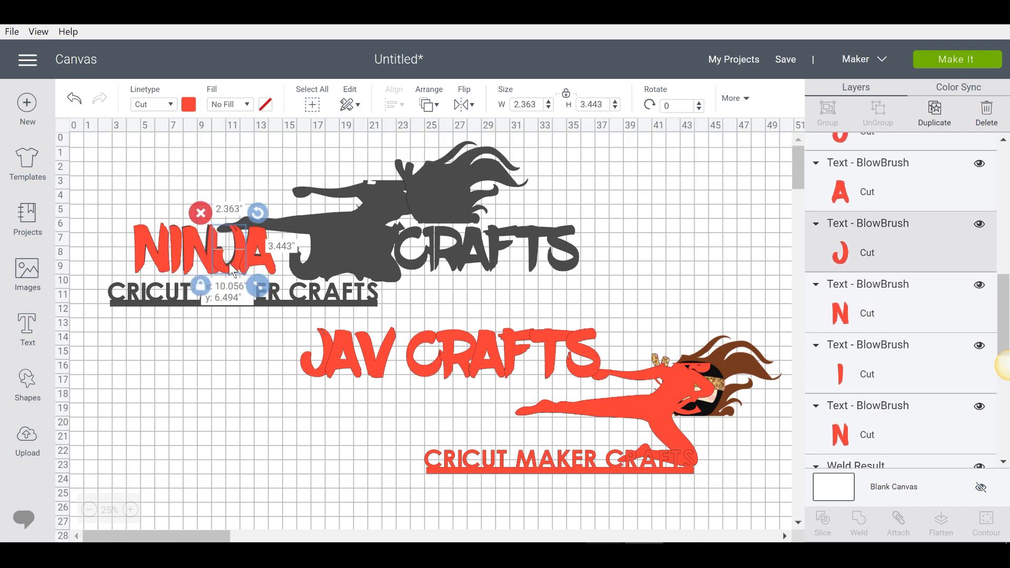
pyautogui.click(200, 251)
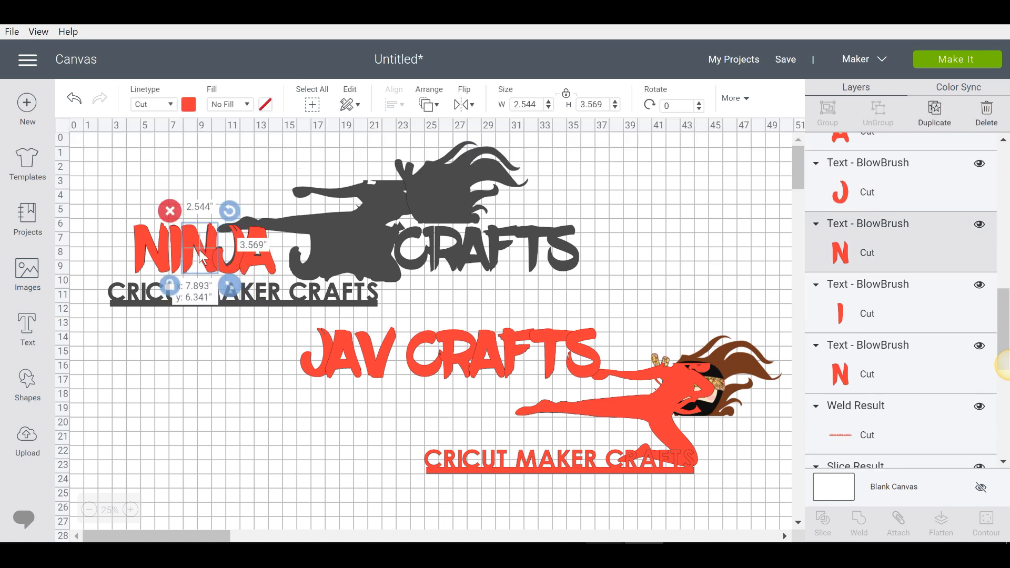
# - Select the red NINJA letters without the gray logo slice and move them to the empty area below the gray logo
pyautogui.click(177, 367)
pyautogui.moveTo(101, 221); pyautogui.dragTo(265, 264)
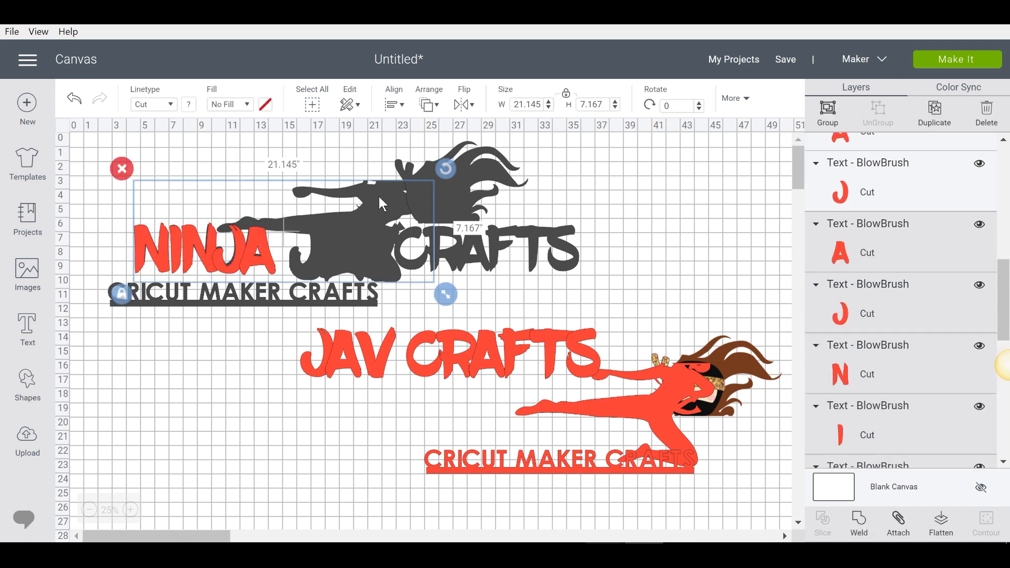
pyautogui.scroll(-10, 910, 377)
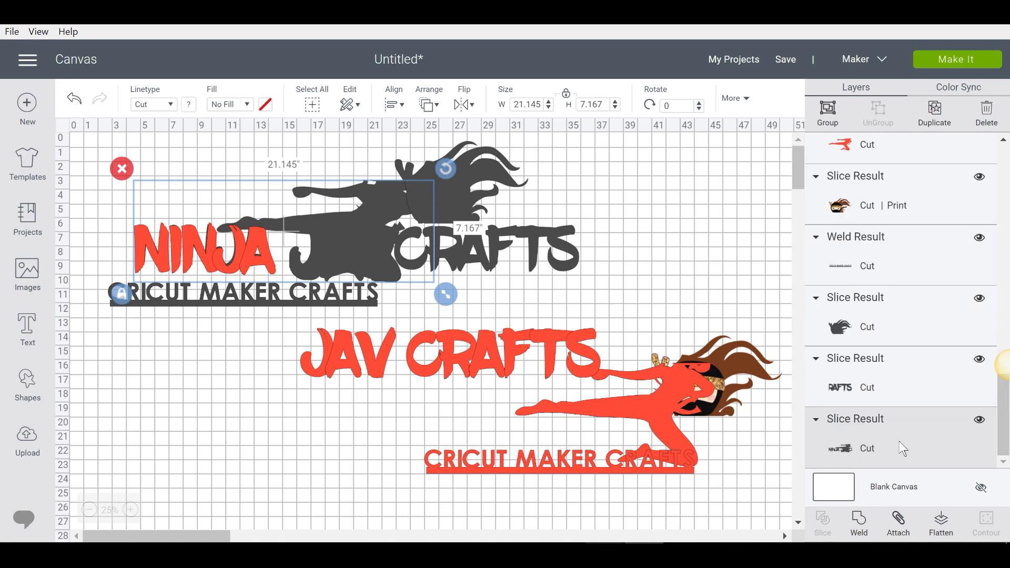
pyautogui.click(817, 421)
pyautogui.click(817, 454)
pyautogui.click(259, 344)
pyautogui.moveTo(251, 261); pyautogui.dragTo(225, 459)
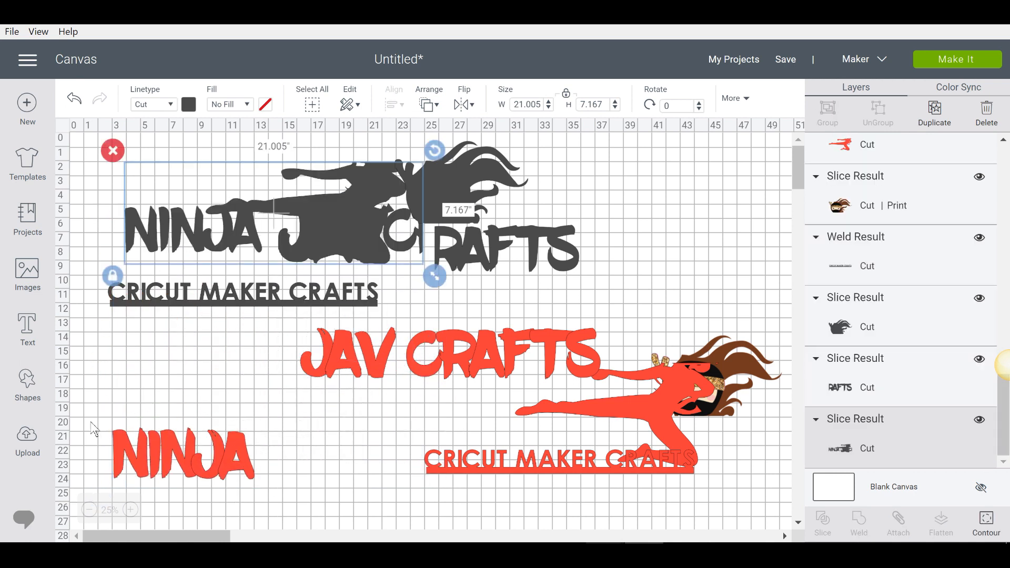
# - Move the red NINJA letters up in front of the red JAV CRAFTS lettering and group them
pyautogui.moveTo(94, 429); pyautogui.dragTo(295, 390)
pyautogui.click(294, 389)
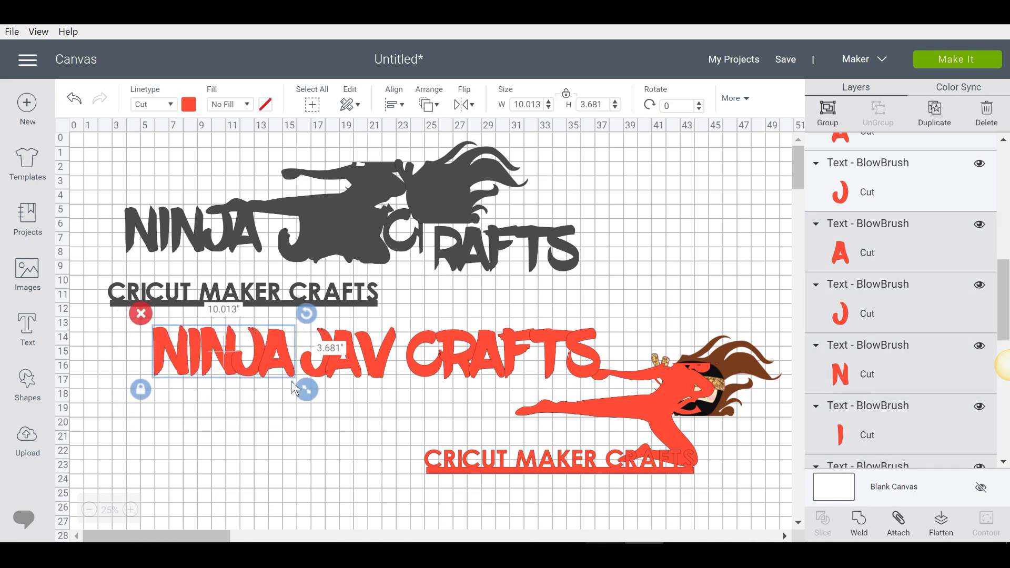
pyautogui.click(835, 119)
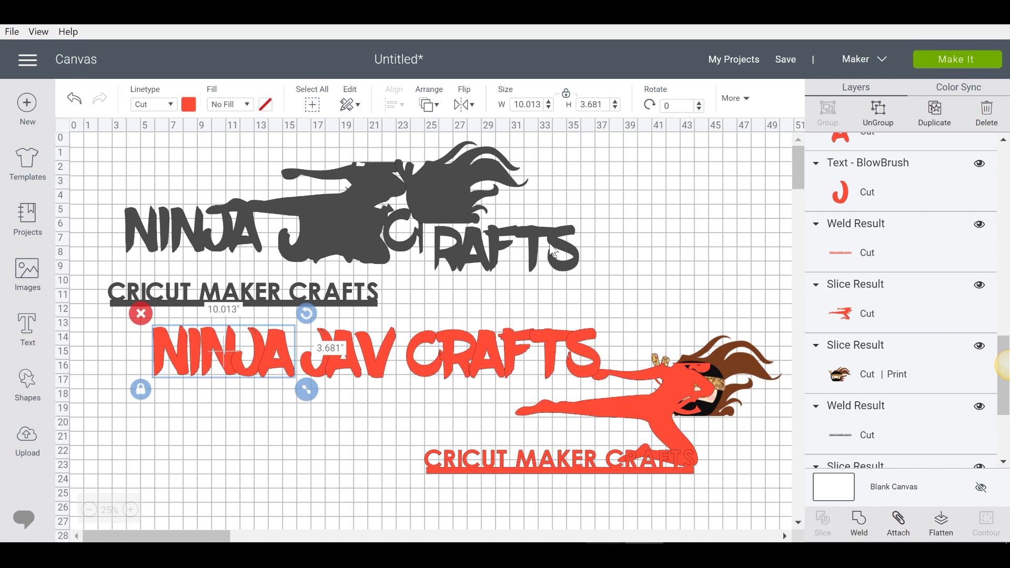
# - Place the red NINJA group over the gray NINJA lettering and nudge the red JAV letters slightly
pyautogui.moveTo(267, 342); pyautogui.dragTo(237, 220)
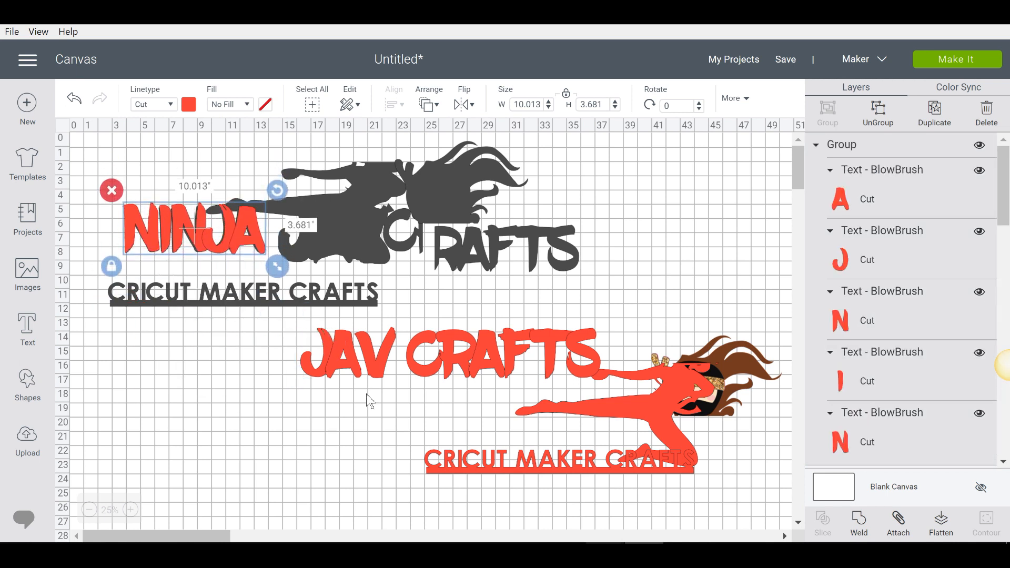
pyautogui.moveTo(383, 406); pyautogui.dragTo(324, 349)
pyautogui.moveTo(372, 374)
pyautogui.mouseDown()
pyautogui.moveTo(333, 241)
pyautogui.moveTo(354, 256)
pyautogui.moveTo(370, 384)
pyautogui.moveTo(374, 375)
pyautogui.mouseUp()
pyautogui.click(256, 336)
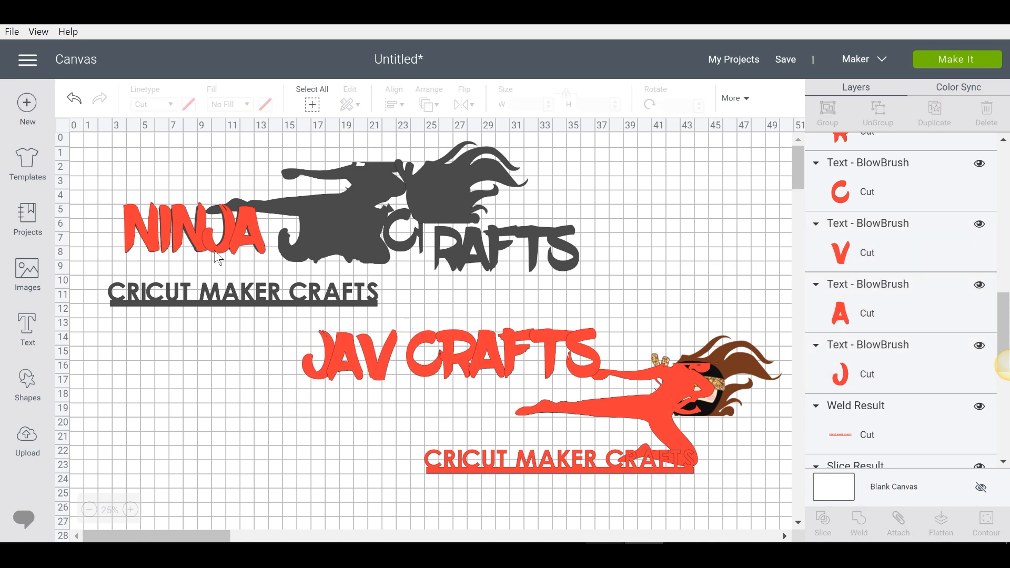
# - Move the red NINJA group off the gray logo and set it in line before JAV CRAFTS
pyautogui.moveTo(227, 249); pyautogui.dragTo(233, 359)
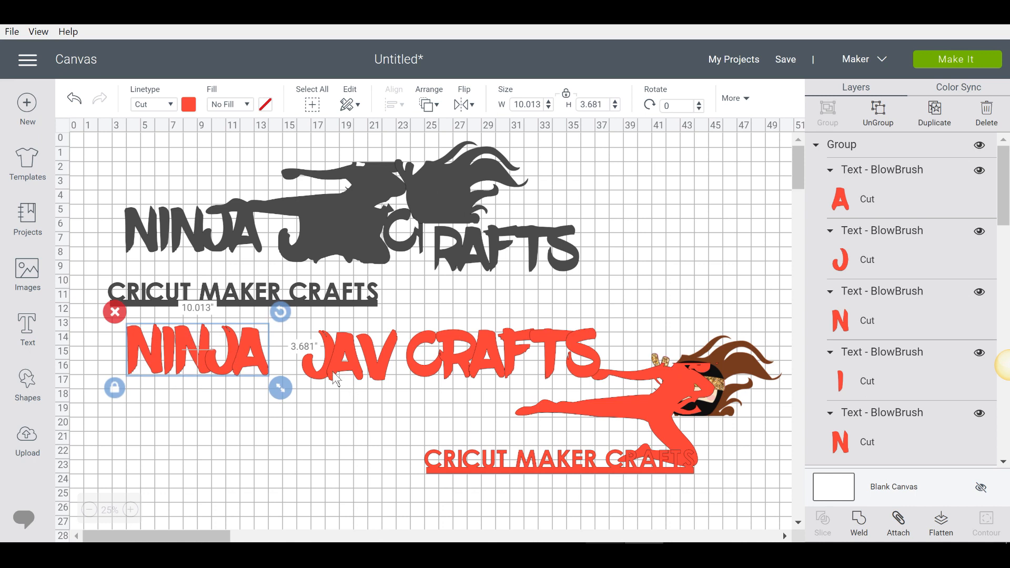
pyautogui.moveTo(249, 358); pyautogui.dragTo(278, 389)
pyautogui.click(341, 468)
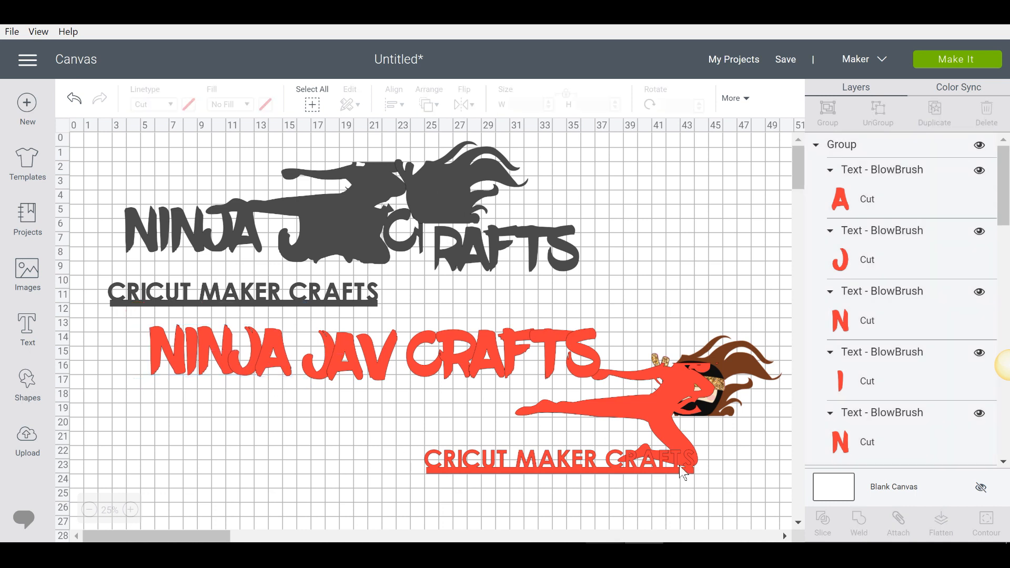
# - Move the red ninja body below its head and add a square stretched into a bar about 20.4" by 0.56" under red NINJA JAV C
pyautogui.moveTo(682, 465); pyautogui.dragTo(714, 527)
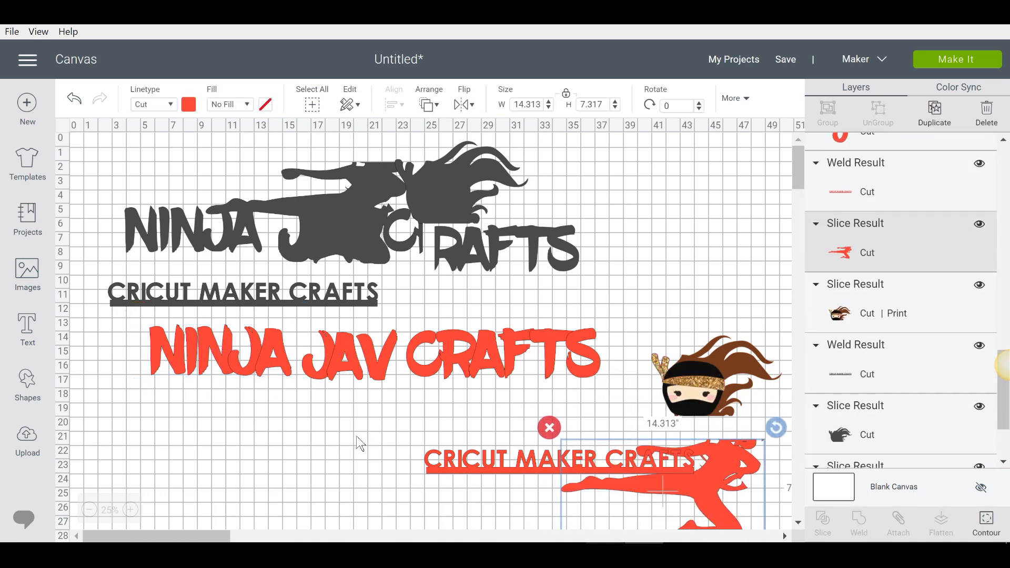
pyautogui.click(27, 400)
pyautogui.click(95, 310)
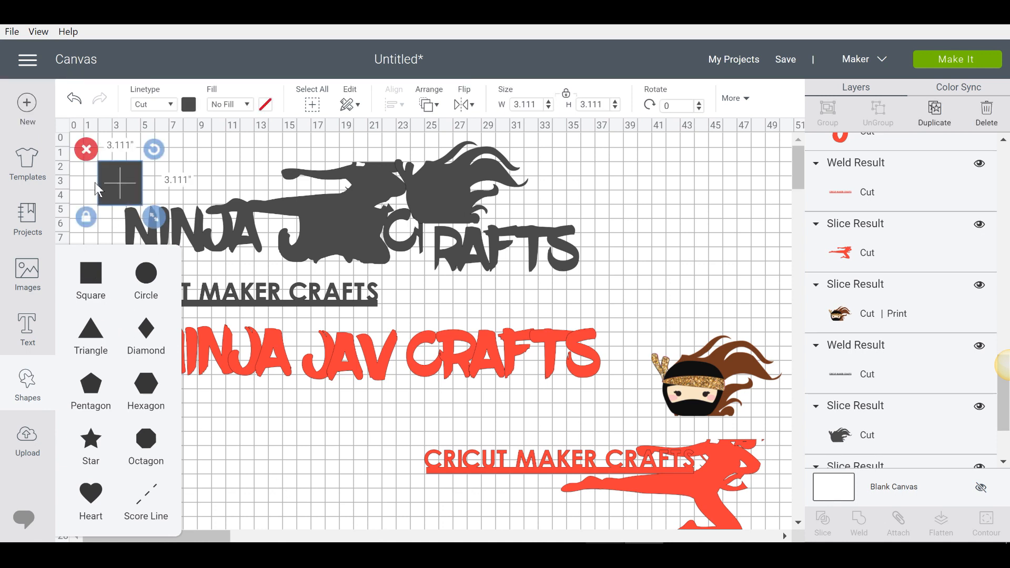
pyautogui.moveTo(97, 189); pyautogui.dragTo(620, 395)
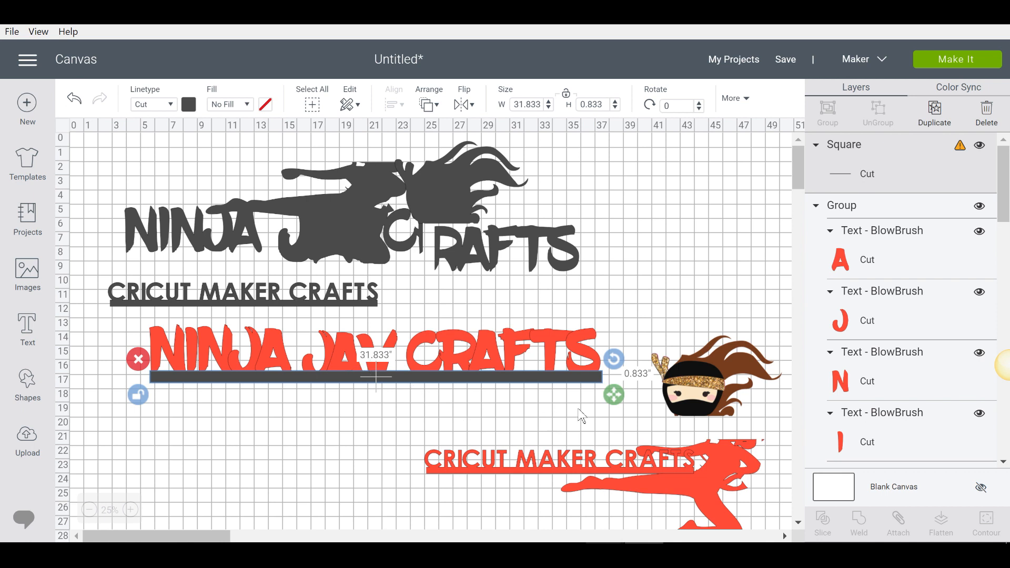
pyautogui.moveTo(620, 401); pyautogui.dragTo(456, 396)
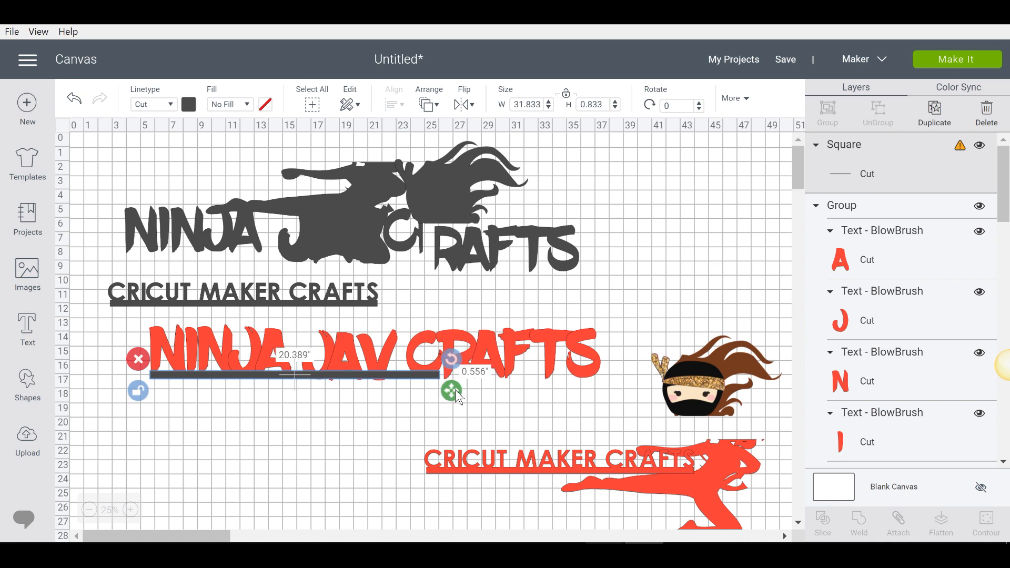
pyautogui.click(326, 427)
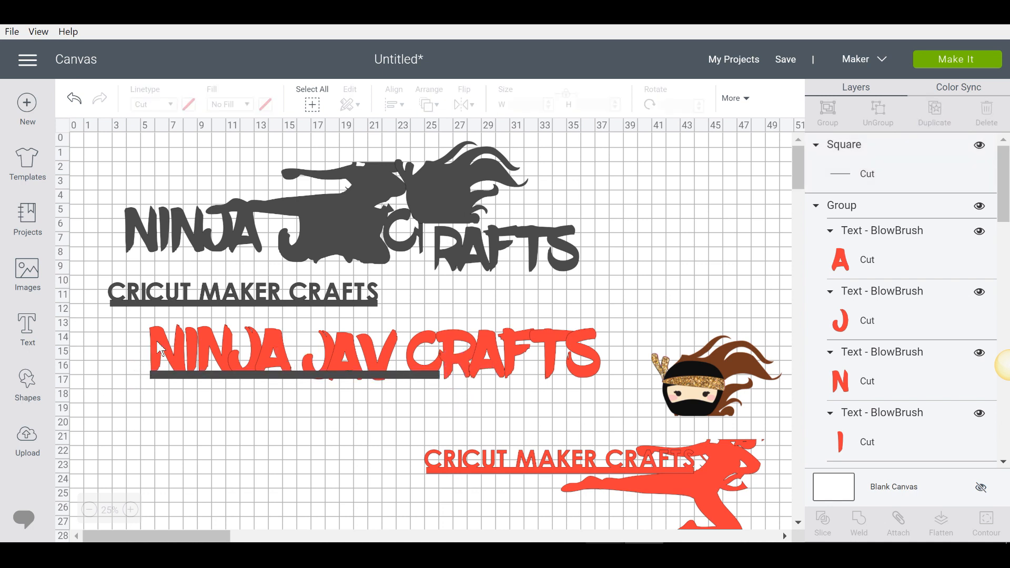
# - Weld the red NINJA, JAV and C letters to the bar beneath them and move the welded piece away from RAFTS
pyautogui.moveTo(131, 322); pyautogui.dragTo(432, 400)
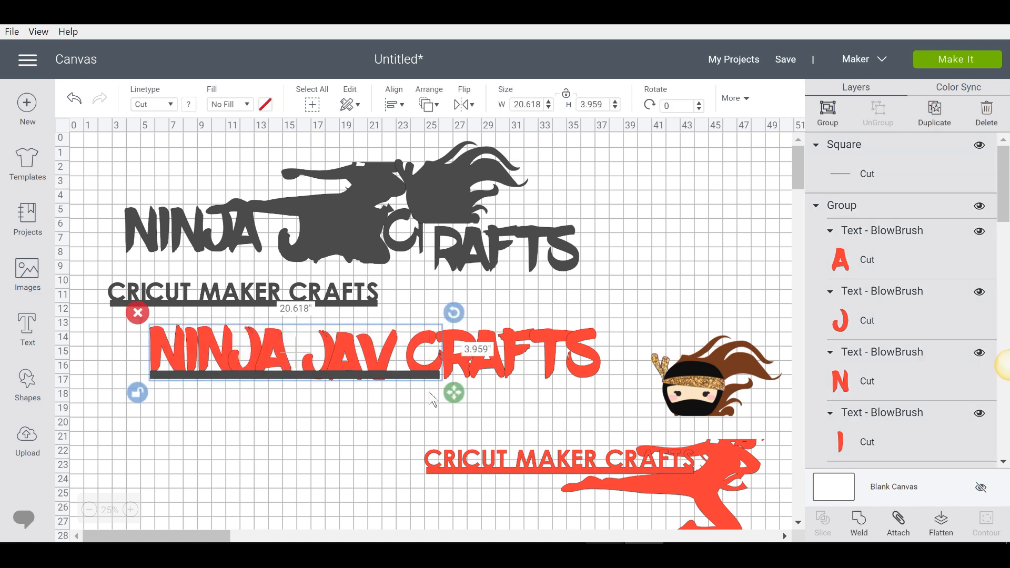
pyautogui.click(860, 523)
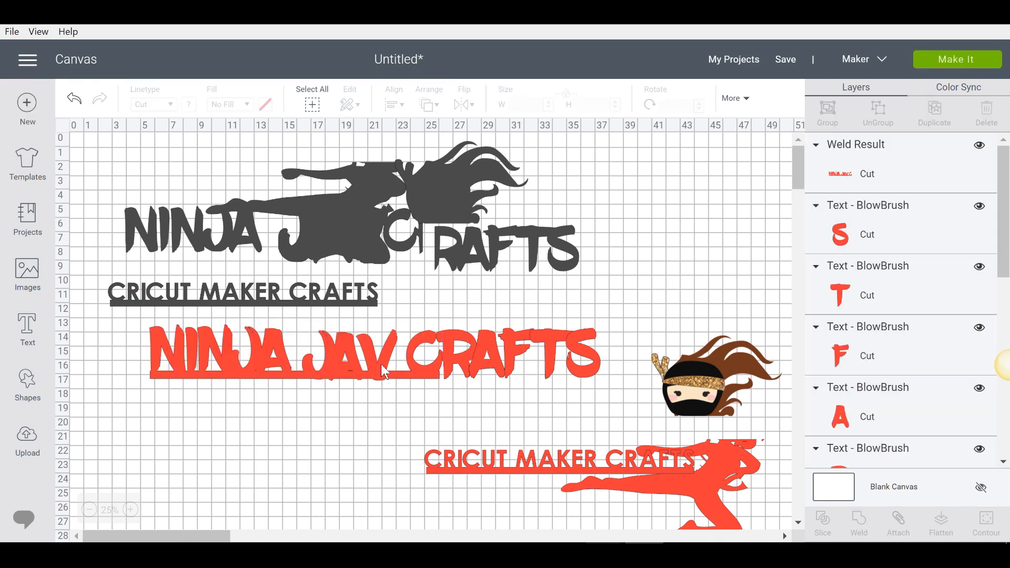
pyautogui.moveTo(384, 374); pyautogui.dragTo(318, 401)
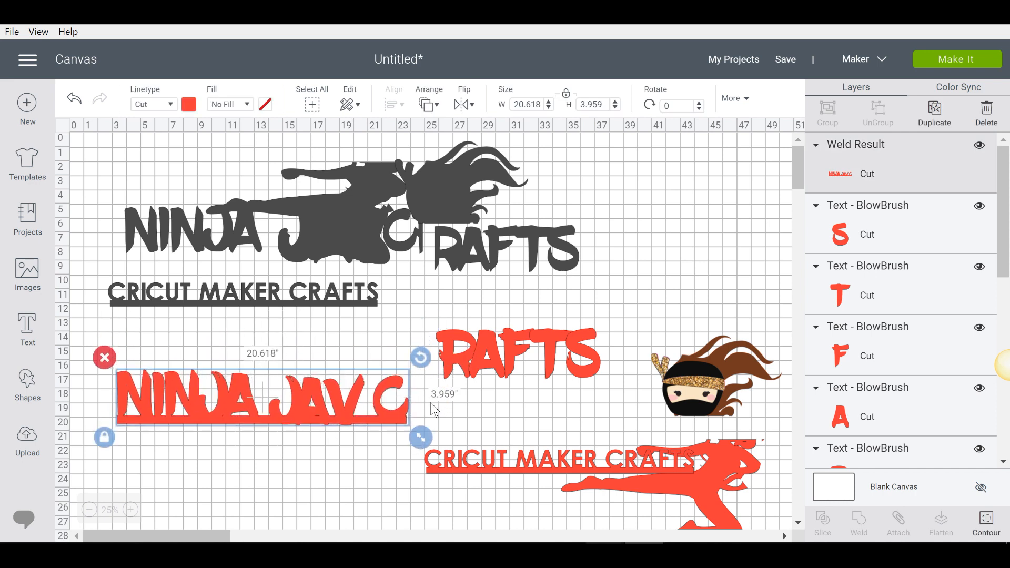
# - Add another square and stretch it into a bar about 11.28" by 0.5" along the base of the red RAFTS letters
pyautogui.click(448, 411)
pyautogui.click(38, 397)
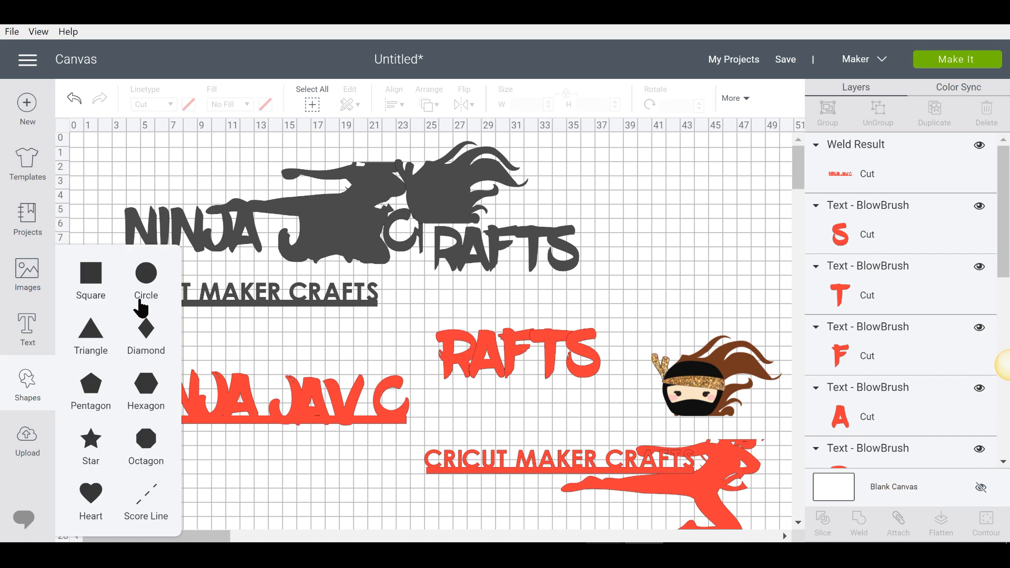
pyautogui.click(87, 281)
pyautogui.moveTo(114, 210); pyautogui.dragTo(600, 376)
pyautogui.click(354, 341)
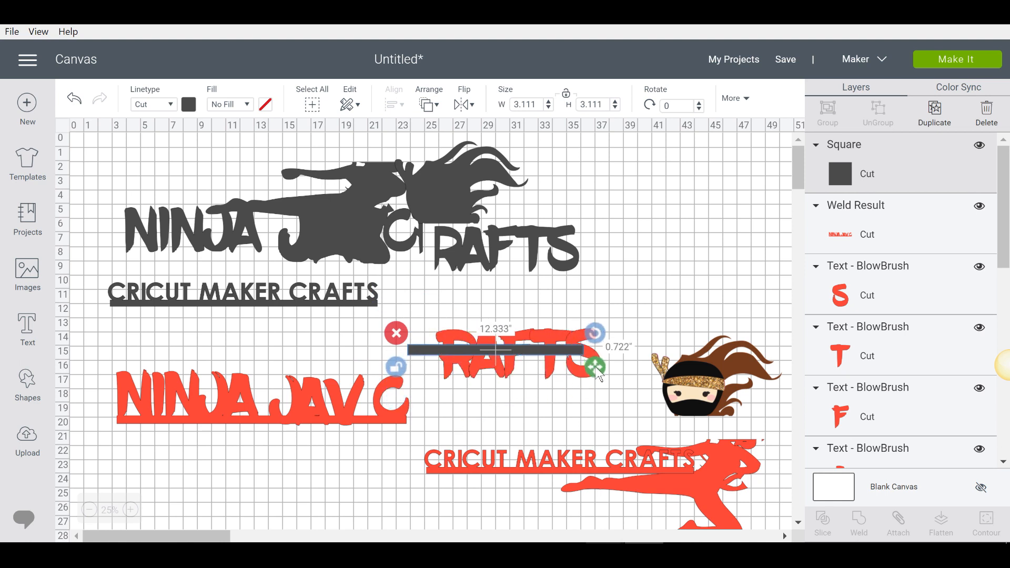
pyautogui.moveTo(546, 351); pyautogui.dragTo(609, 390)
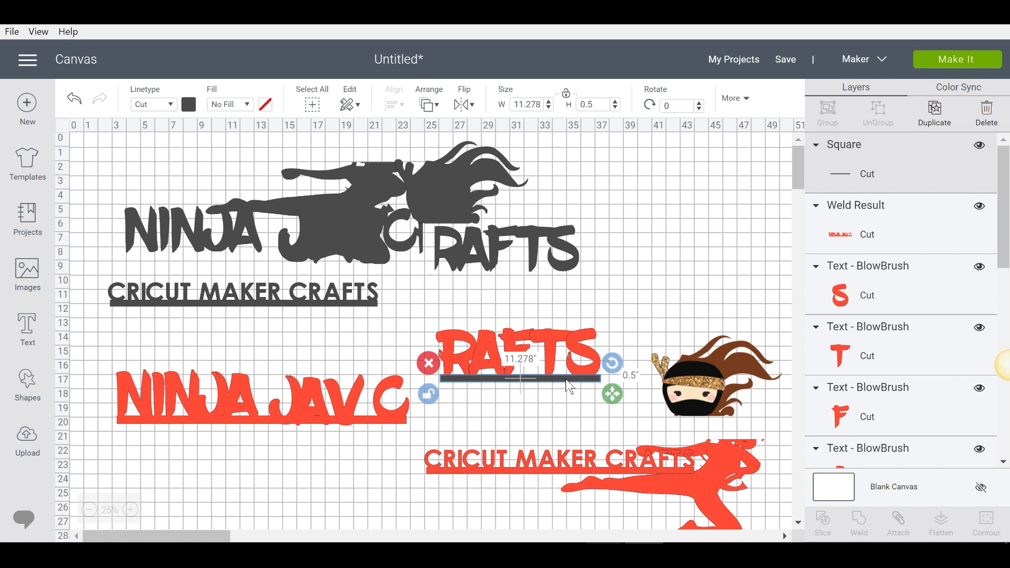
pyautogui.click(567, 420)
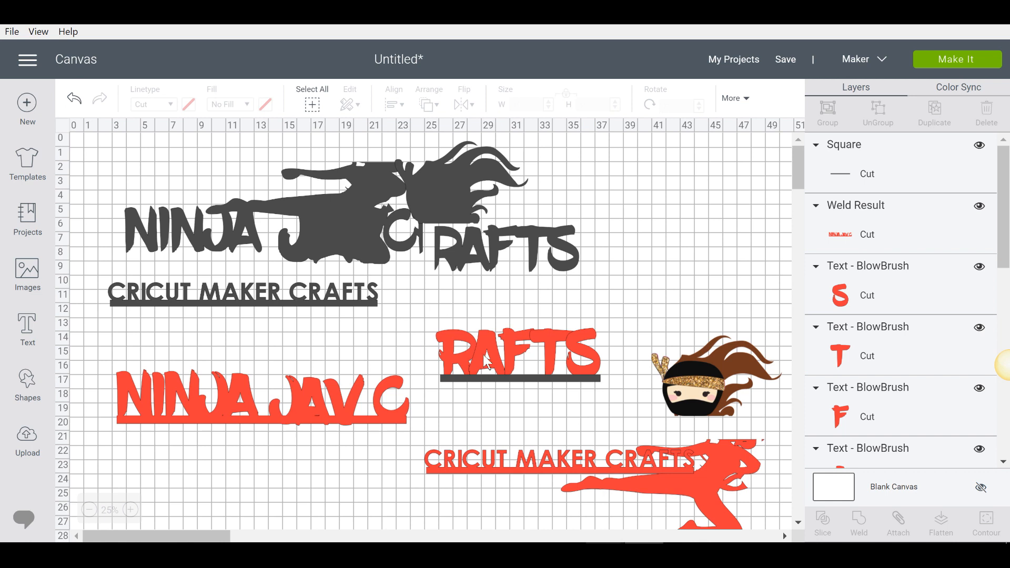
# - Weld the red RAFTS letters to their bar and place the welded piece beside NINJA JAV C
pyautogui.moveTo(417, 300); pyautogui.dragTo(609, 403)
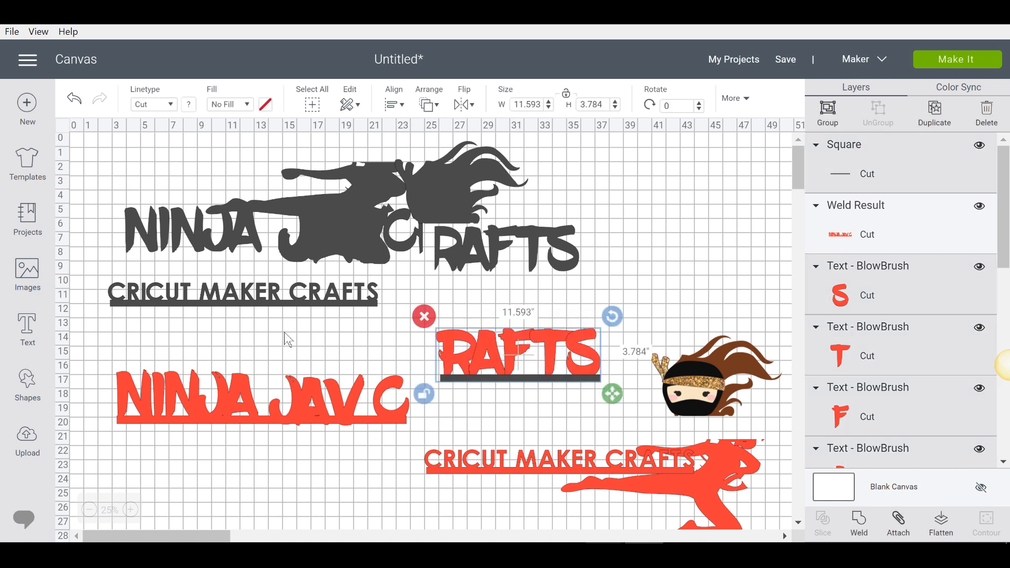
pyautogui.click(861, 535)
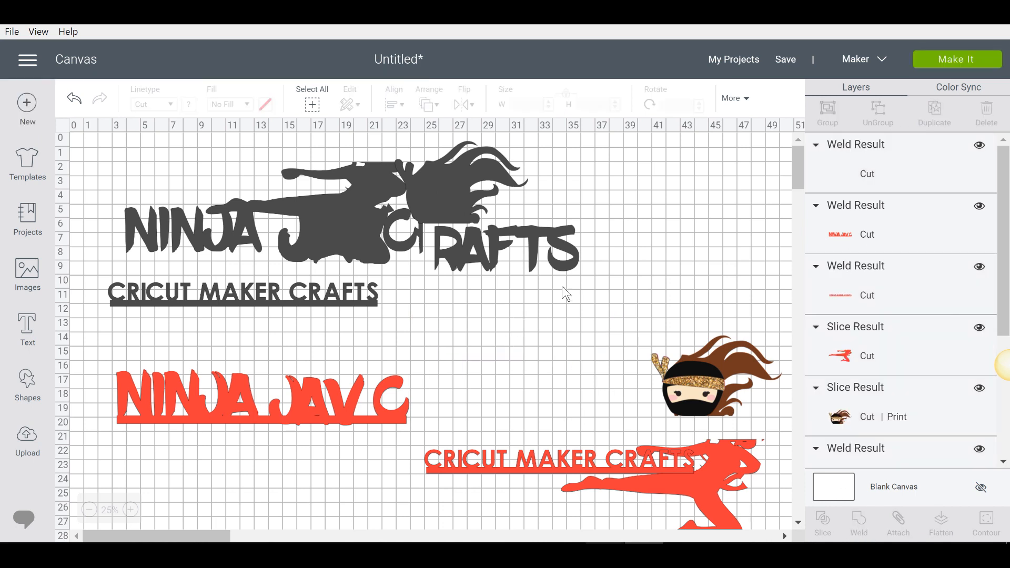
pyautogui.moveTo(530, 362); pyautogui.dragTo(518, 399)
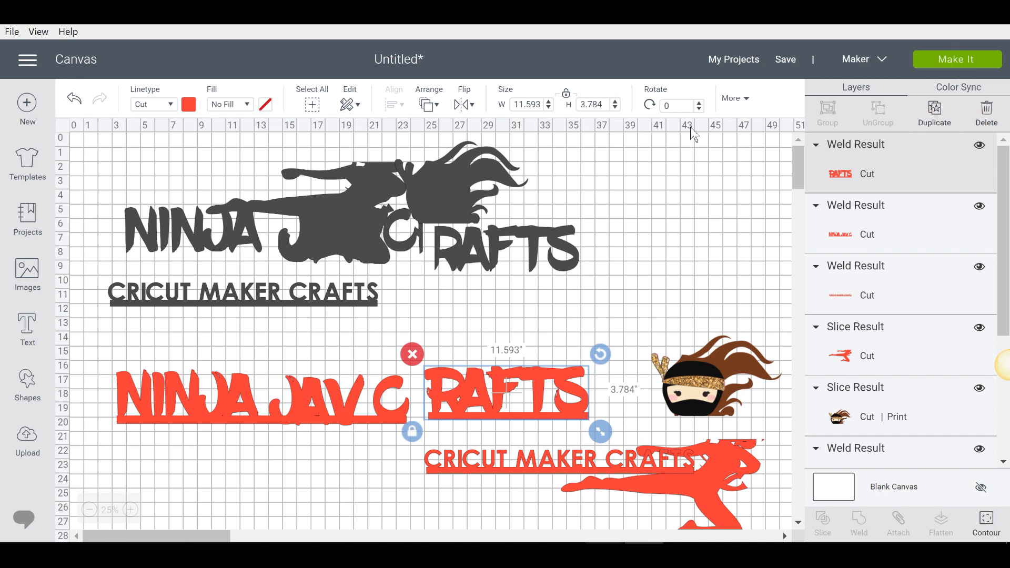
# - Proceed to the cutting preview and examine the ninja head on the print-and-cut mat
pyautogui.click(966, 70)
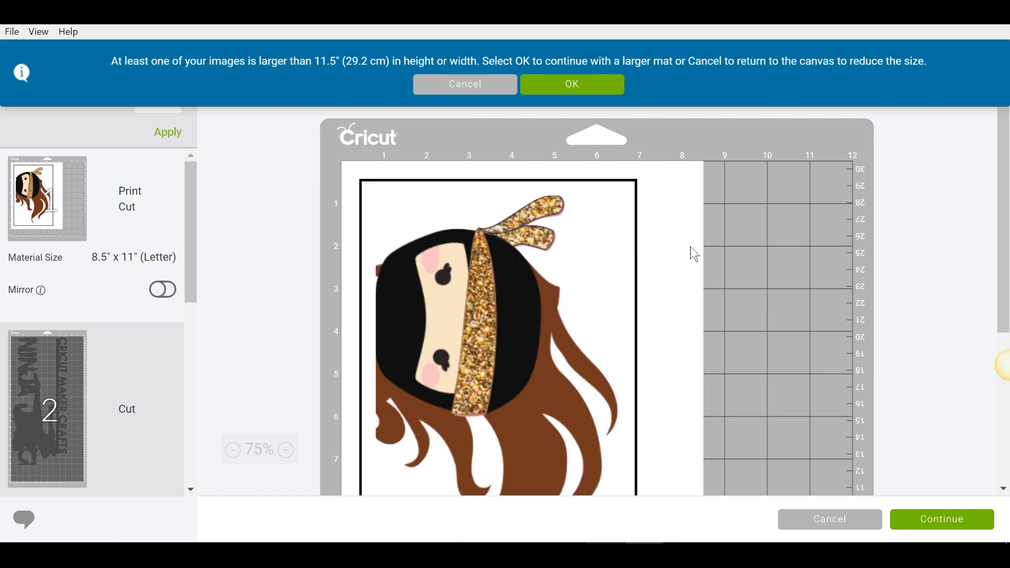
pyautogui.scroll(-3, 694, 254)
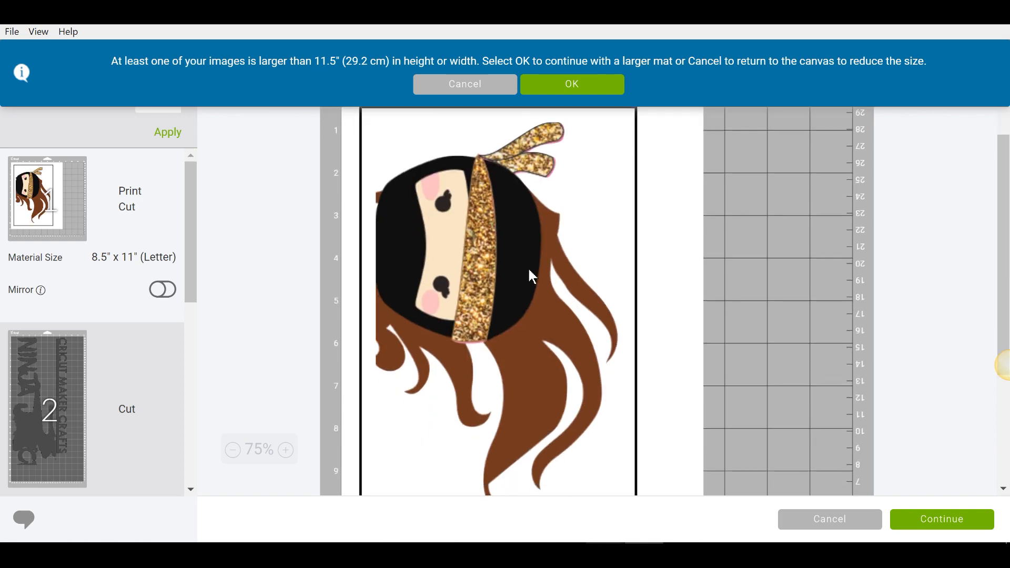
pyautogui.scroll(3, 528, 266)
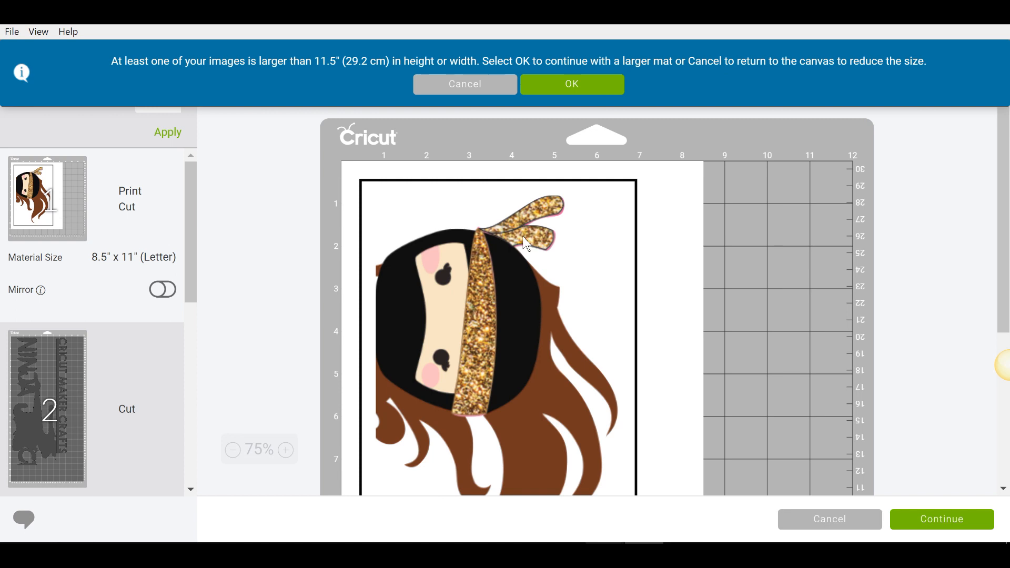
# - Examine how the gray backing pieces are laid out on mats 2 and 3
pyautogui.click(72, 384)
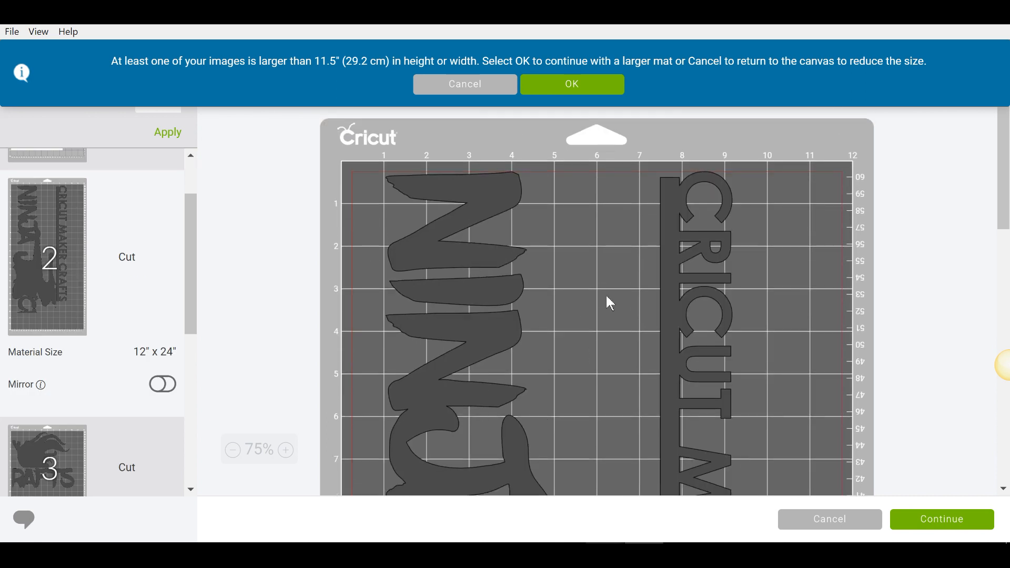
pyautogui.scroll(-3, 604, 293)
pyautogui.scroll(-5, 627, 314)
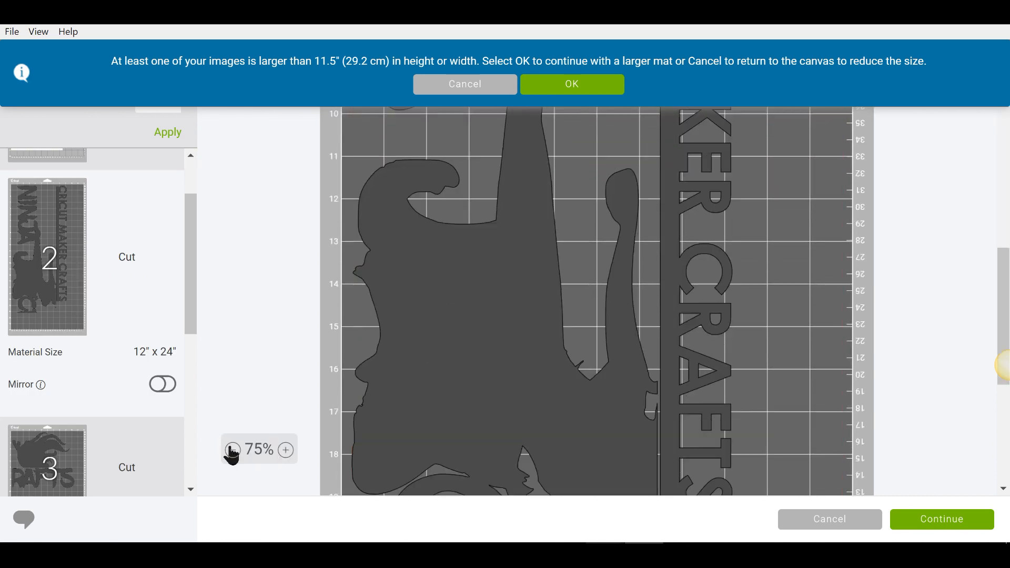
pyautogui.click(232, 450)
pyautogui.click(232, 450)
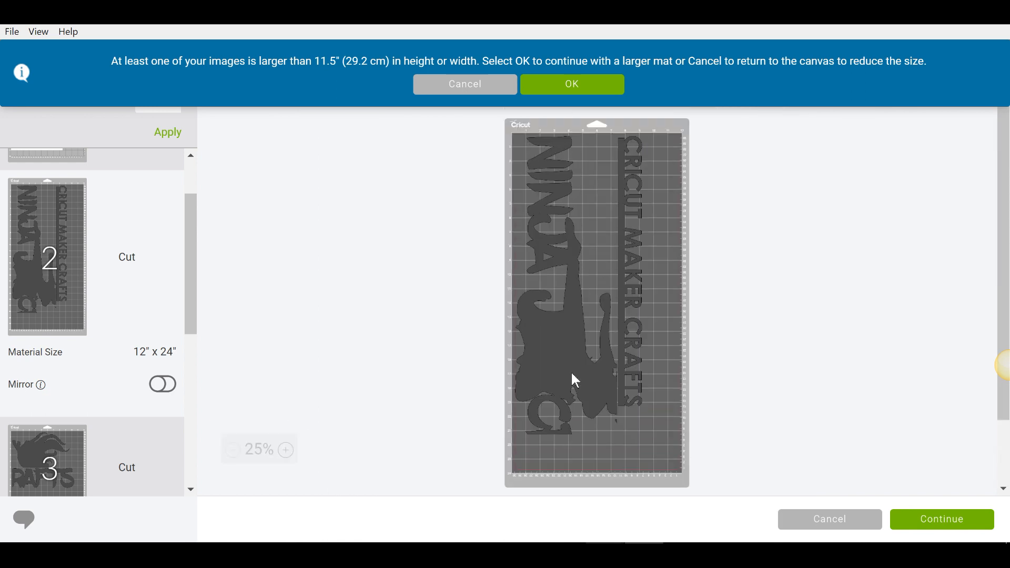
pyautogui.click(286, 450)
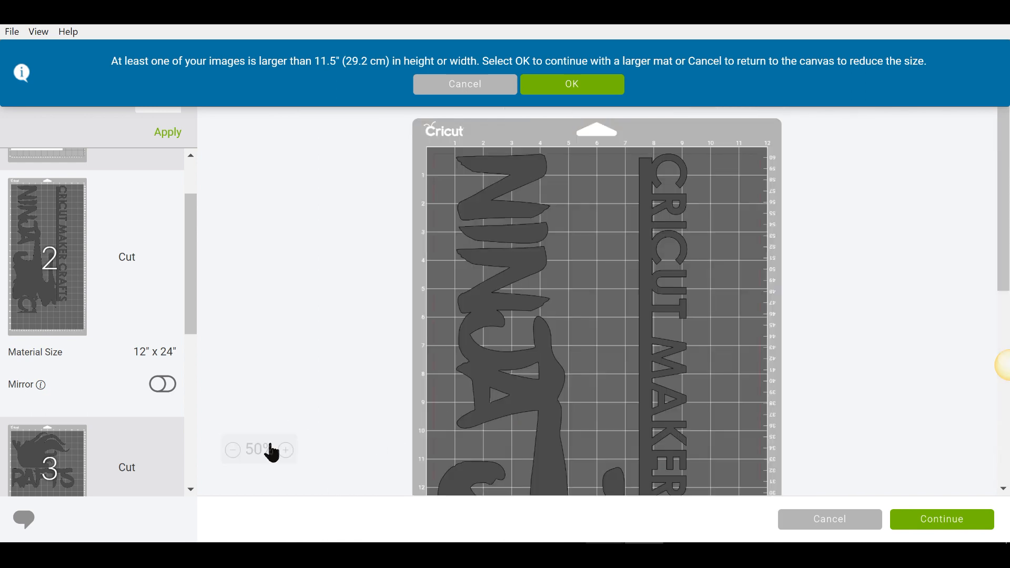
pyautogui.click(233, 450)
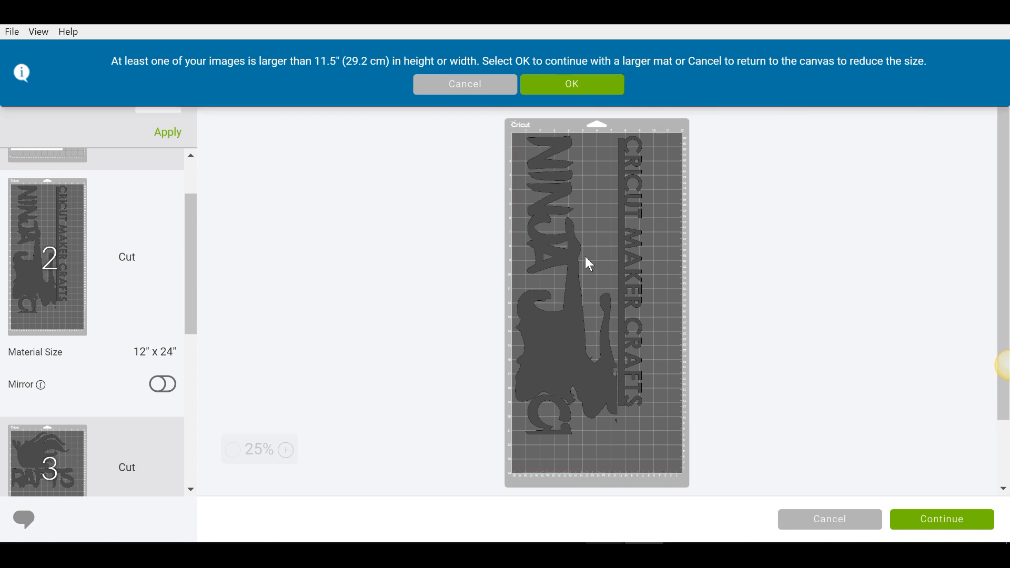
pyautogui.scroll(-3, 589, 264)
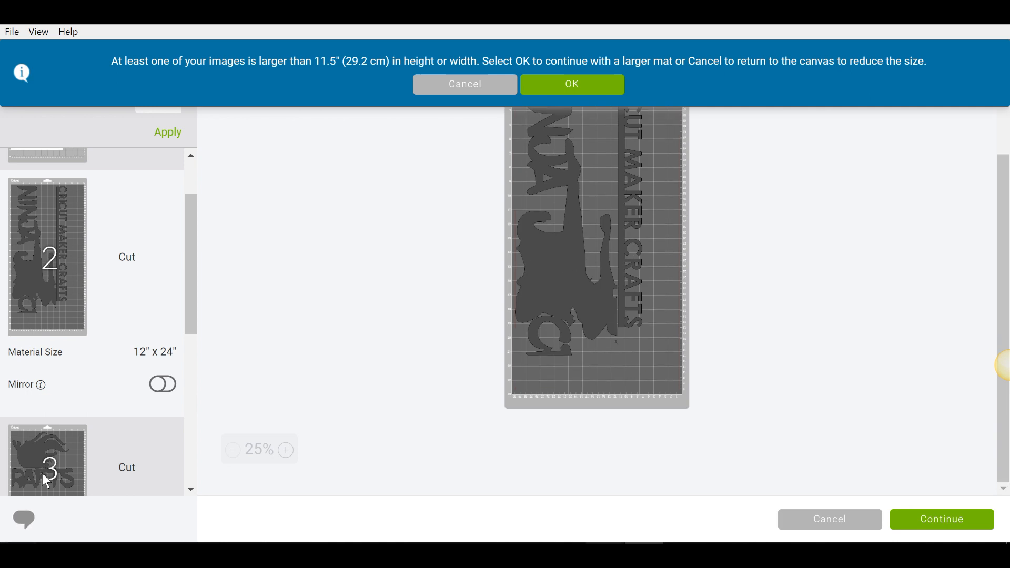
pyautogui.click(47, 468)
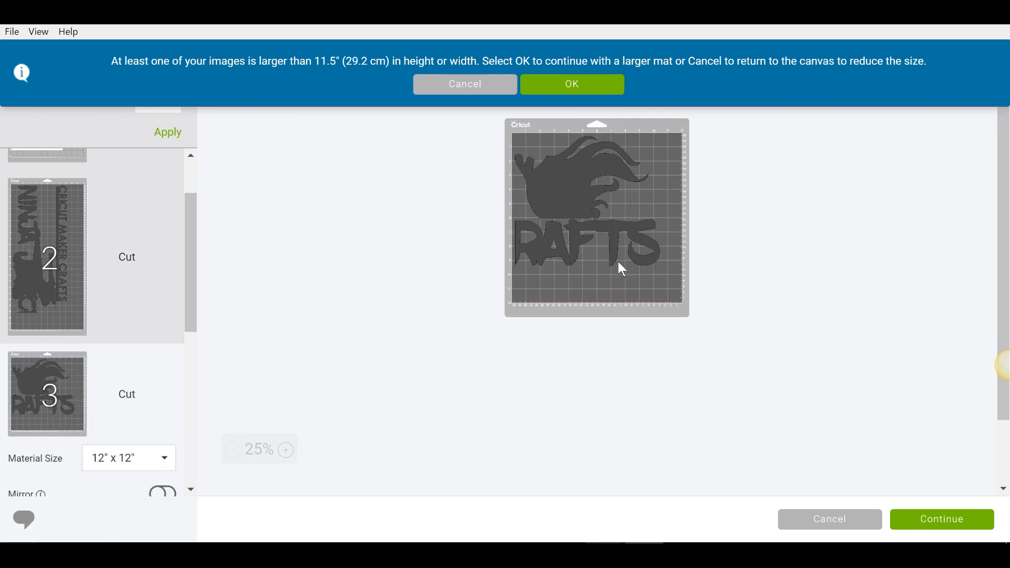
pyautogui.scroll(-5, 87, 383)
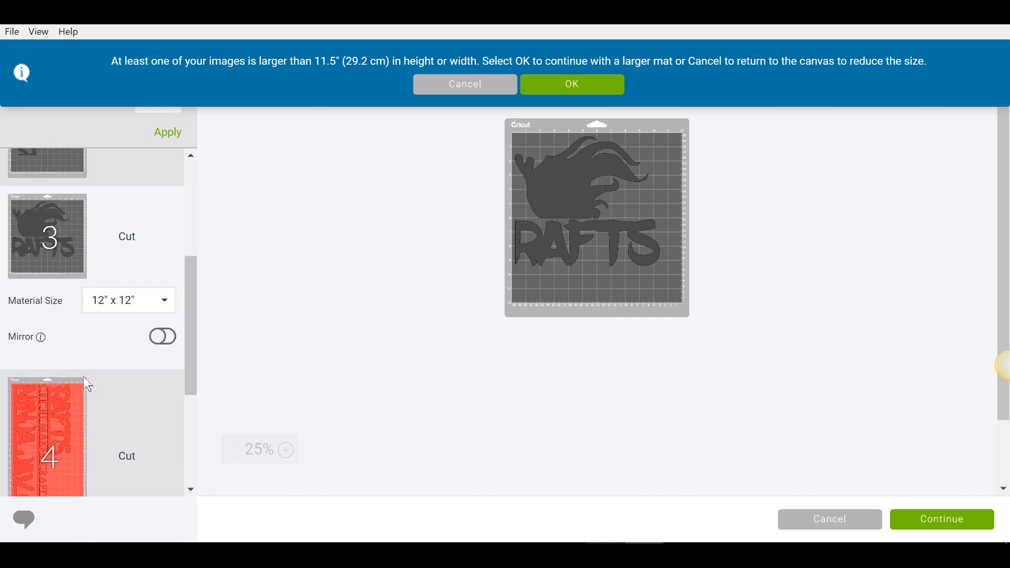
# - Move the red CRICUT MAKER CRAFTS piece from mat 4 to the other red mat, mat 5
pyautogui.click(61, 356)
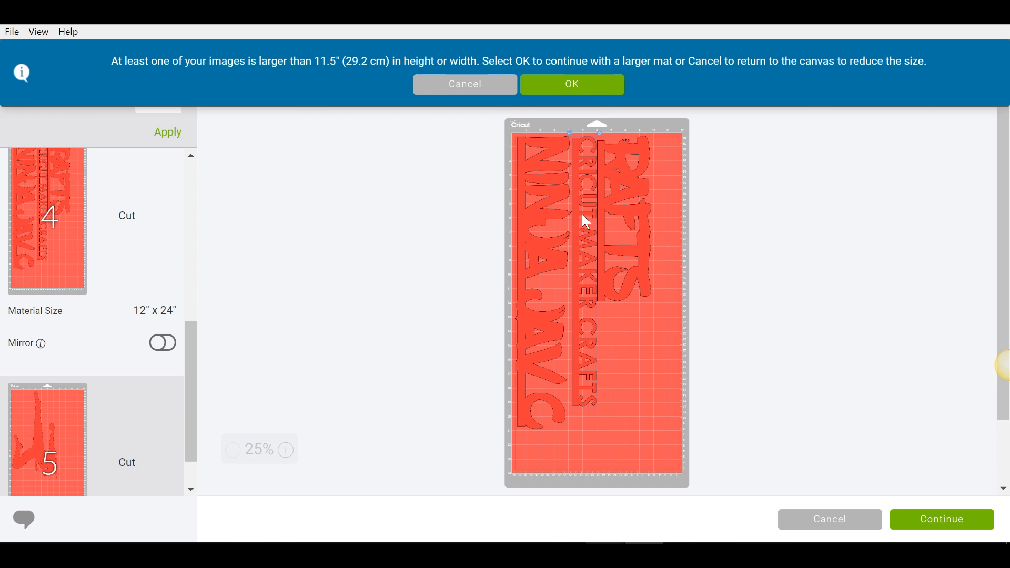
pyautogui.moveTo(580, 219); pyautogui.dragTo(585, 207)
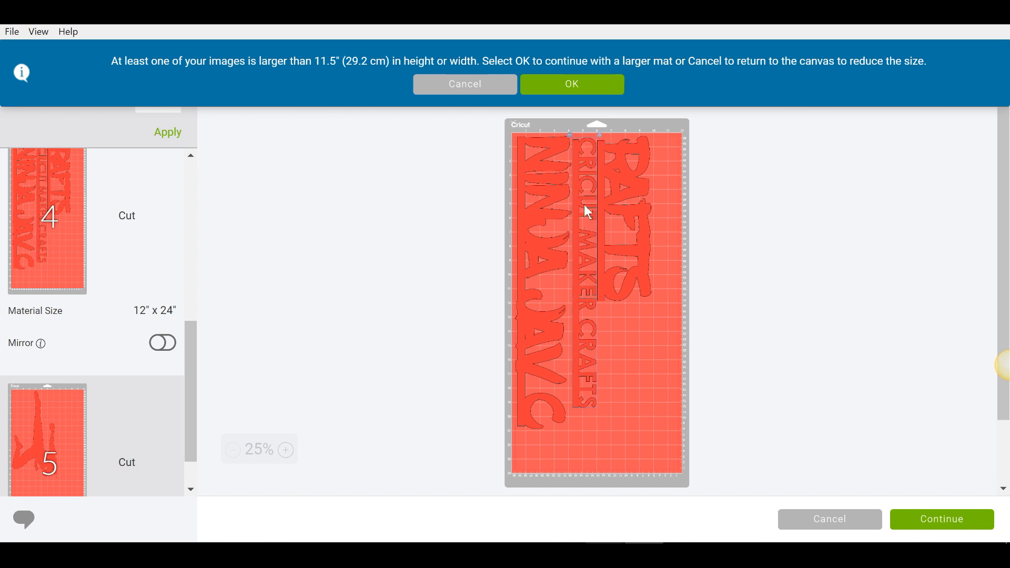
pyautogui.click(570, 136)
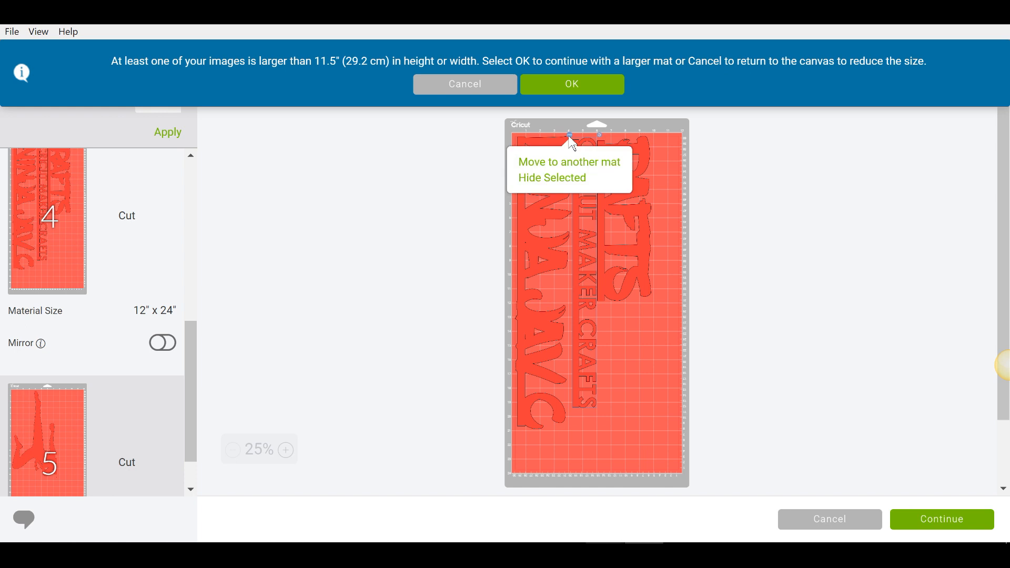
pyautogui.click(578, 168)
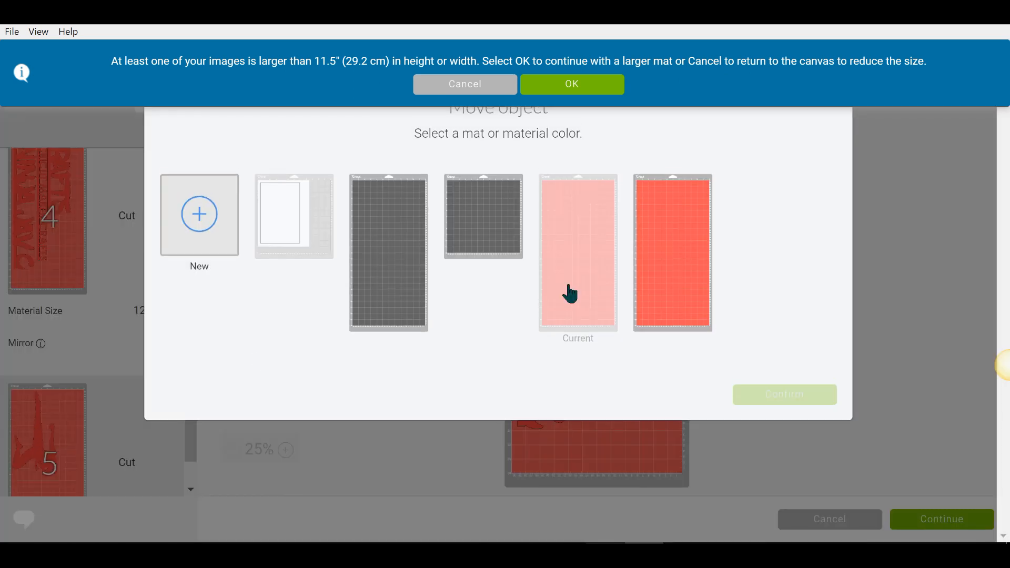
pyautogui.click(682, 272)
pyautogui.click(787, 393)
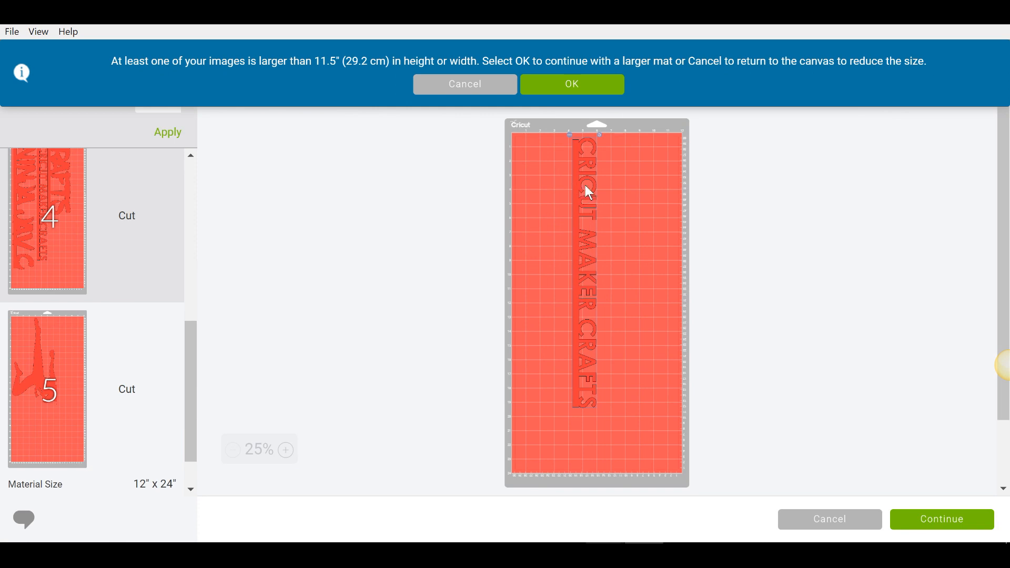
# - Separate the overlapping pieces on mat 5, with CRICUT MAKER CRAFTS along the left edge and the red figure on the right half
pyautogui.moveTo(594, 269); pyautogui.dragTo(679, 265)
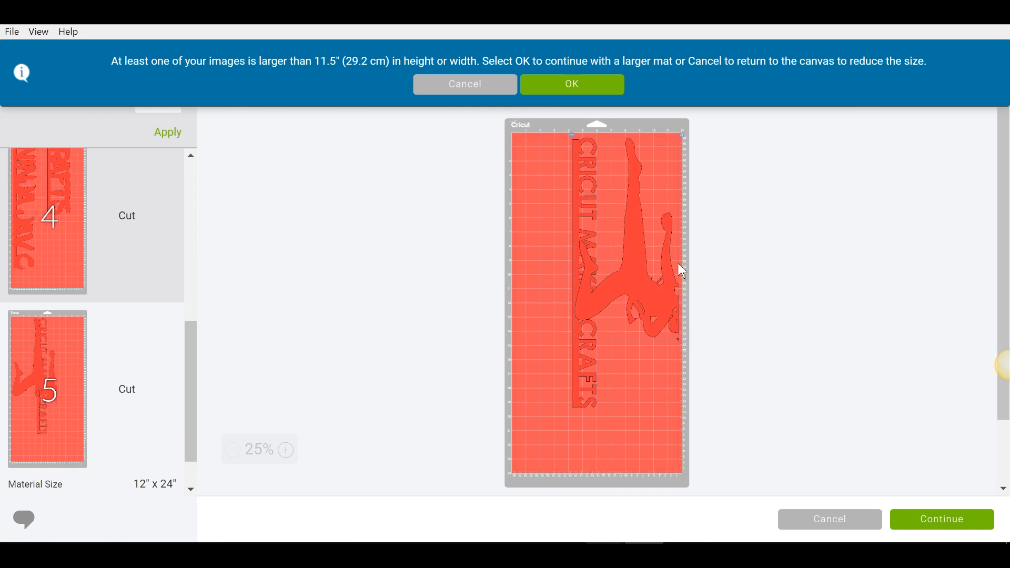
pyautogui.moveTo(589, 217); pyautogui.dragTo(523, 130)
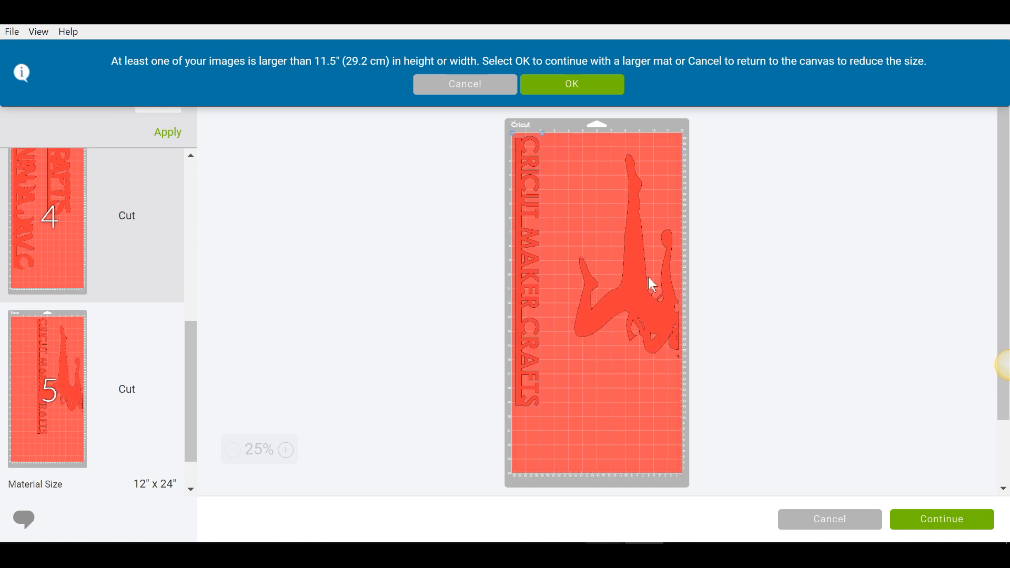
pyautogui.moveTo(648, 278); pyautogui.dragTo(618, 212)
# - Shift the red RAFTS piece on mat 4 close beside NINJA JAV C and look back through the list of mats
pyautogui.click(9, 285)
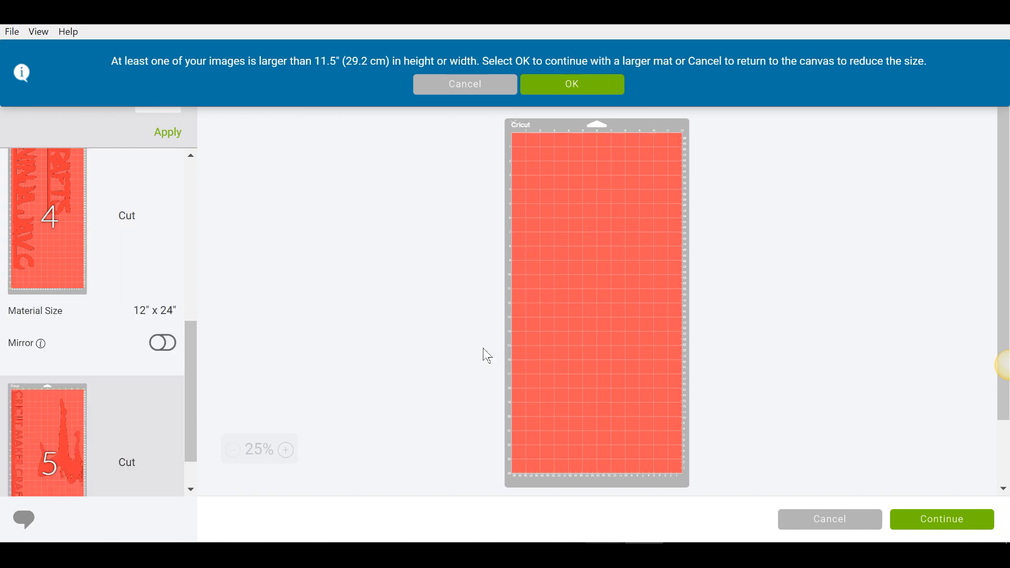
pyautogui.moveTo(612, 220); pyautogui.dragTo(589, 188)
pyautogui.click(603, 400)
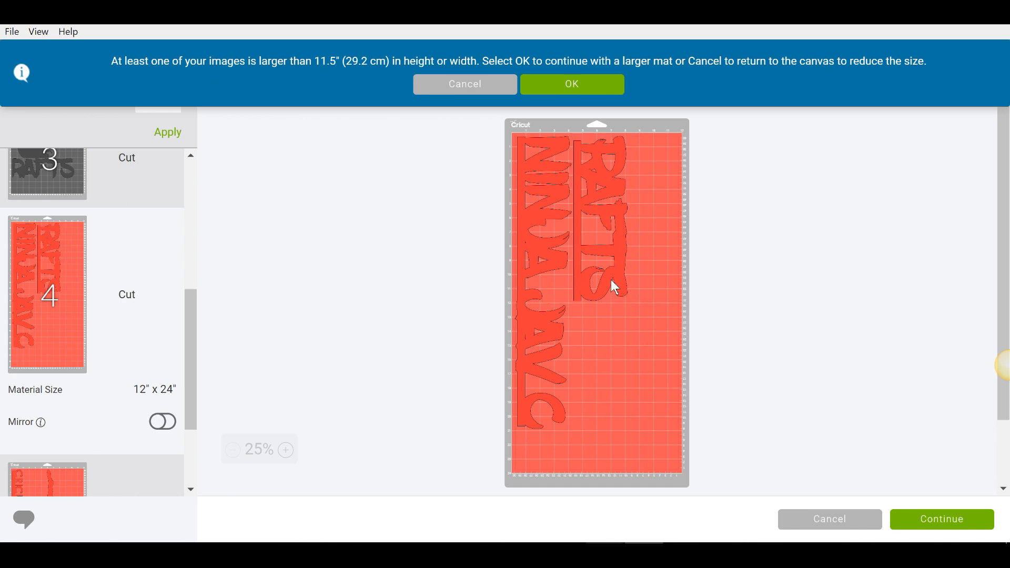
pyautogui.scroll(-2, 109, 322)
pyautogui.scroll(6, 173, 338)
pyautogui.scroll(-3, 139, 215)
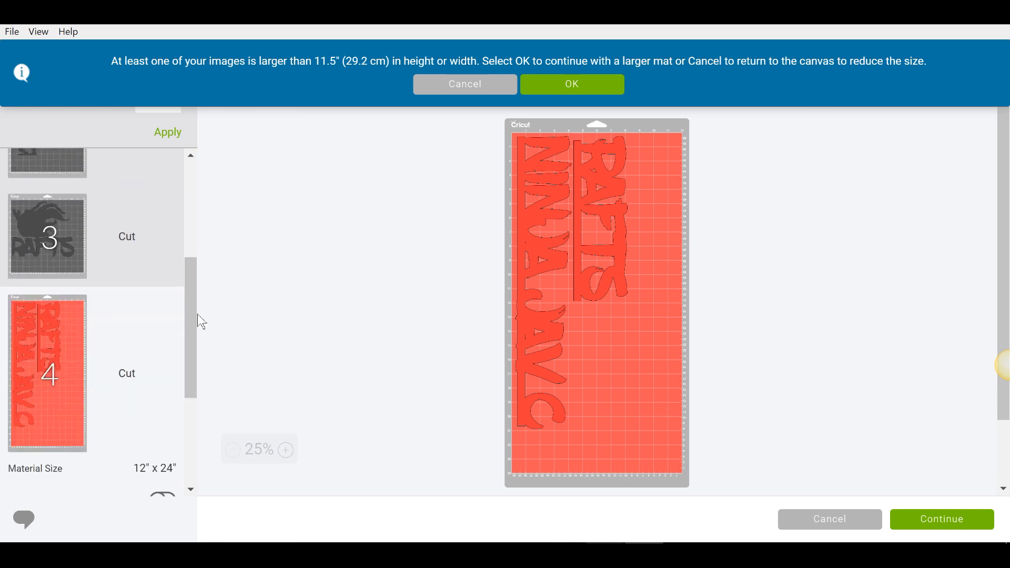
pyautogui.scroll(4, 135, 283)
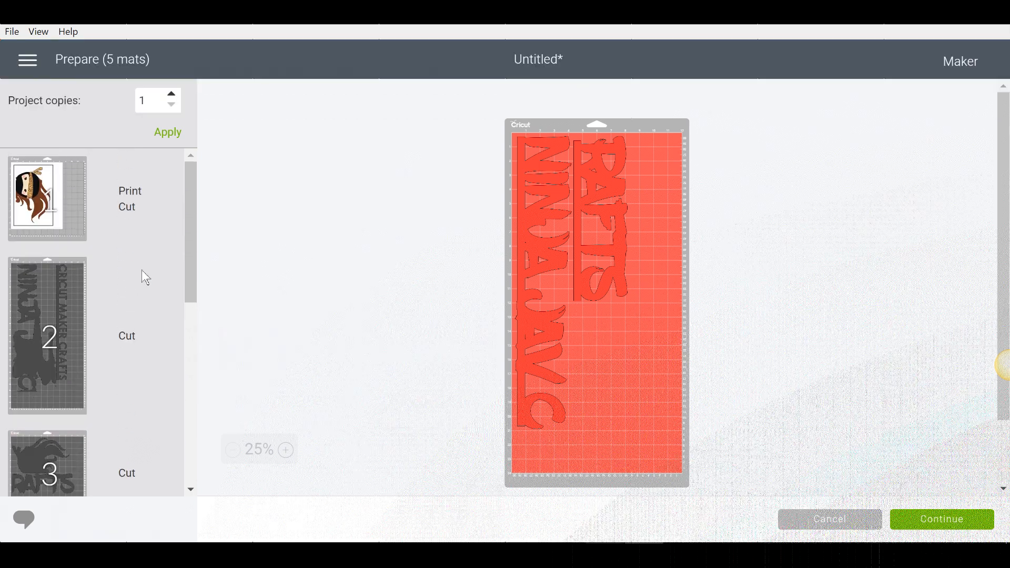